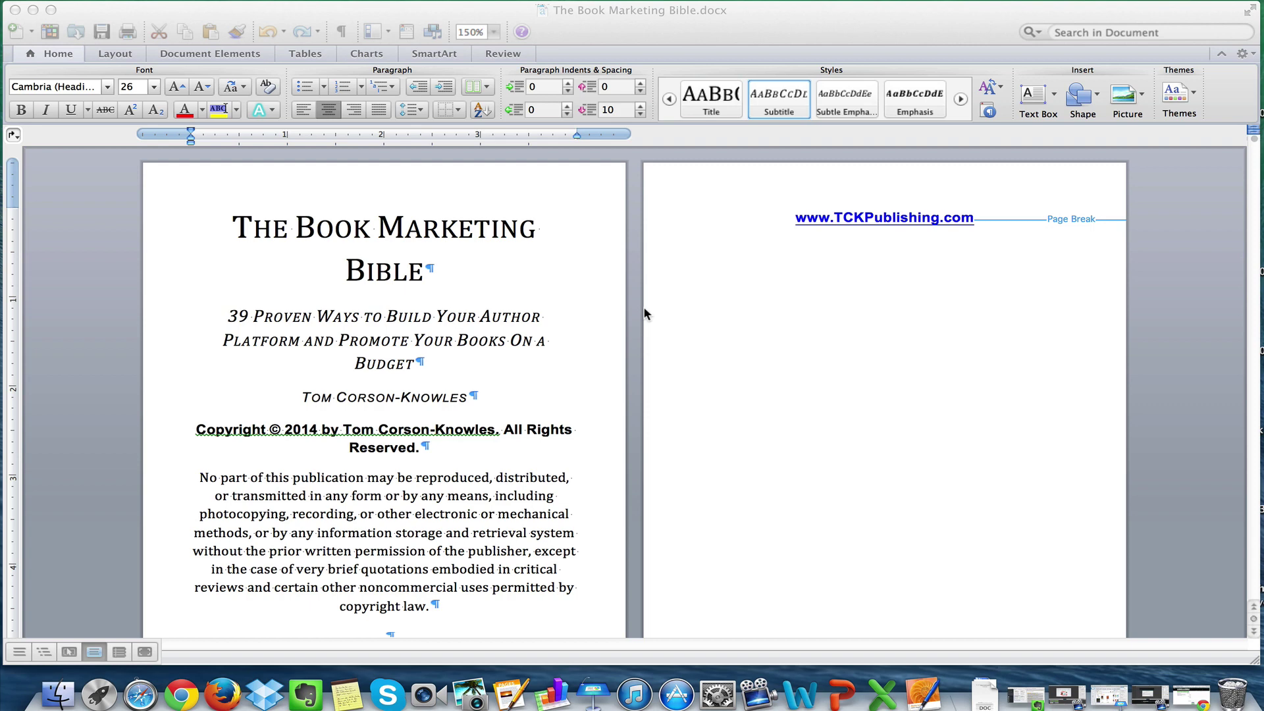
Apply the Simple quick style set to the book document.
{"action": "left_click", "coordinate": [502, 306]}
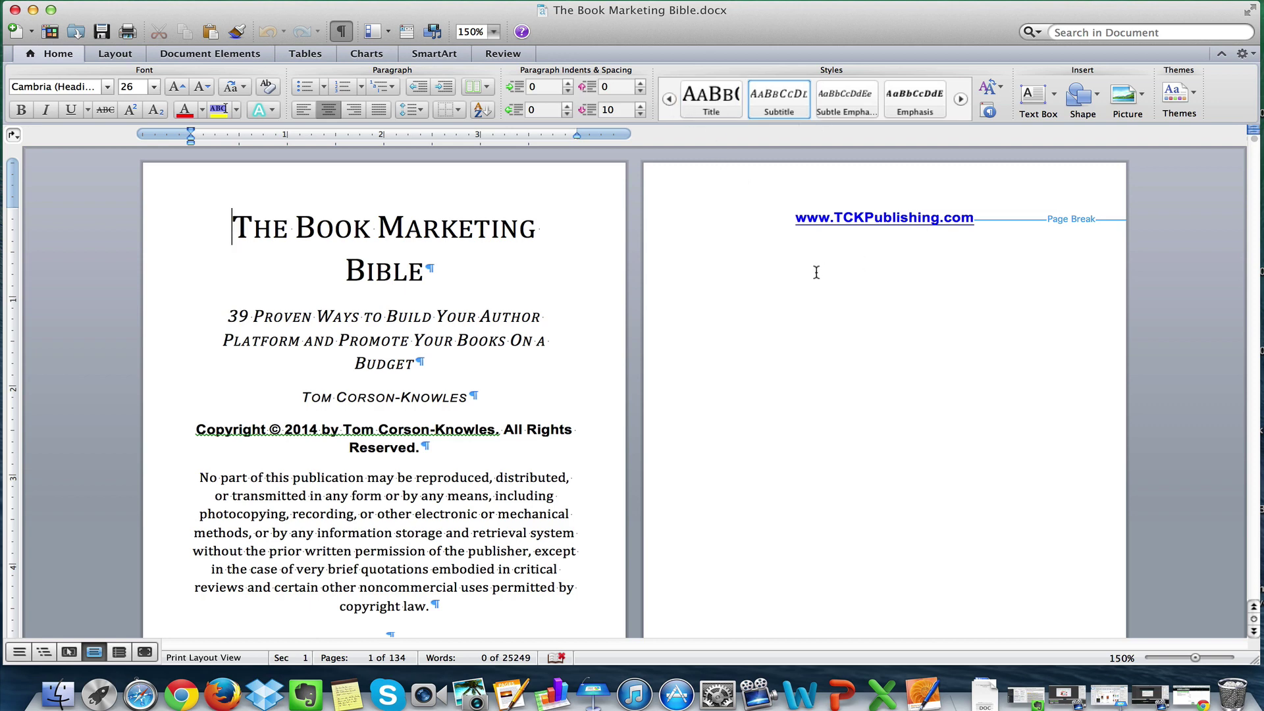
{"action": "left_click", "coordinate": [987, 86]}
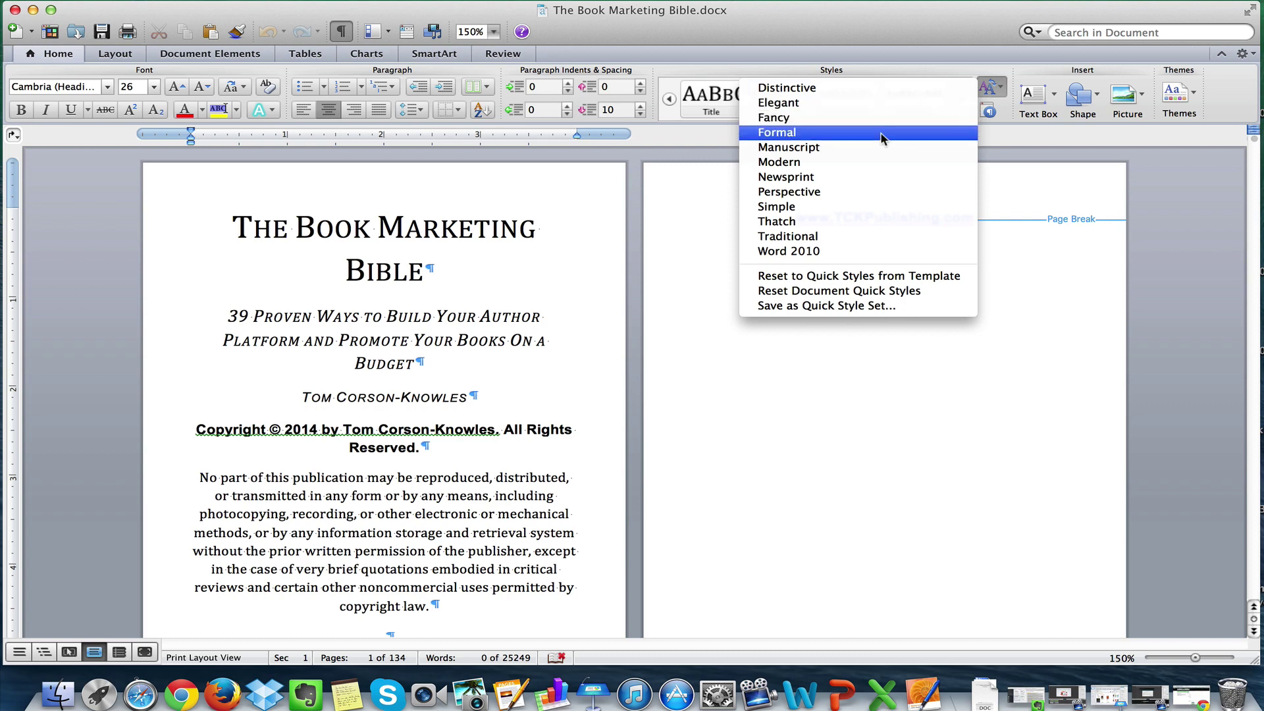
{"action": "left_click", "coordinate": [825, 208]}
{"action": "left_click", "coordinate": [987, 86]}
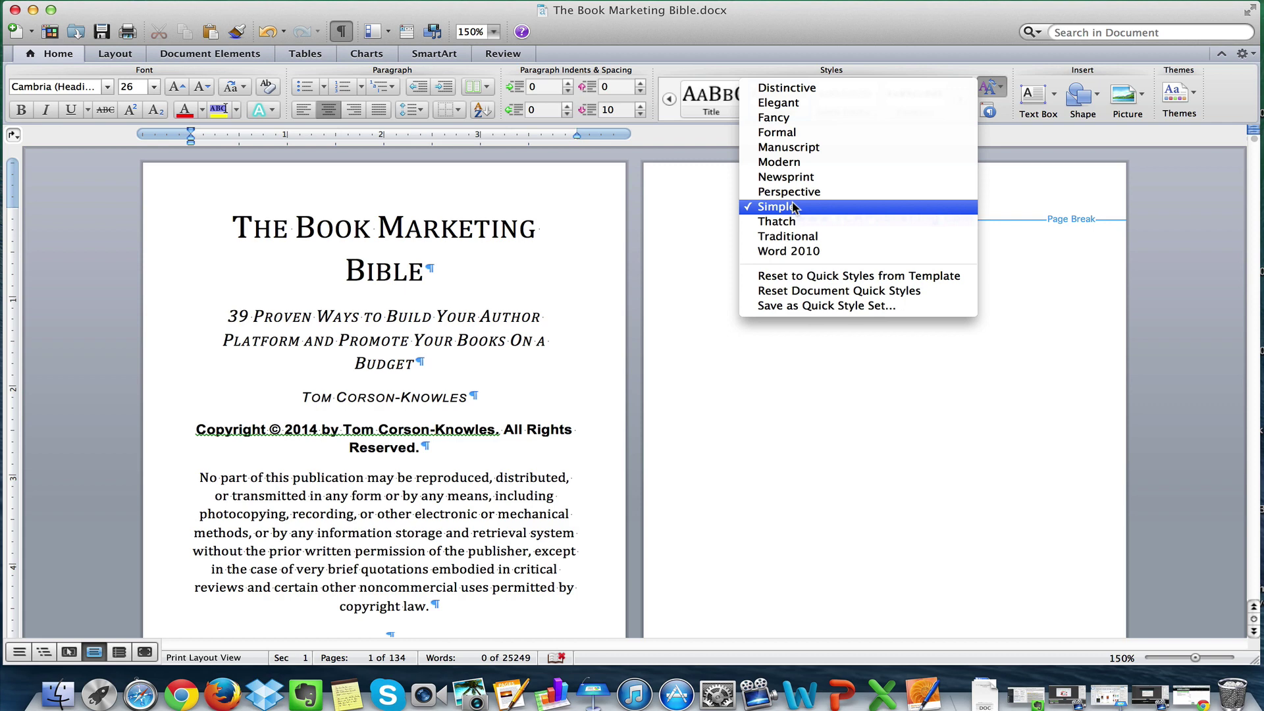
{"action": "left_click", "coordinate": [793, 206]}
{"action": "left_click", "coordinate": [999, 86]}
{"action": "left_click", "coordinate": [684, 296]}
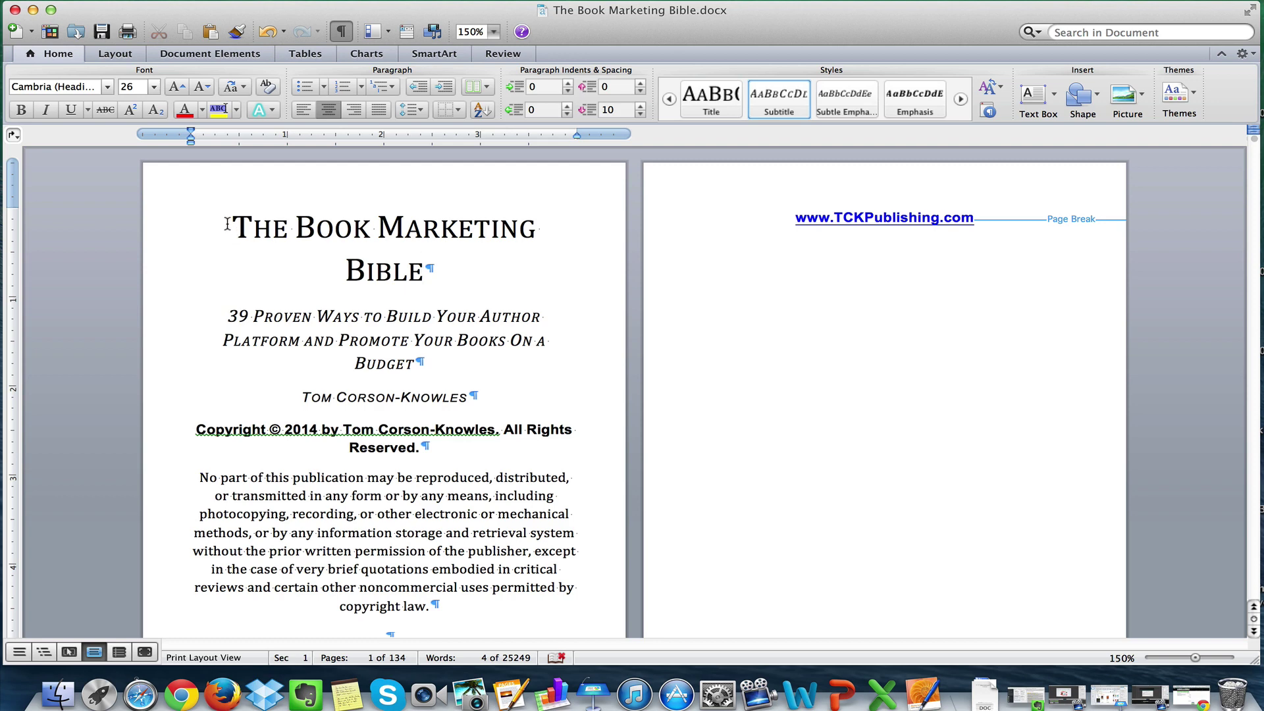
Apply the Title style to the book title "The Book Marketing Bible" on the first page and centre it.
{"action": "scroll", "coordinate": [228, 224], "scroll_direction": "down", "scroll_amount": 5}
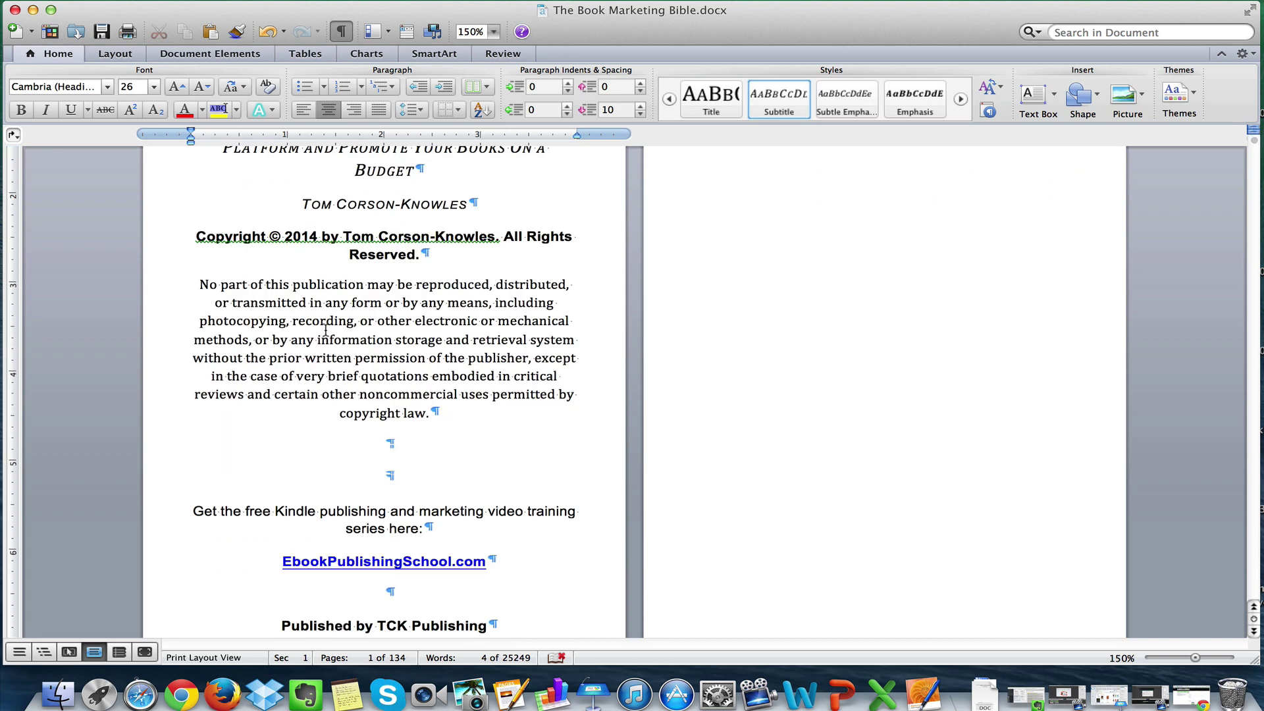
{"action": "scroll", "coordinate": [208, 341], "scroll_direction": "up", "scroll_amount": 6}
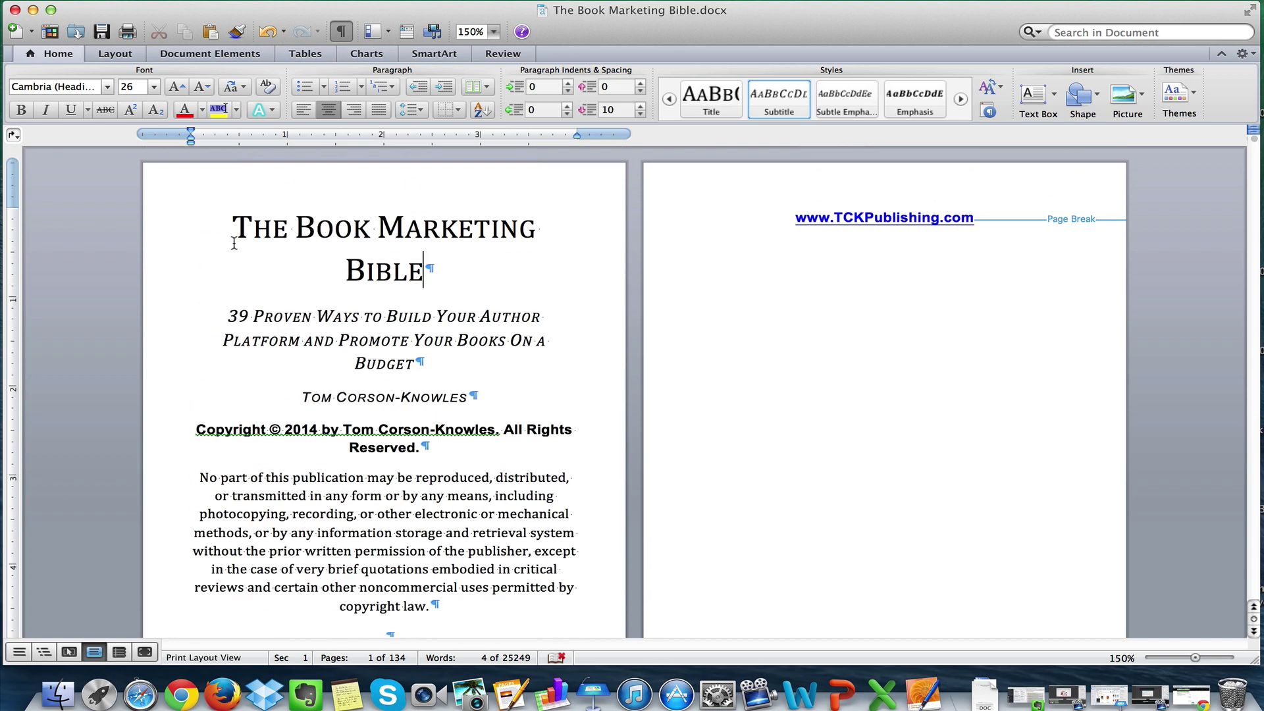
{"action": "triple_click", "coordinate": [228, 216]}
{"action": "key", "text": "Left"}
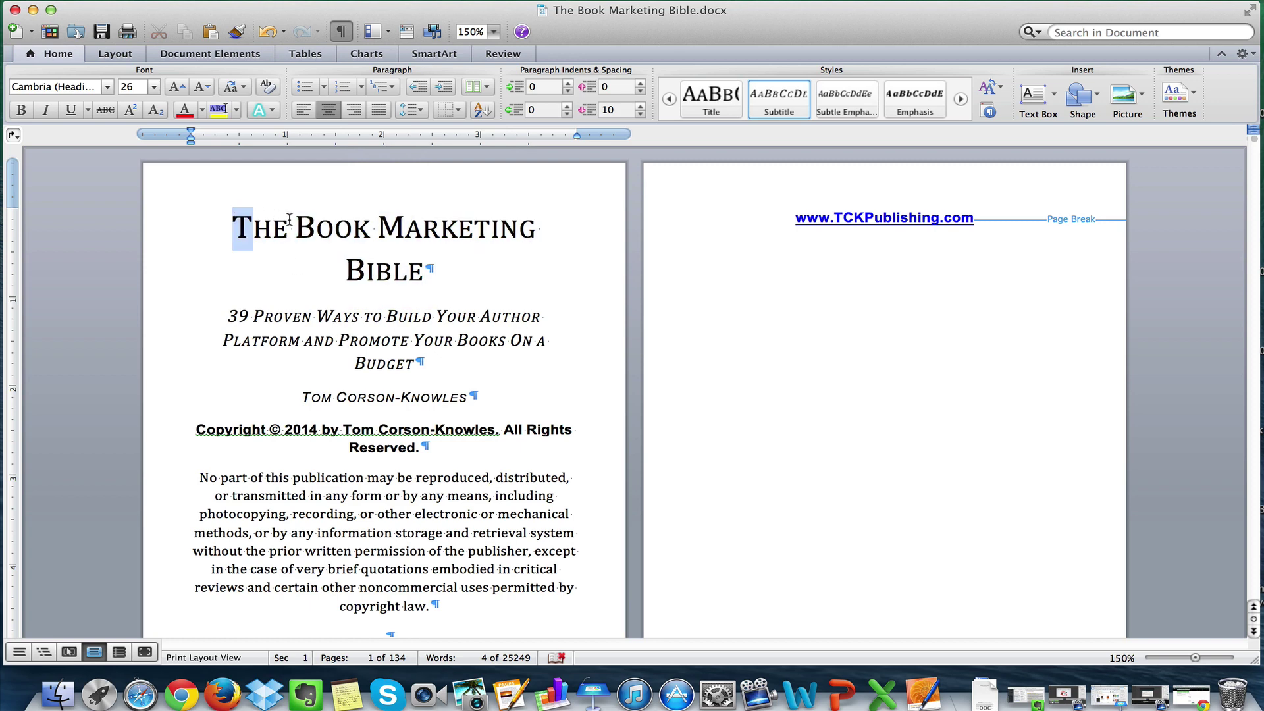
{"action": "left_click_drag", "start_coordinate": [258, 215], "coordinate": [463, 262]}
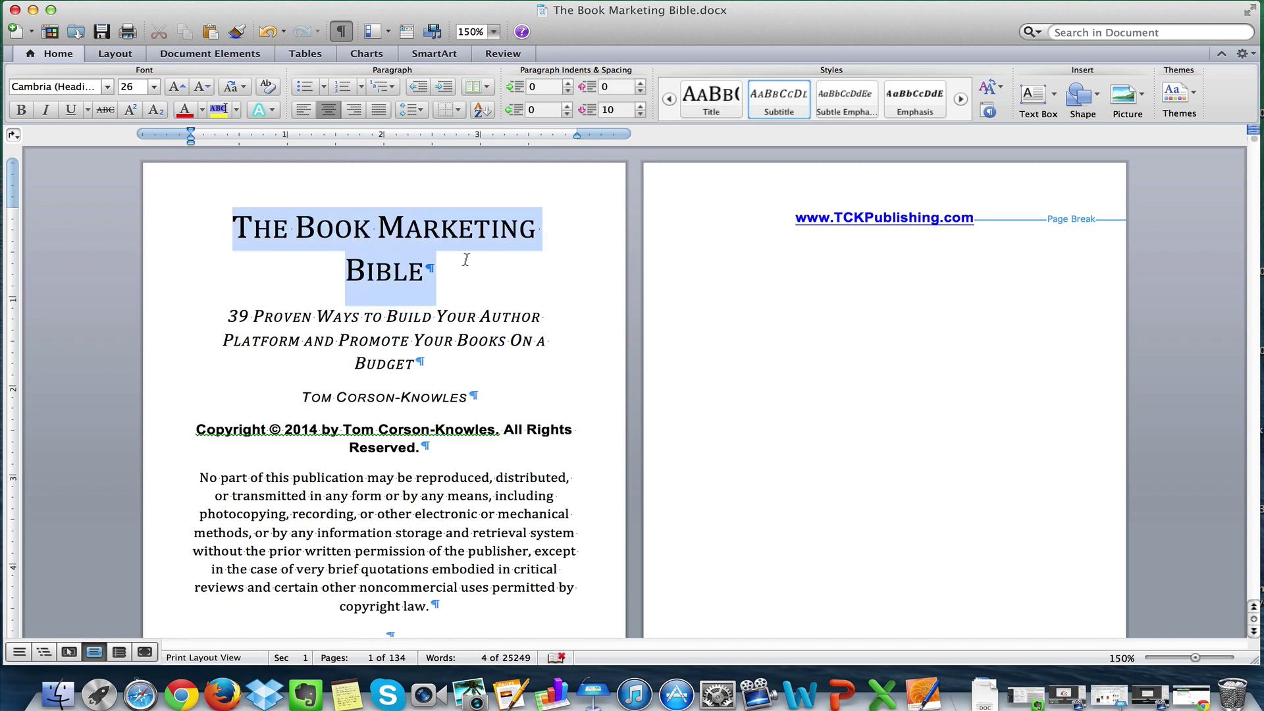
{"action": "left_click", "coordinate": [713, 100]}
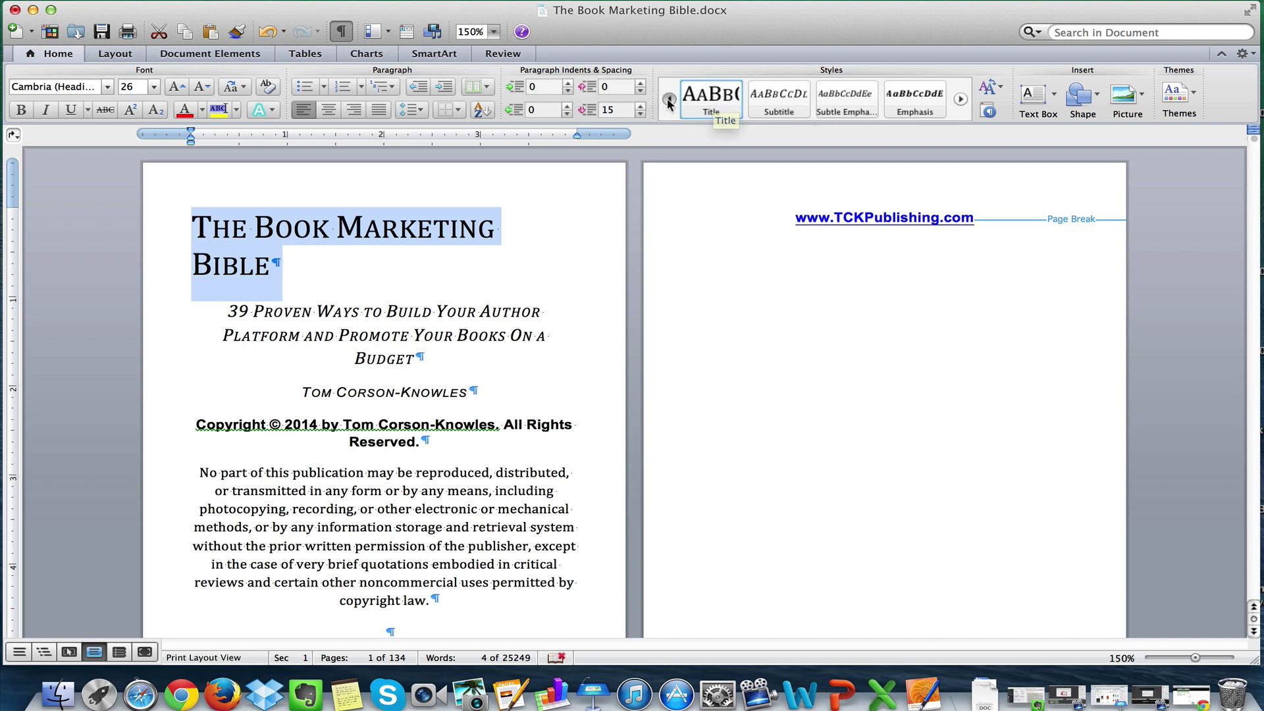
{"action": "scroll", "coordinate": [856, 87], "scroll_direction": "down", "scroll_amount": 3}
{"action": "scroll", "coordinate": [946, 99], "scroll_direction": "up", "scroll_amount": 3}
{"action": "left_click", "coordinate": [331, 106]}
Apply the Subtitle style to the centred subtitle and author lines, updating the style to reflect recent changes.
{"action": "left_click", "coordinate": [230, 310]}
{"action": "left_click_drag", "start_coordinate": [238, 312], "coordinate": [494, 391]}
{"action": "left_click", "coordinate": [764, 99]}
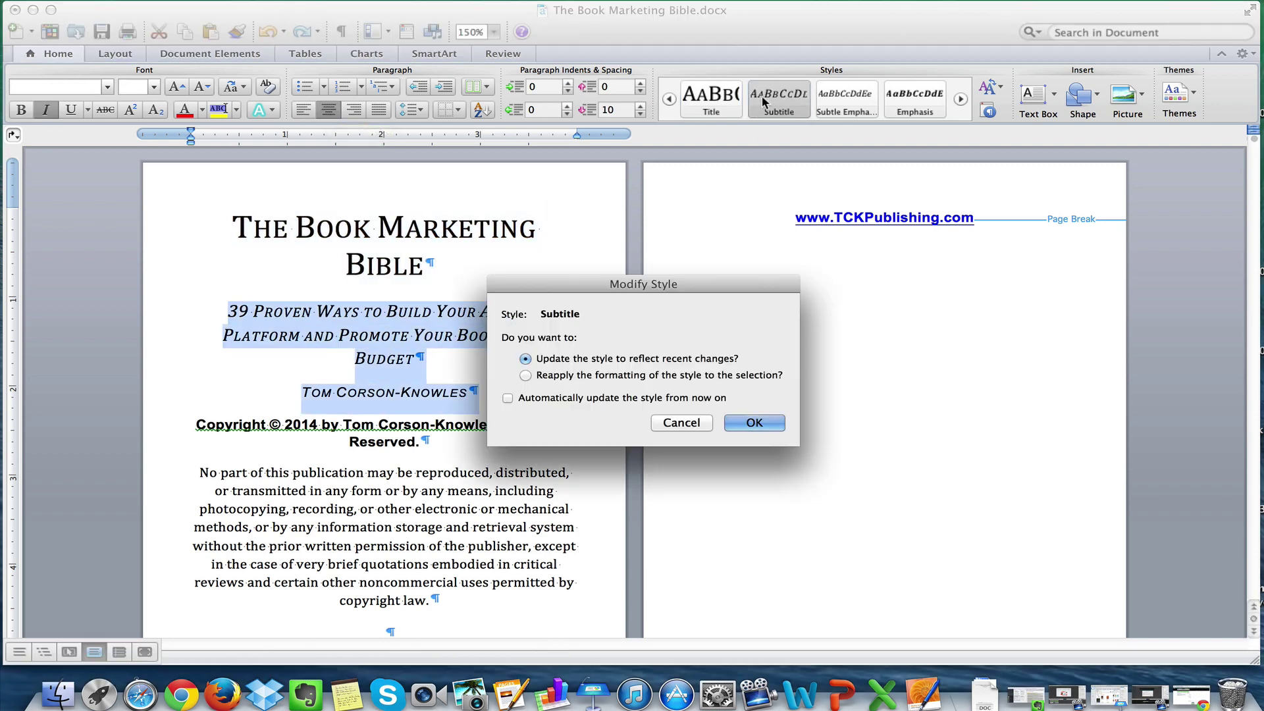
{"action": "left_click", "coordinate": [738, 422]}
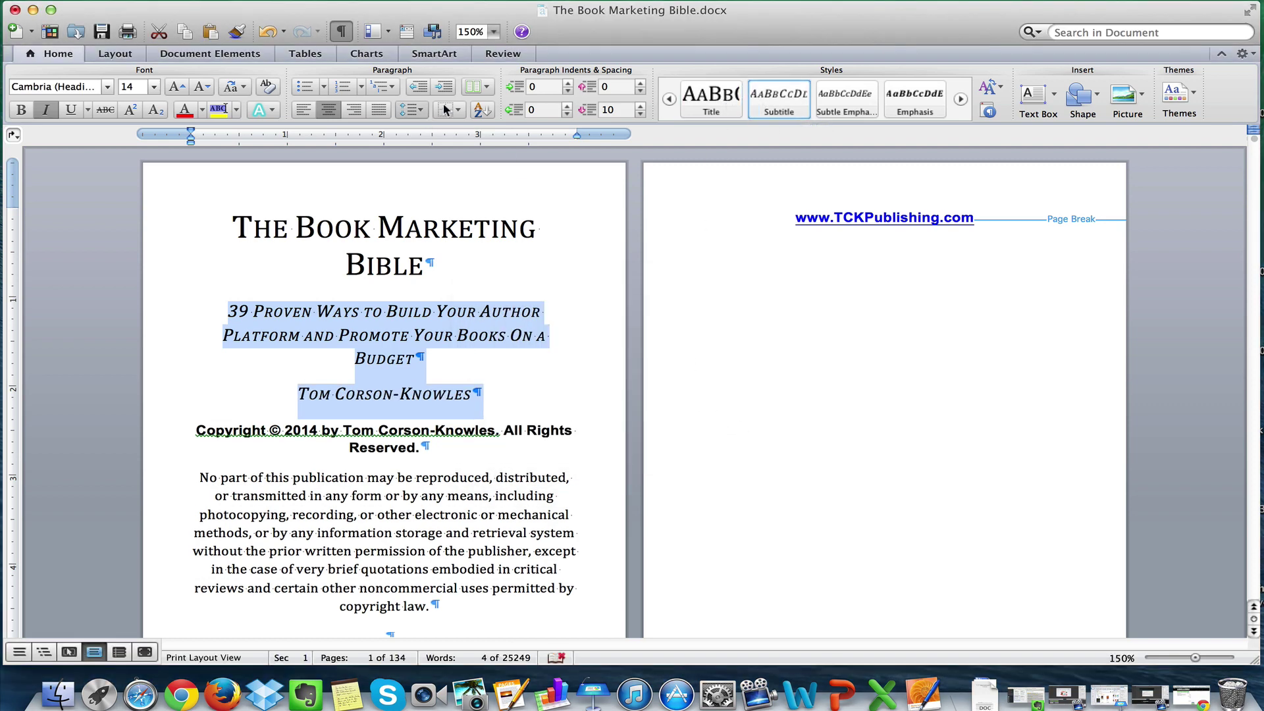
{"action": "left_click", "coordinate": [332, 112]}
{"action": "left_click", "coordinate": [332, 112]}
Select the copyright line and rights paragraph on the first page and check their formatting.
{"action": "scroll", "coordinate": [209, 360], "scroll_direction": "down", "scroll_amount": 1}
{"action": "left_click", "coordinate": [209, 360]}
{"action": "scroll", "coordinate": [209, 360], "scroll_direction": "down", "scroll_amount": 3}
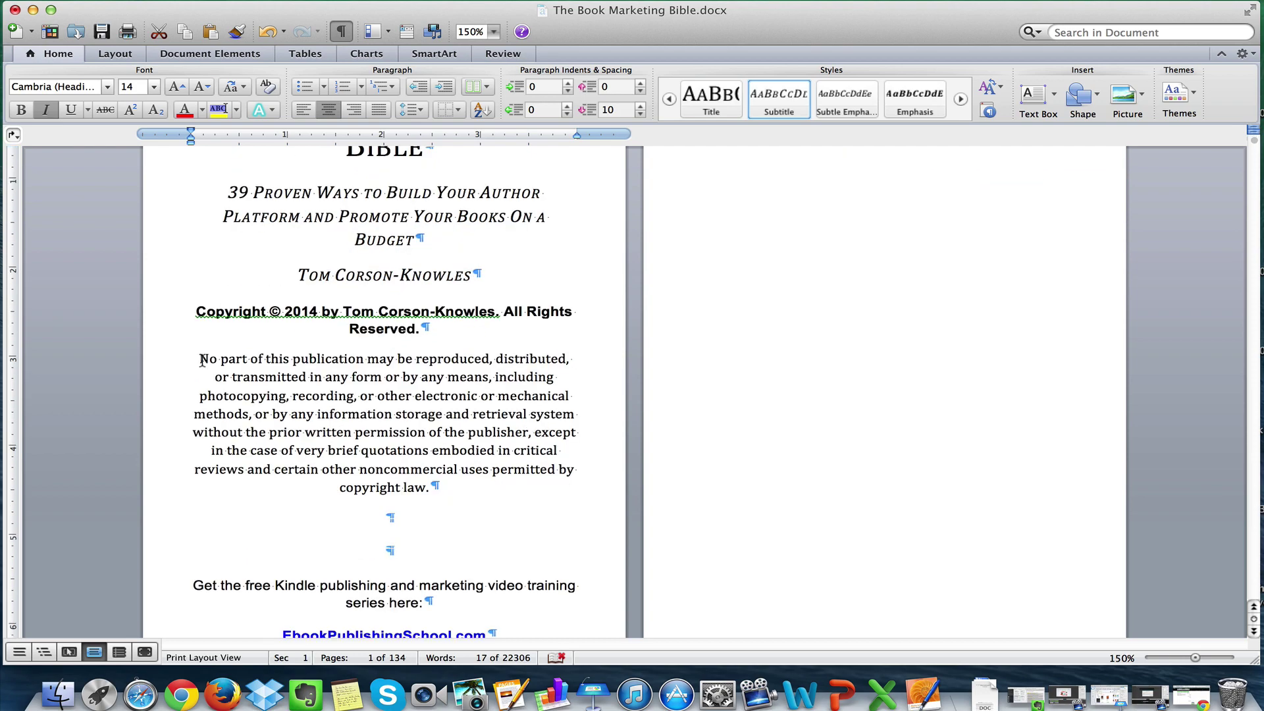
{"action": "left_click_drag", "start_coordinate": [196, 313], "coordinate": [487, 503]}
{"action": "scroll", "coordinate": [486, 500], "scroll_direction": "down", "scroll_amount": 4}
{"action": "scroll", "coordinate": [530, 516], "scroll_direction": "up", "scroll_amount": 7}
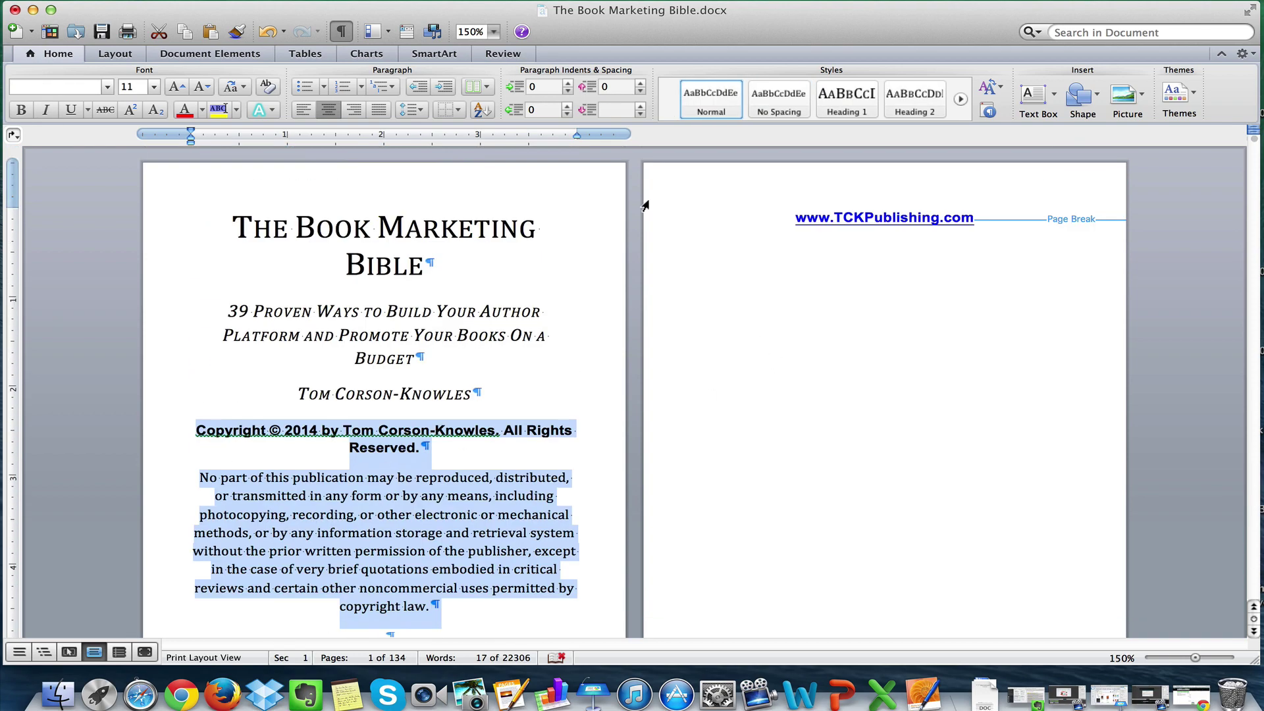
{"action": "scroll", "coordinate": [428, 342], "scroll_direction": "down", "scroll_amount": 7}
{"action": "scroll", "coordinate": [544, 378], "scroll_direction": "up", "scroll_amount": 7}
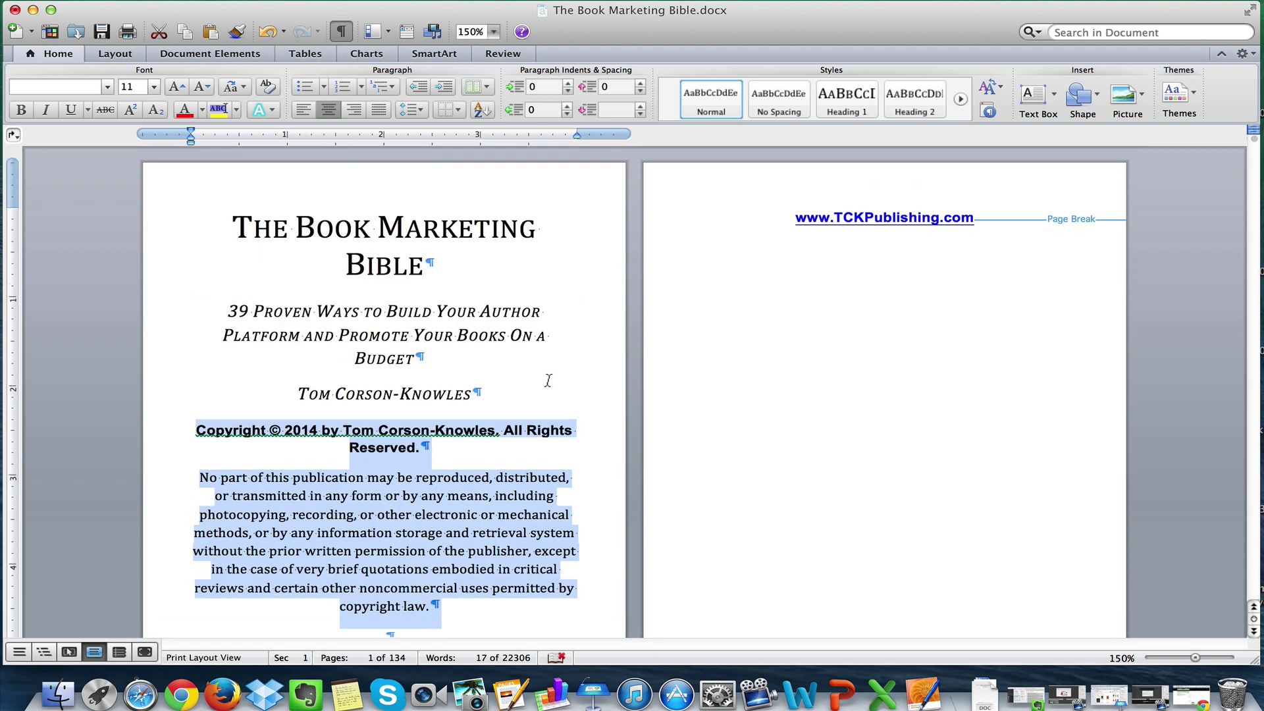
{"action": "left_click", "coordinate": [955, 235]}
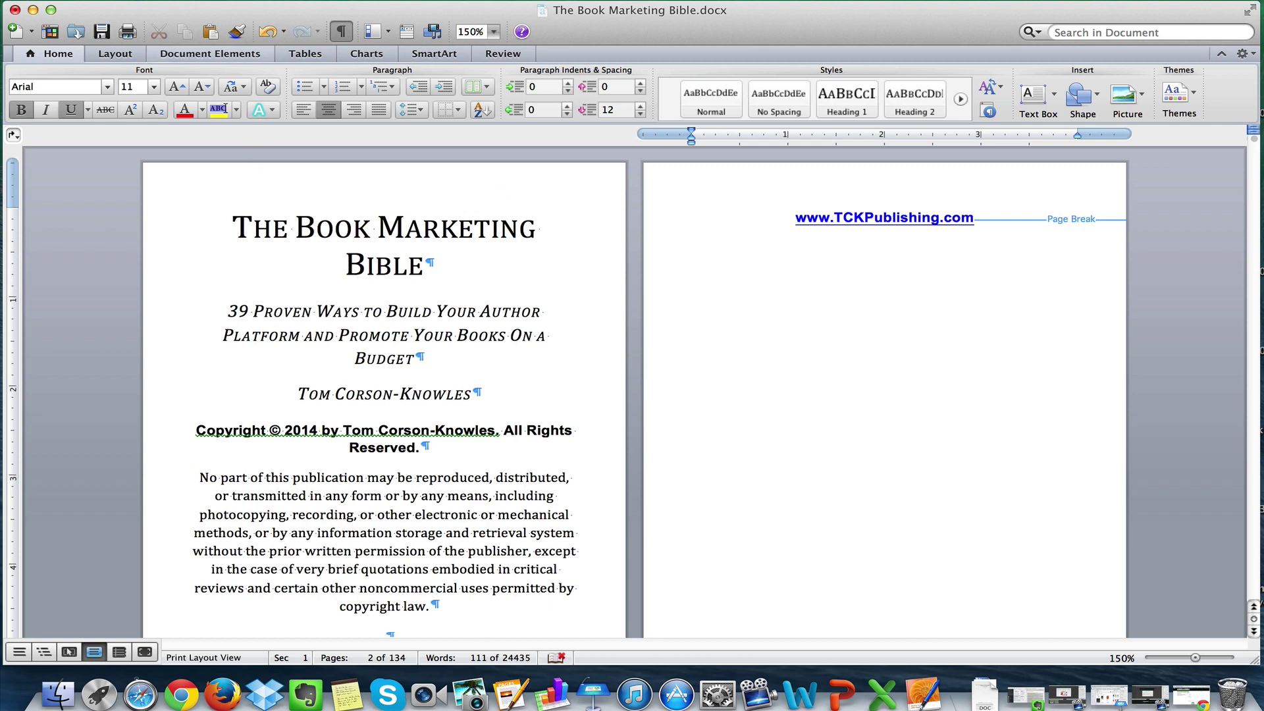
{"action": "left_click", "coordinate": [243, 0]}
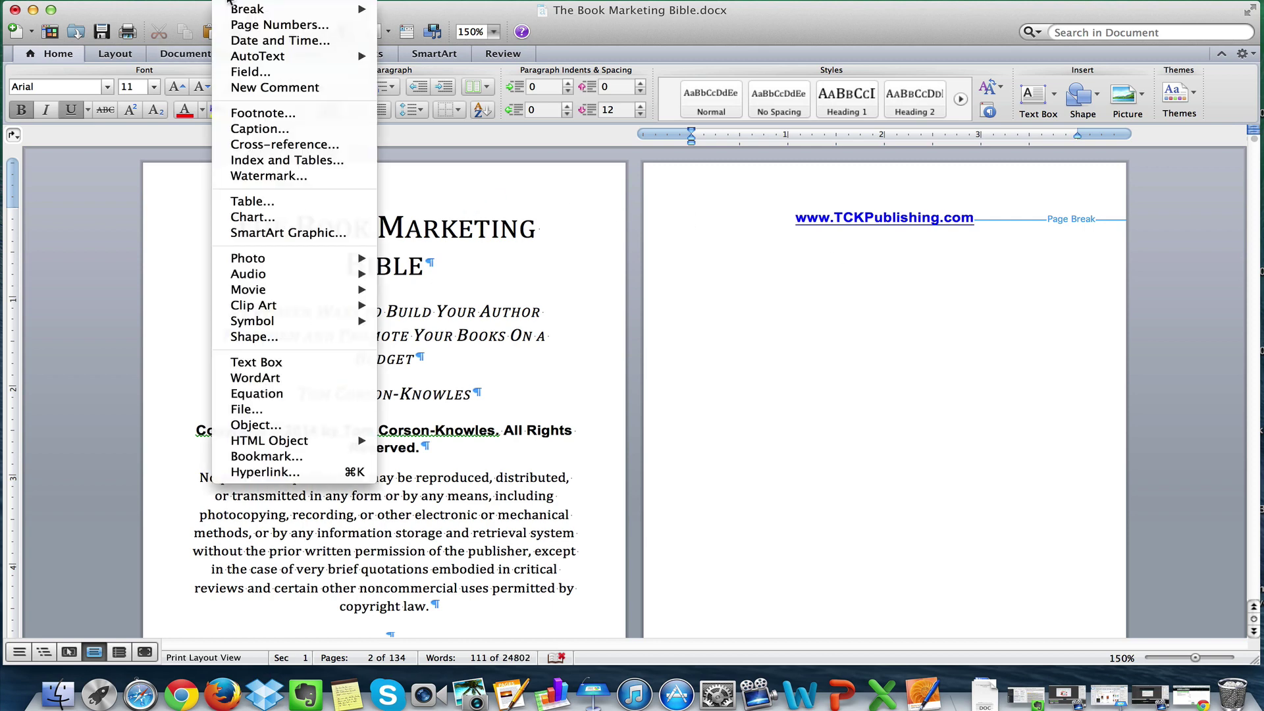
{"action": "mouse_move", "coordinate": [236, 9]}
{"action": "left_click", "coordinate": [441, 20]}
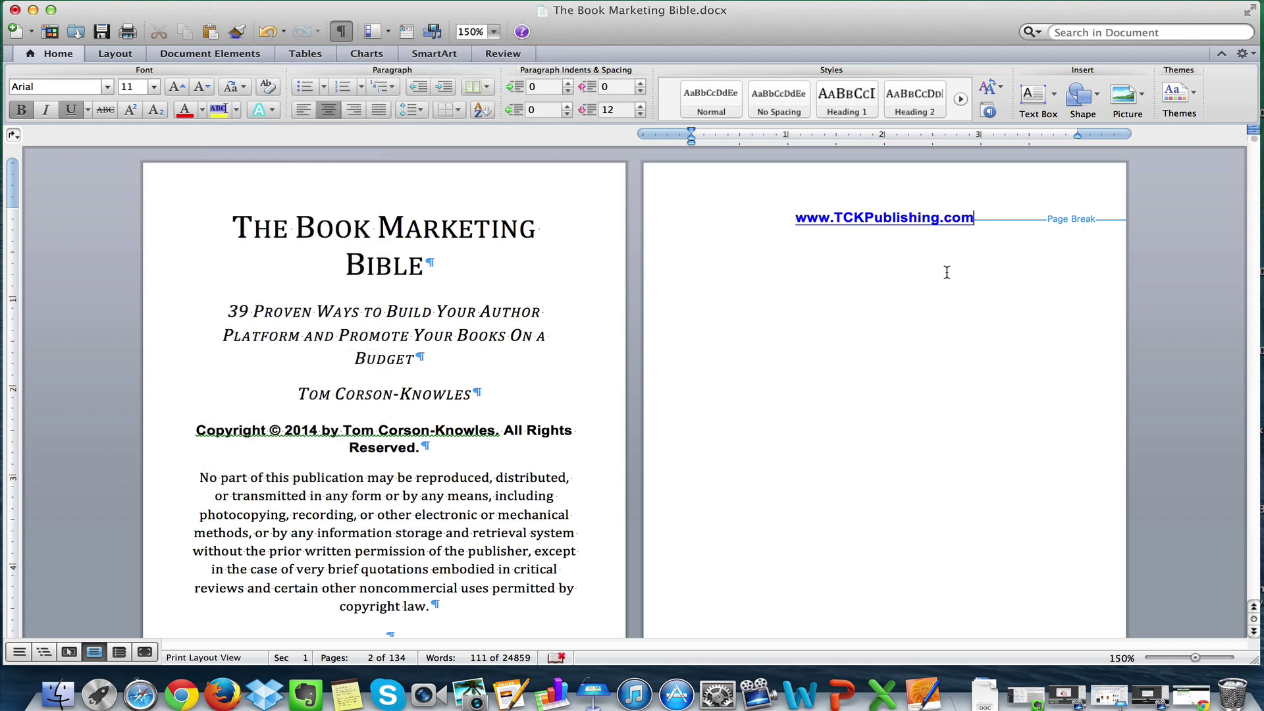
{"action": "scroll", "coordinate": [924, 283], "scroll_direction": "down", "scroll_amount": 3}
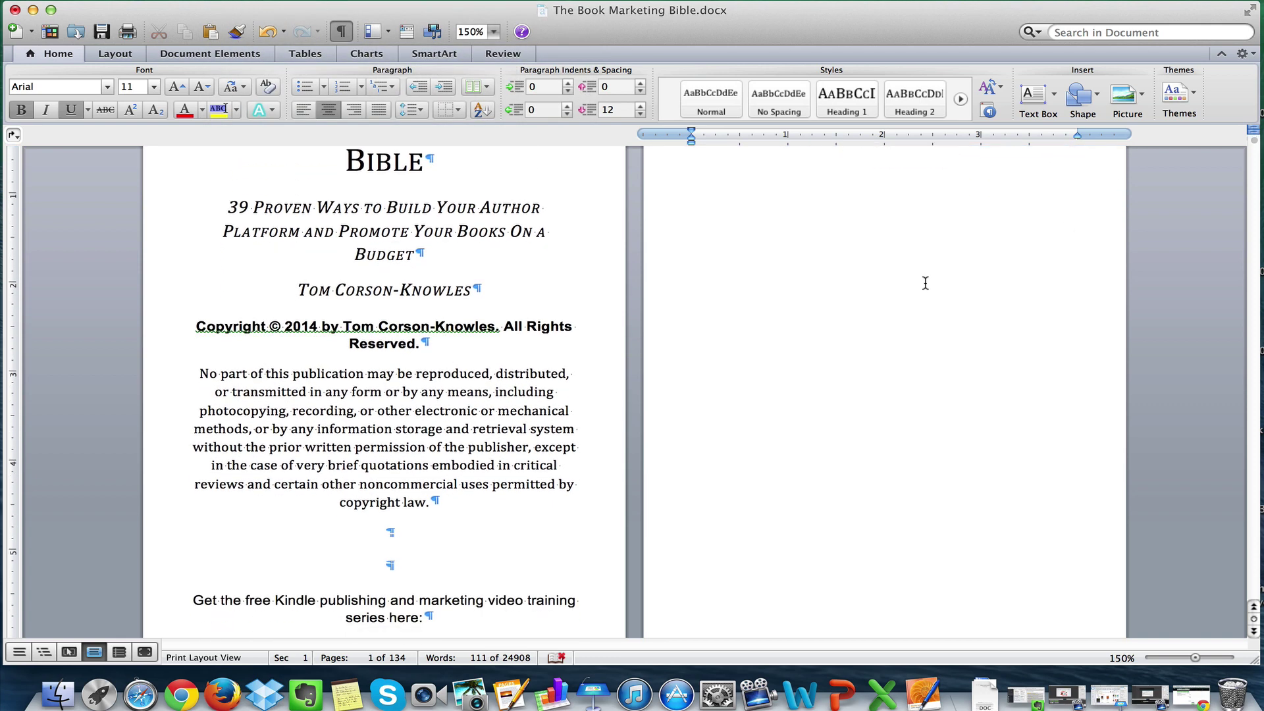
{"action": "scroll", "coordinate": [935, 277], "scroll_direction": "up", "scroll_amount": 3}
{"action": "left_click", "coordinate": [977, 223]}
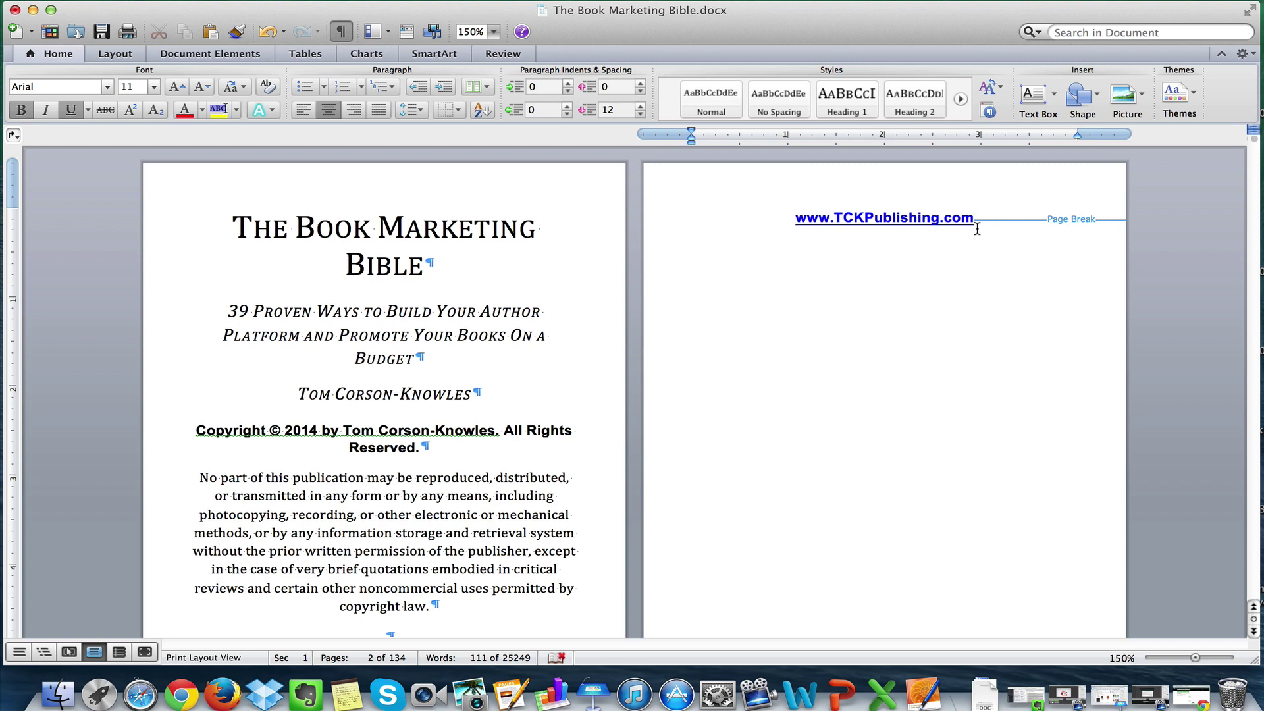
Apply the Normal style to the body paragraph of the Earnings Disclaimer on page 3.
{"action": "scroll", "coordinate": [634, 409], "scroll_direction": "down", "scroll_amount": 10}
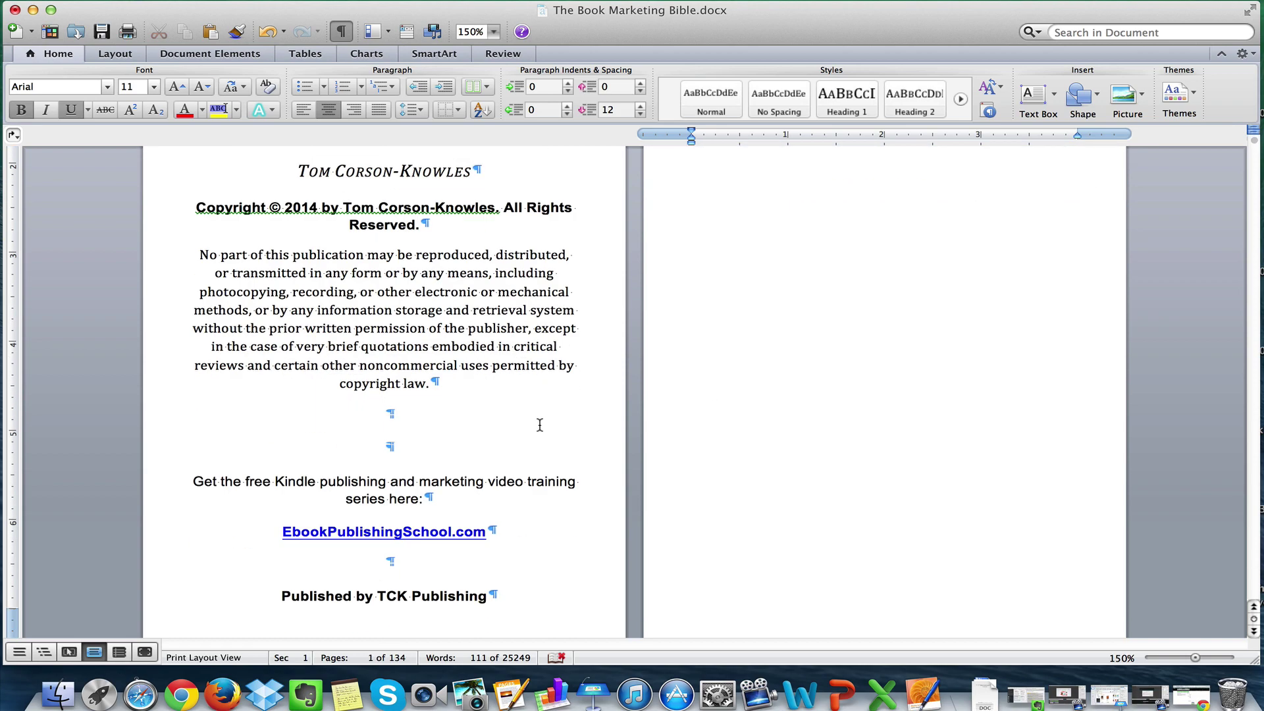
{"action": "scroll", "coordinate": [528, 427], "scroll_direction": "down", "scroll_amount": 5}
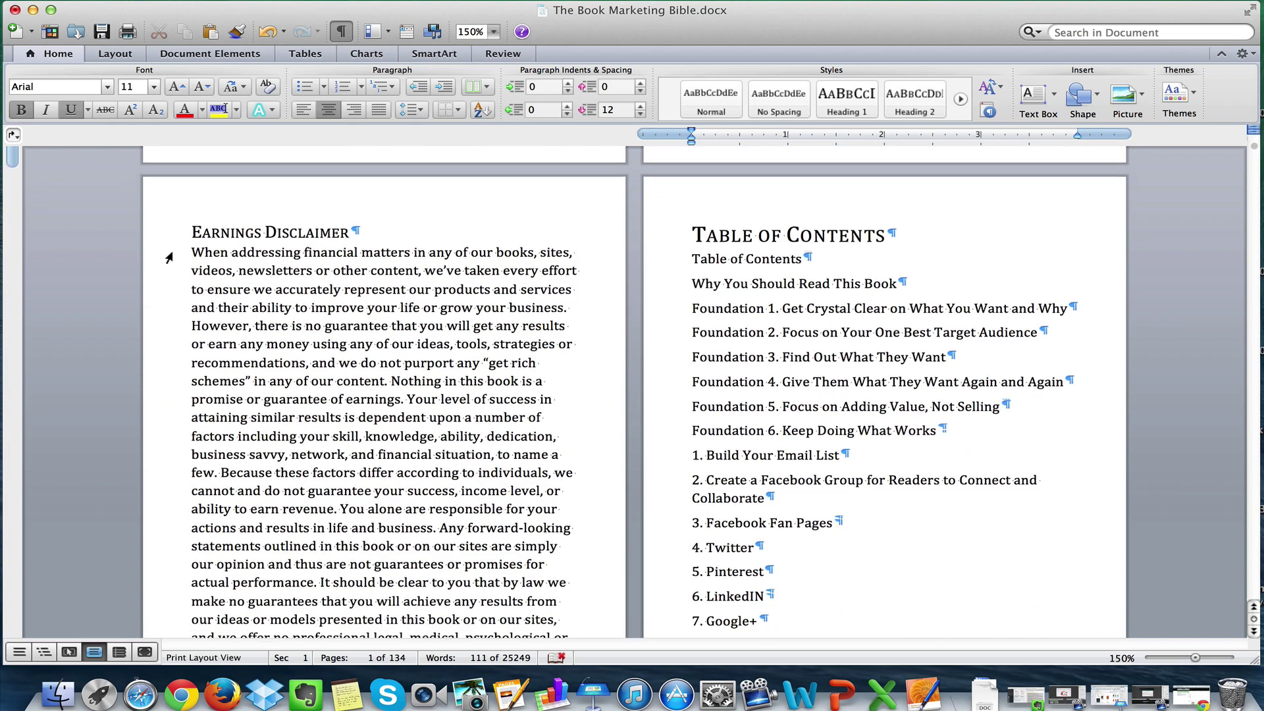
{"action": "scroll", "coordinate": [365, 547], "scroll_direction": "down", "scroll_amount": 1}
{"action": "left_click", "coordinate": [419, 571]}
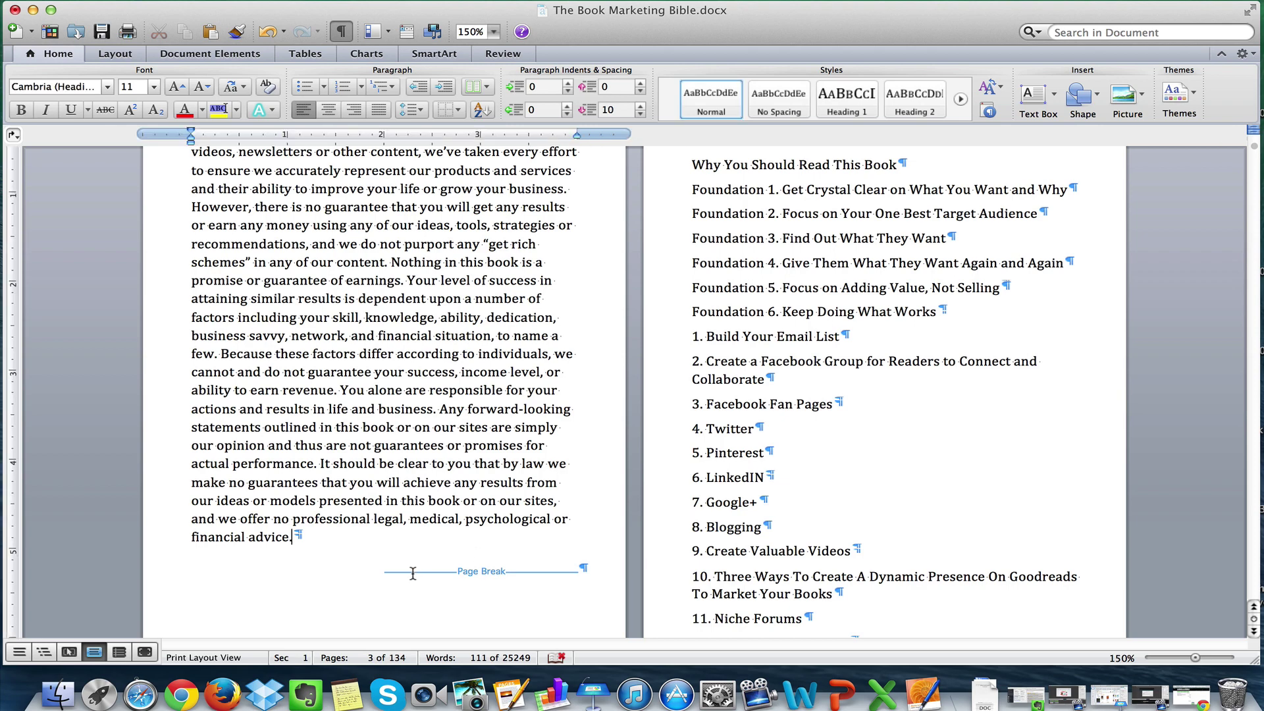
{"action": "scroll", "coordinate": [444, 527], "scroll_direction": "up", "scroll_amount": 1}
{"action": "left_click", "coordinate": [358, 548]}
{"action": "scroll", "coordinate": [342, 543], "scroll_direction": "up", "scroll_amount": 2}
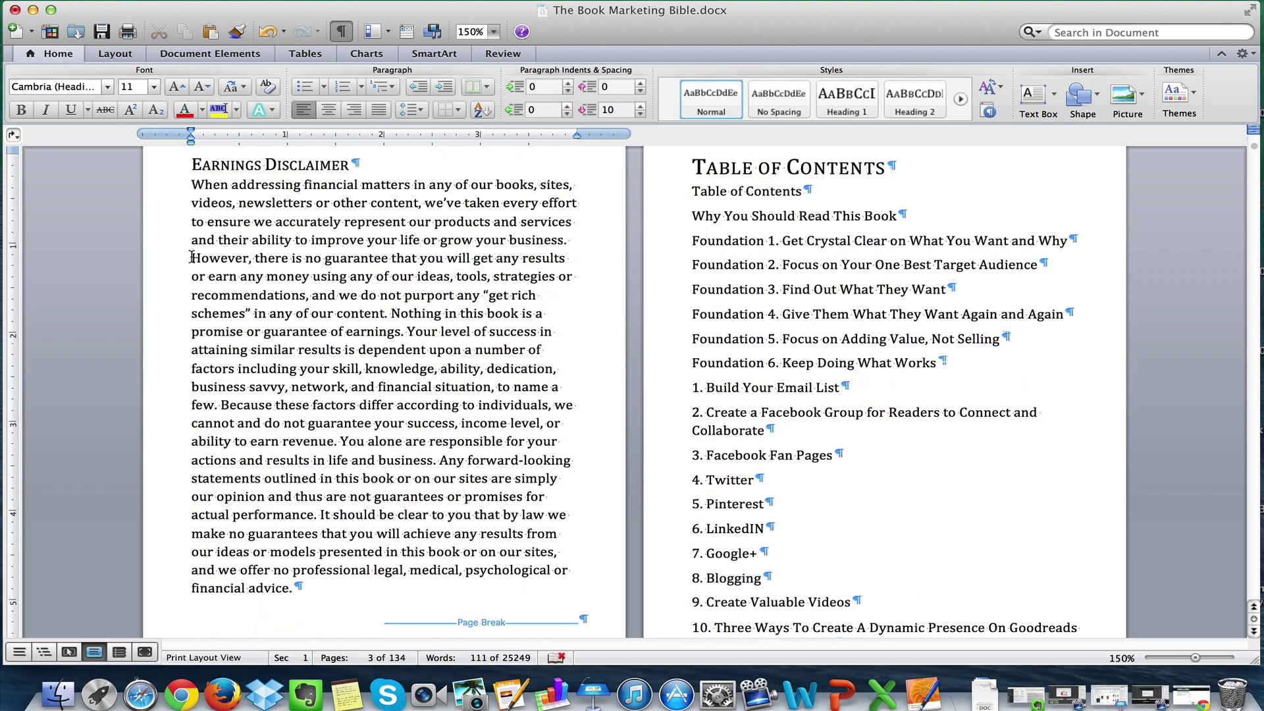
{"action": "triple_click", "coordinate": [197, 191]}
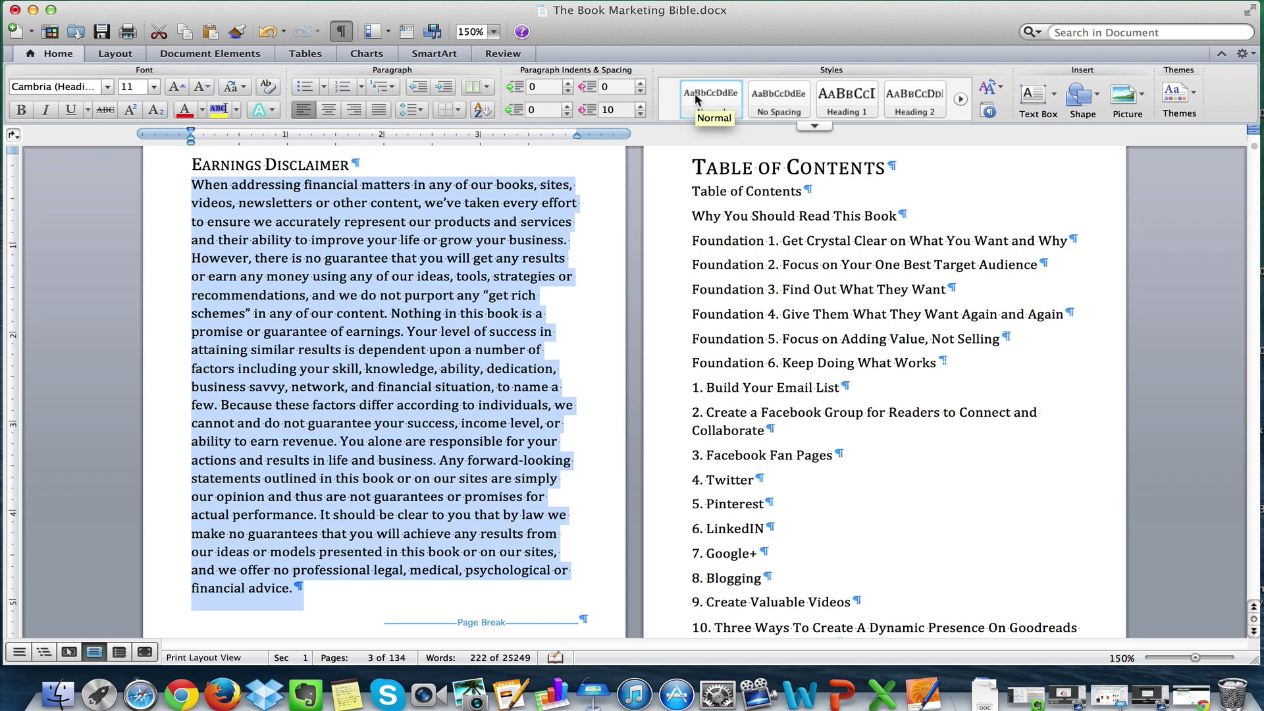
{"action": "left_click", "coordinate": [727, 99]}
Check which heading styles the Earnings Disclaimer and Table of Contents headings use.
{"action": "left_click", "coordinate": [349, 165]}
{"action": "scroll", "coordinate": [369, 197], "scroll_direction": "up", "scroll_amount": 2}
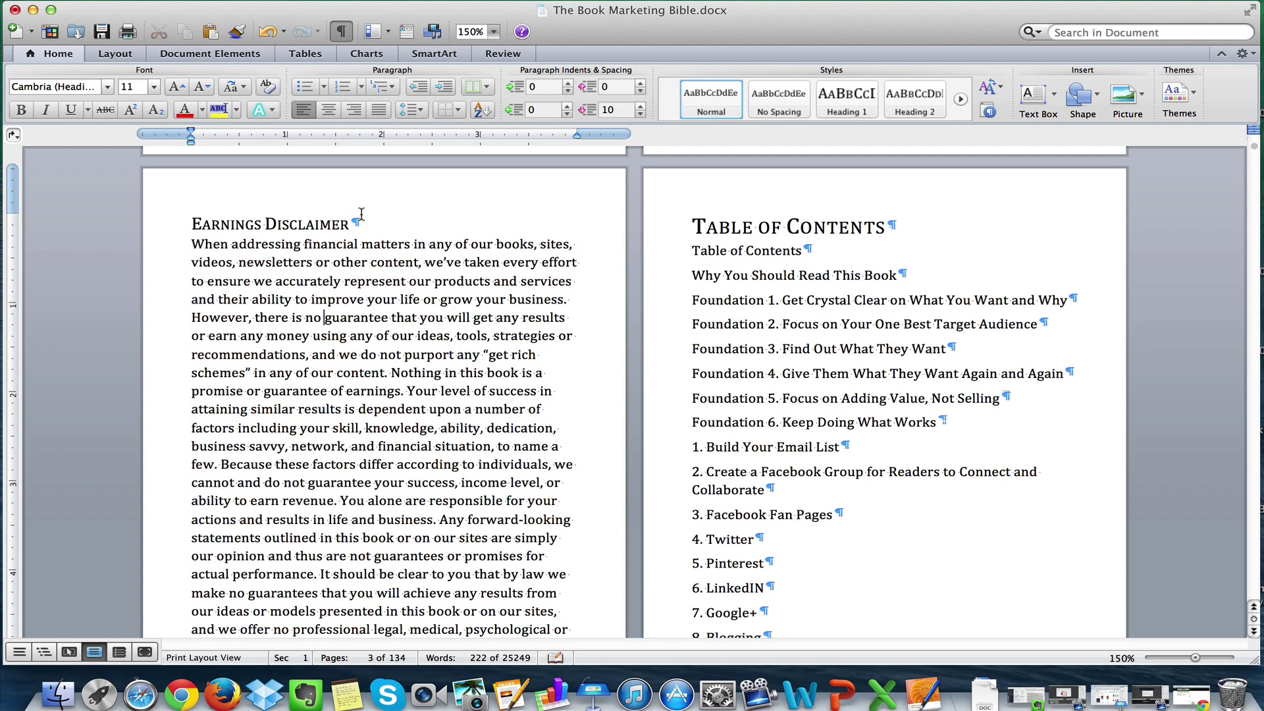
{"action": "scroll", "coordinate": [380, 267], "scroll_direction": "up", "scroll_amount": 5}
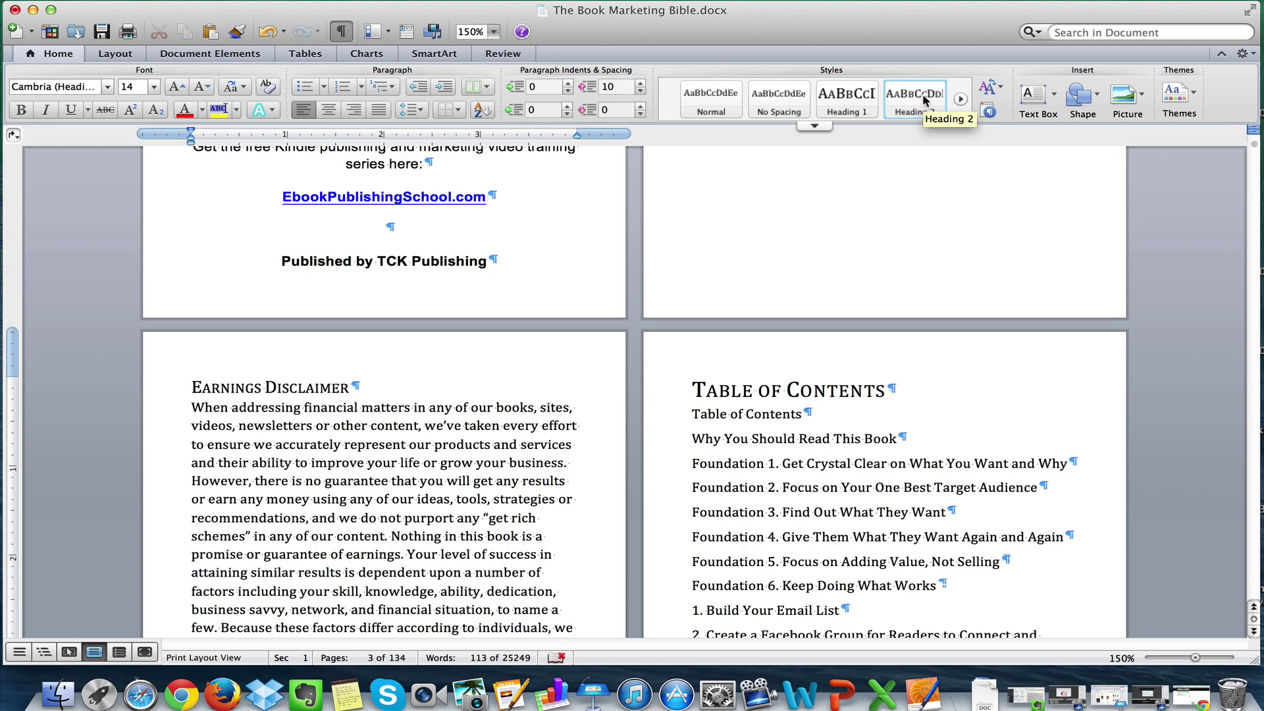
{"action": "scroll", "coordinate": [684, 260], "scroll_direction": "up", "scroll_amount": 5}
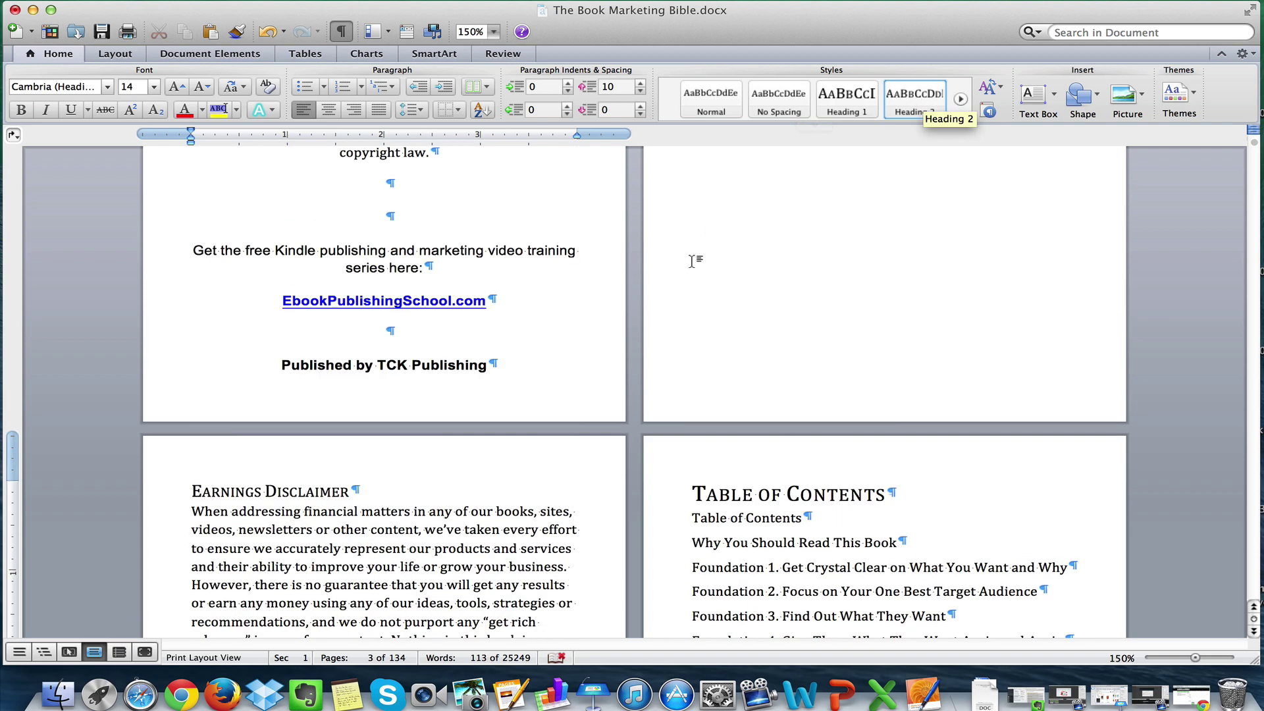
{"action": "scroll", "coordinate": [681, 263], "scroll_direction": "down", "scroll_amount": 6}
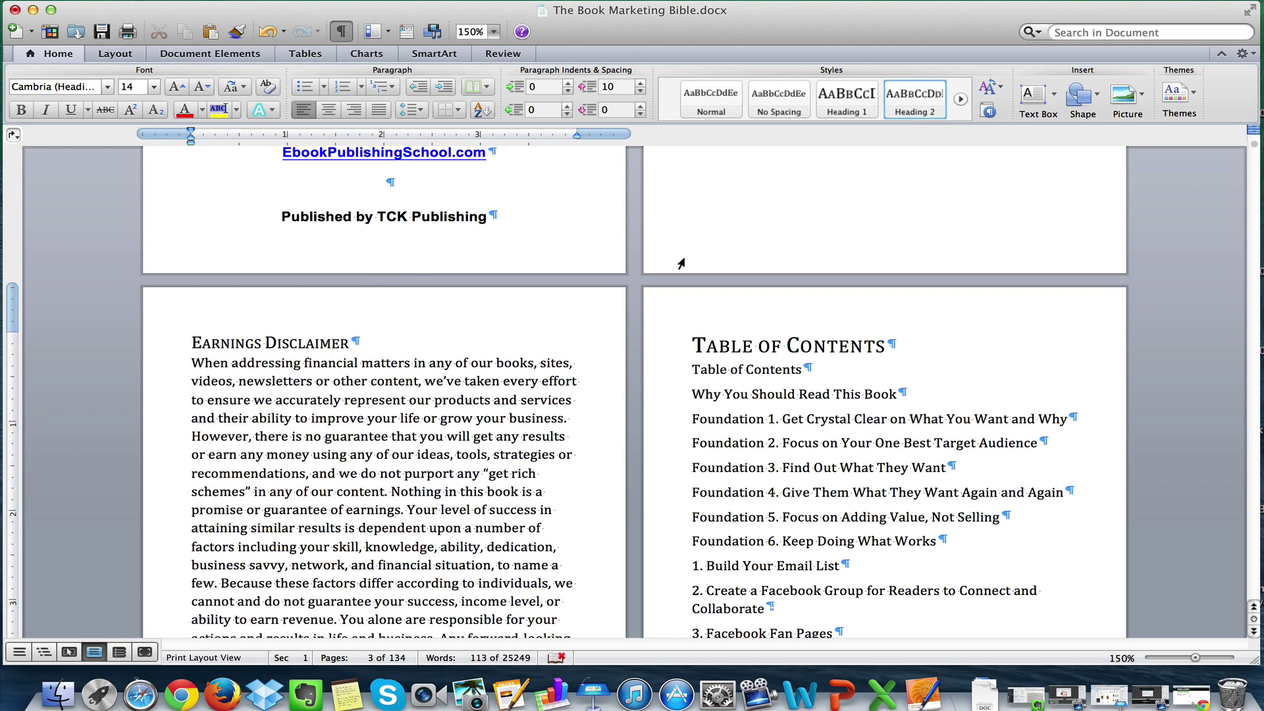
{"action": "left_click", "coordinate": [730, 345]}
{"action": "triple_click", "coordinate": [913, 344]}
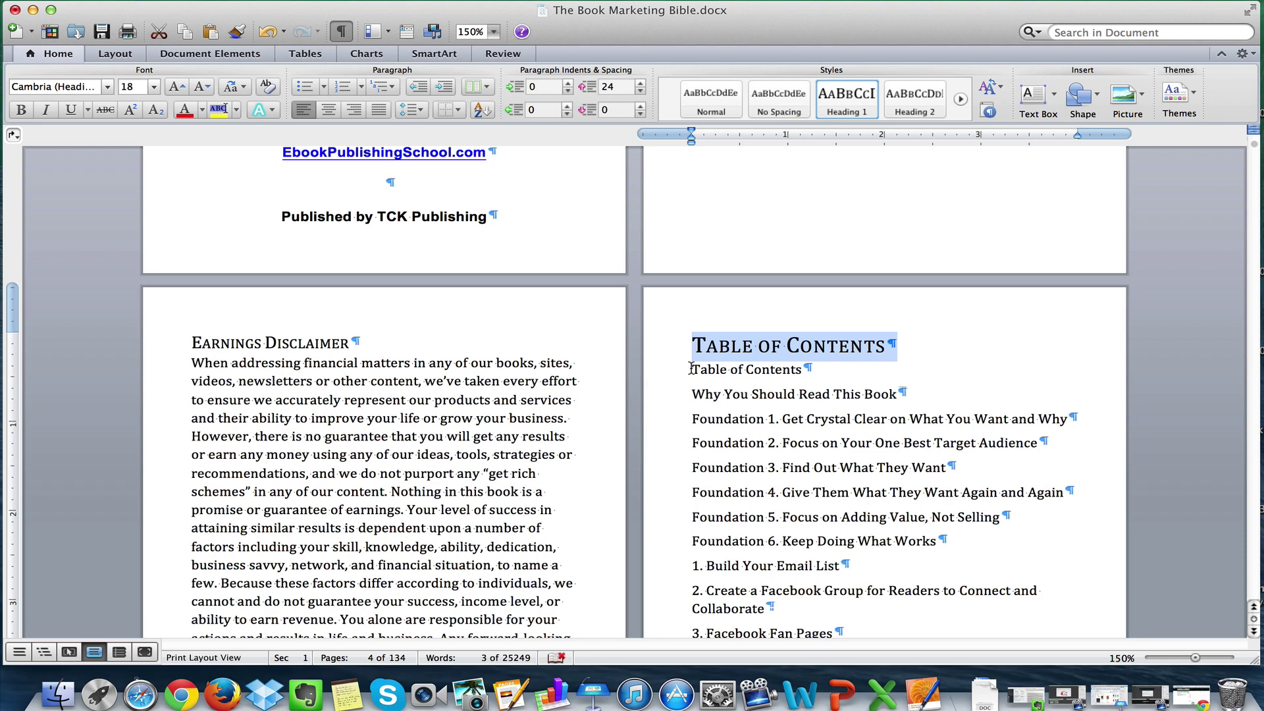
Place the cursor in the table of contents entries and examine the heading-based and manually typed table of contents styles.
{"action": "scroll", "coordinate": [689, 368], "scroll_direction": "down", "scroll_amount": 6}
{"action": "left_click", "coordinate": [848, 371]}
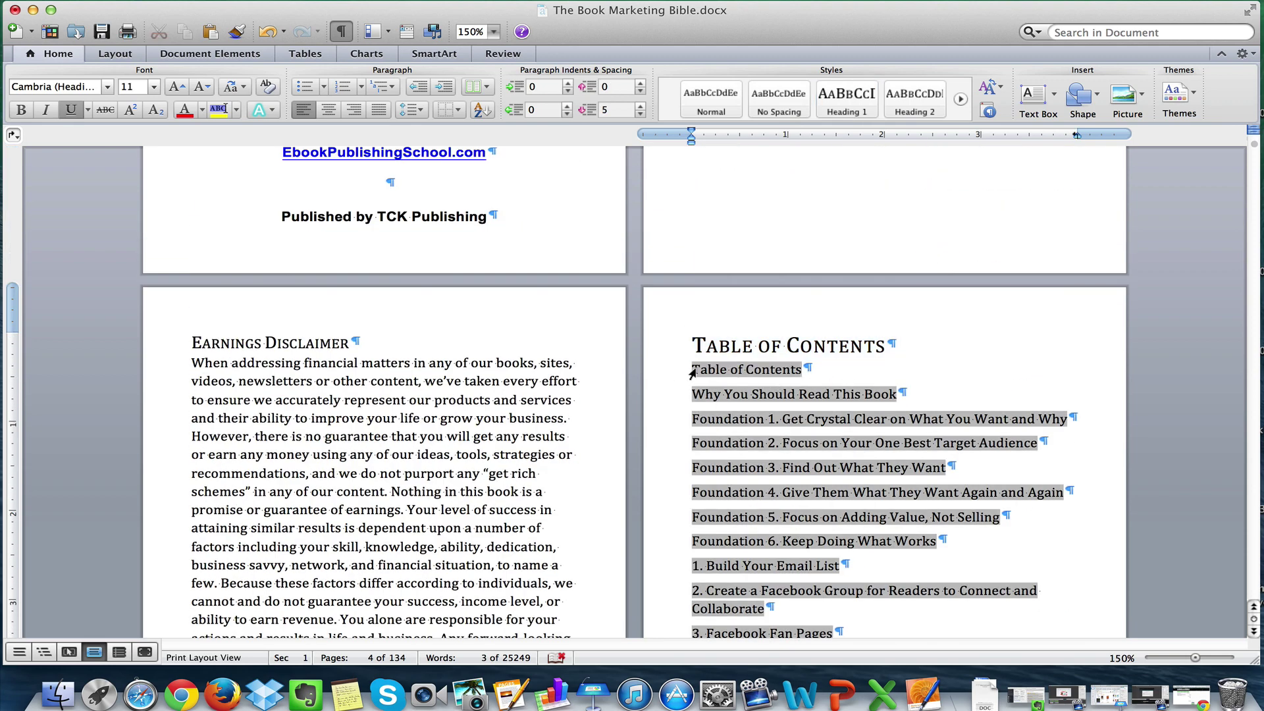
{"action": "left_click_drag", "start_coordinate": [814, 369], "coordinate": [691, 370]}
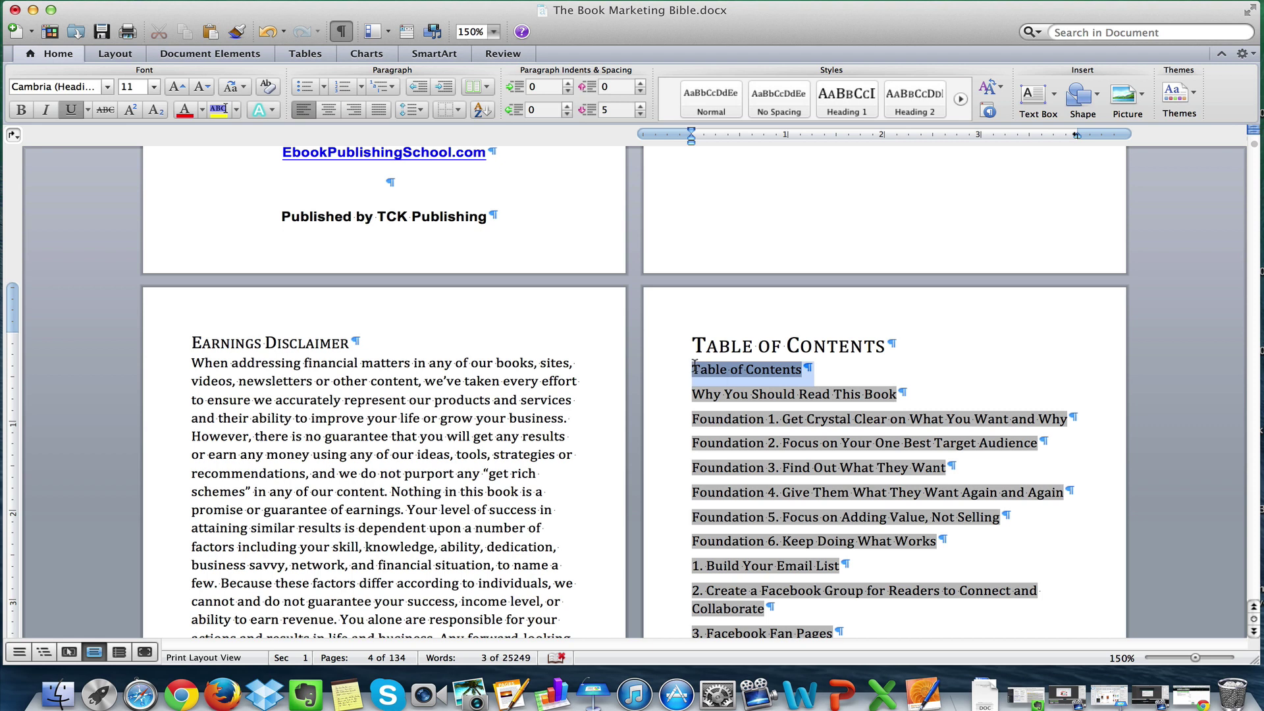
{"action": "left_click", "coordinate": [819, 370]}
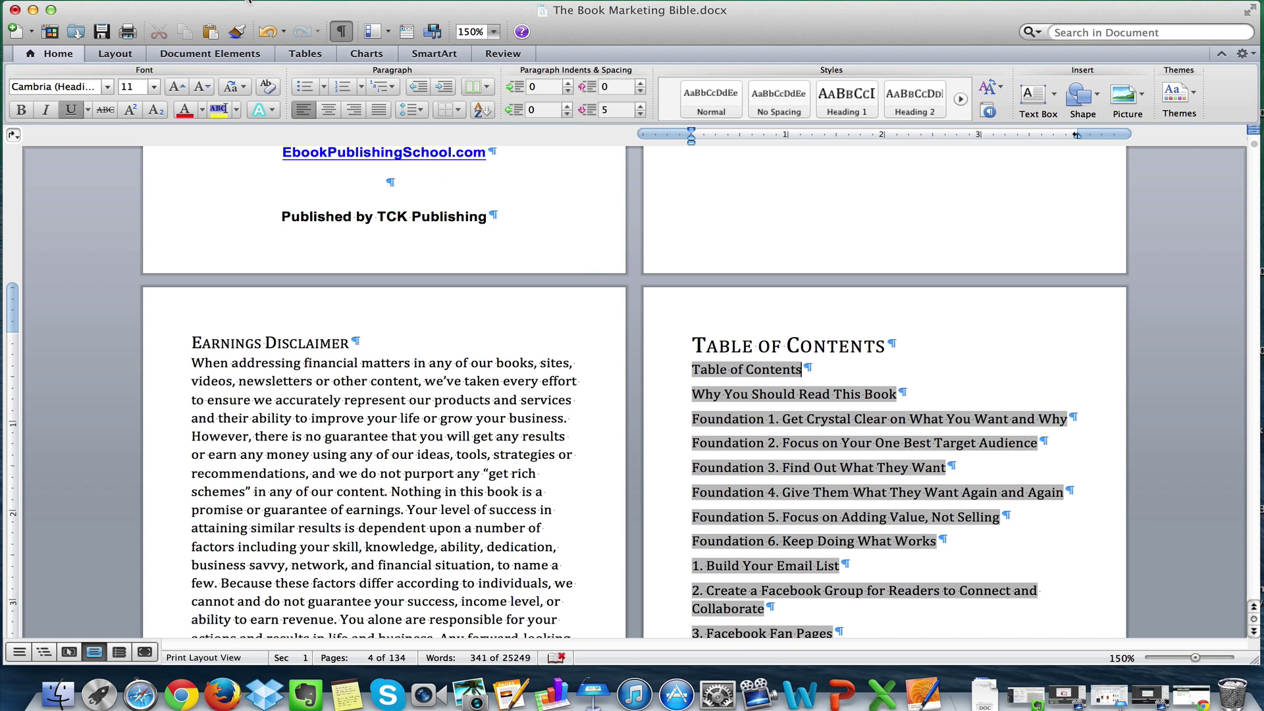
{"action": "left_click", "coordinate": [241, 56]}
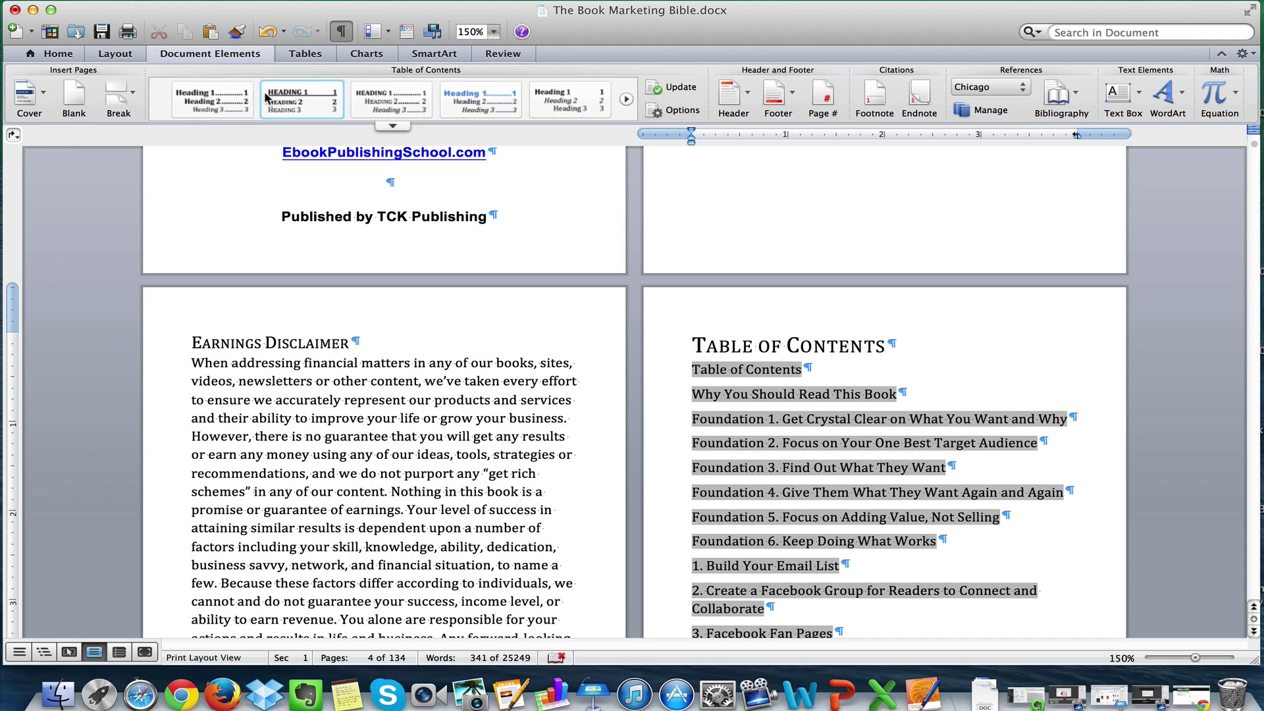
{"action": "left_click", "coordinate": [626, 99]}
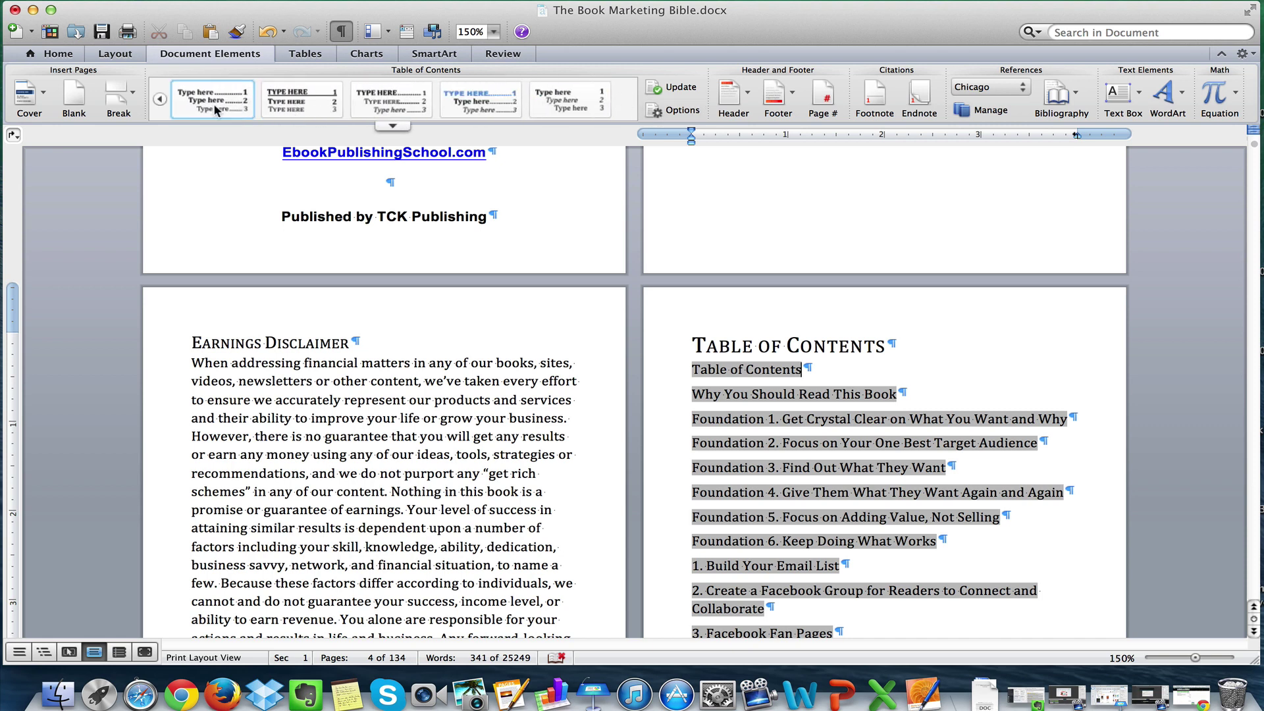
{"action": "left_click", "coordinate": [159, 99]}
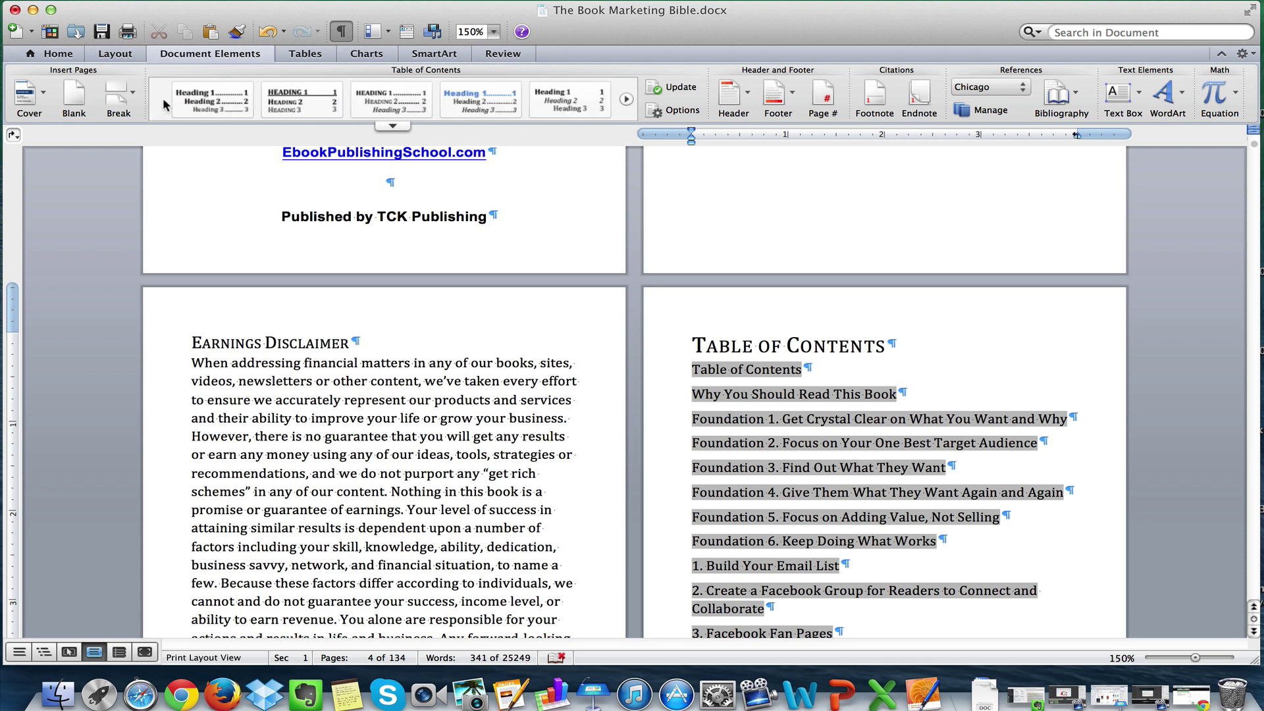
Replace the table of contents with one that shows only 1 level and no page numbers.
{"action": "left_click", "coordinate": [672, 110]}
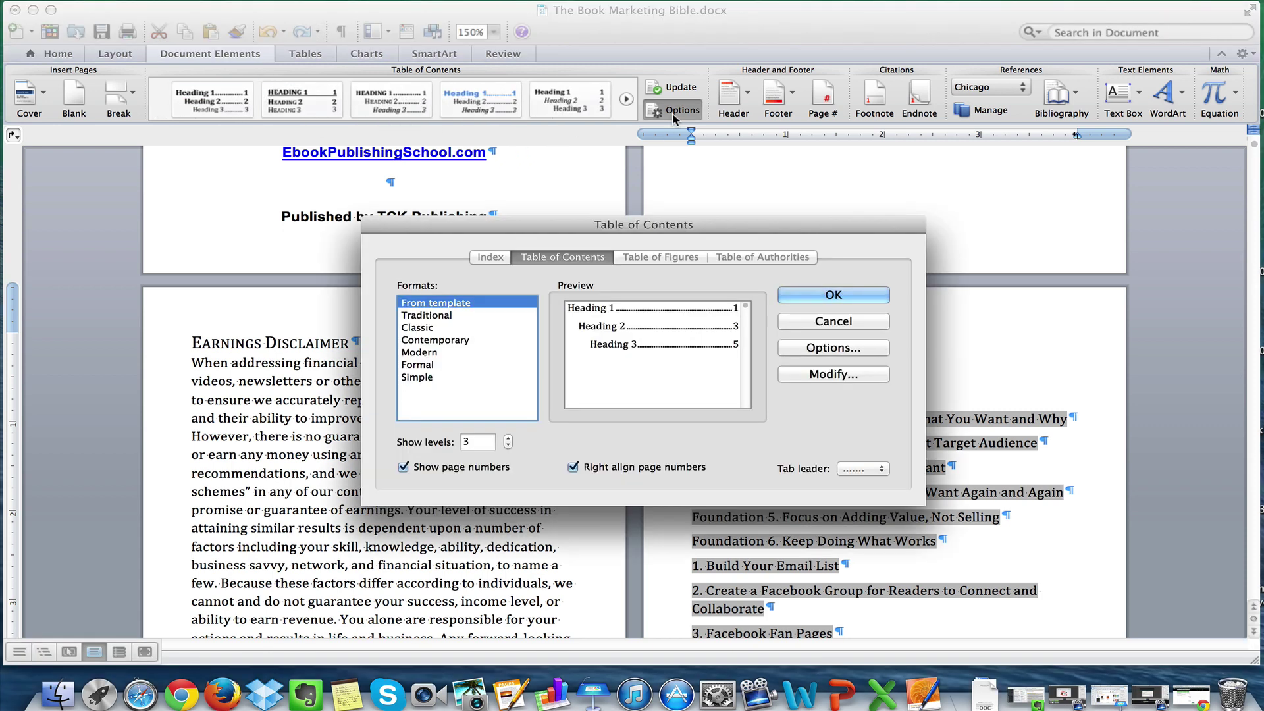
{"action": "left_click", "coordinate": [403, 467]}
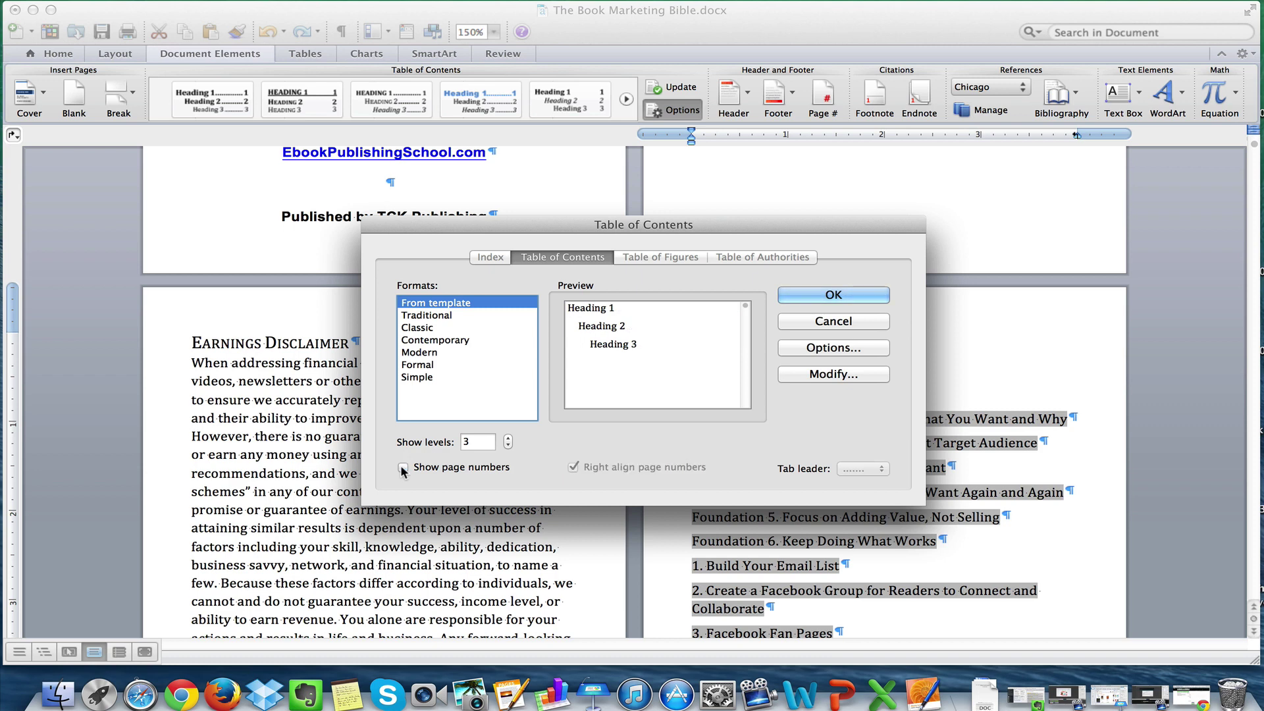
{"action": "left_click", "coordinate": [508, 446]}
{"action": "left_click", "coordinate": [507, 446]}
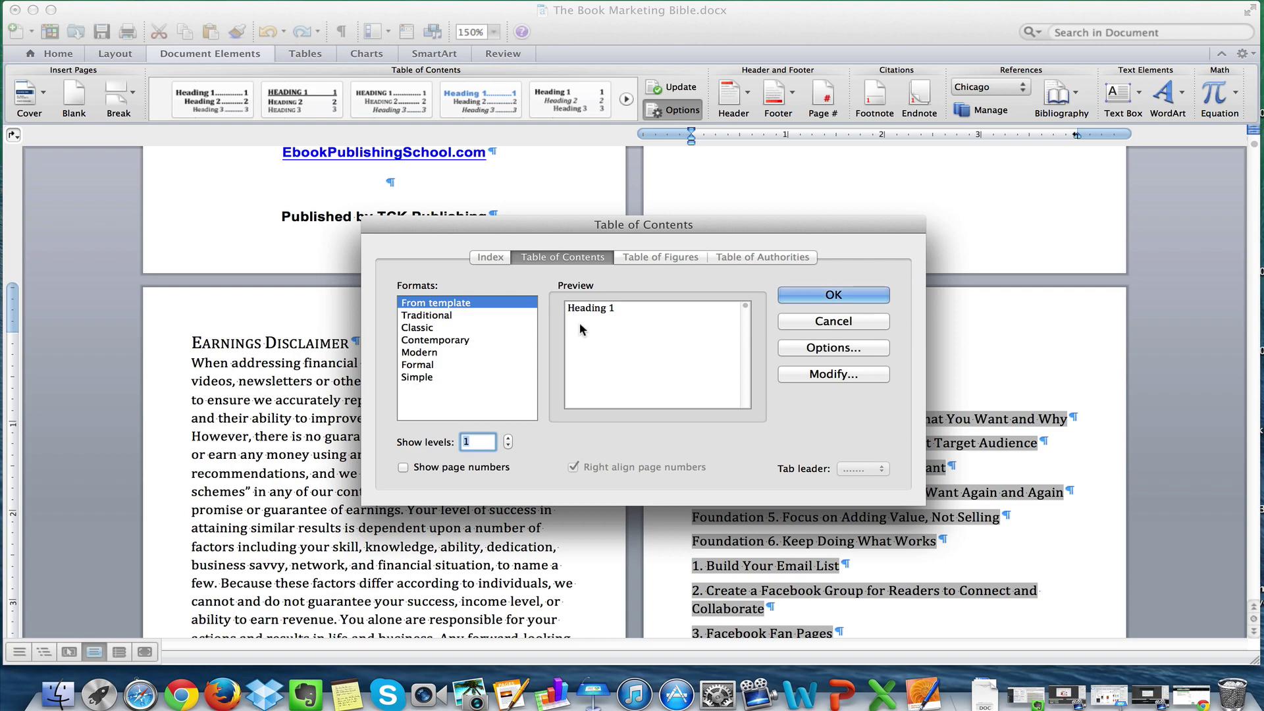
{"action": "left_click", "coordinate": [833, 297]}
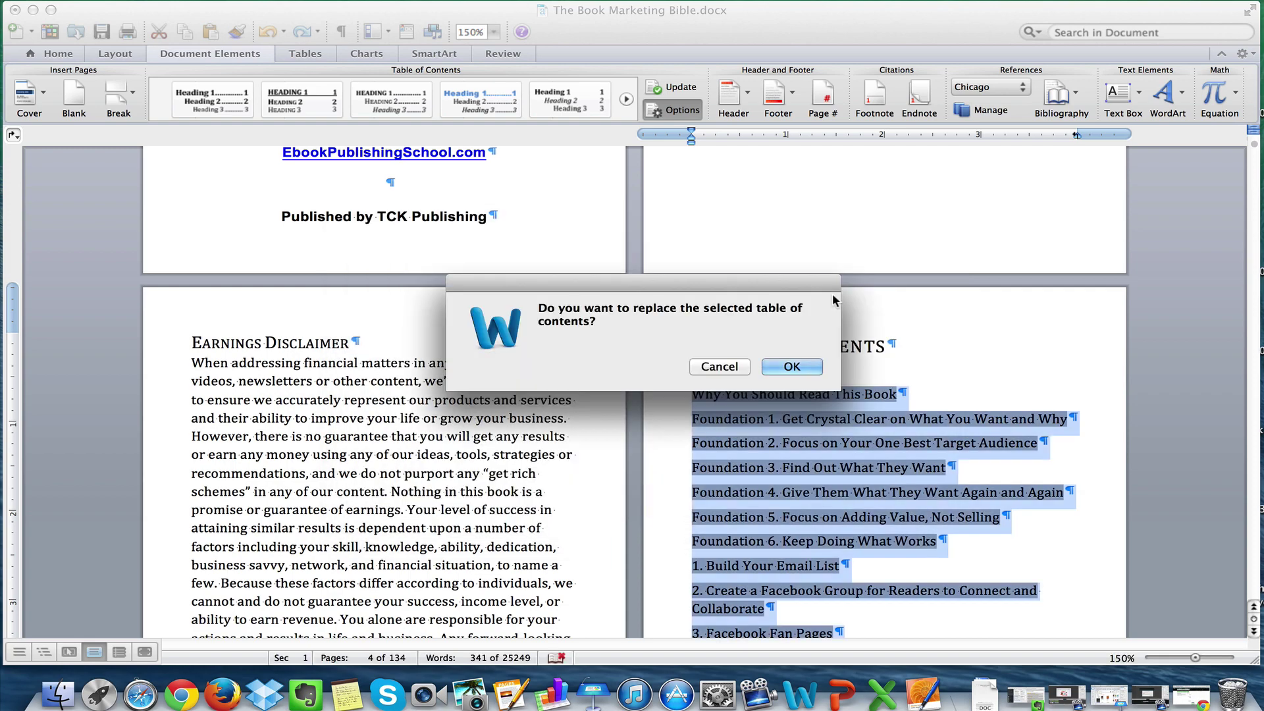
{"action": "left_click", "coordinate": [798, 364]}
{"action": "scroll", "coordinate": [809, 450], "scroll_direction": "down", "scroll_amount": 10}
{"action": "scroll", "coordinate": [809, 449], "scroll_direction": "up", "scroll_amount": 10}
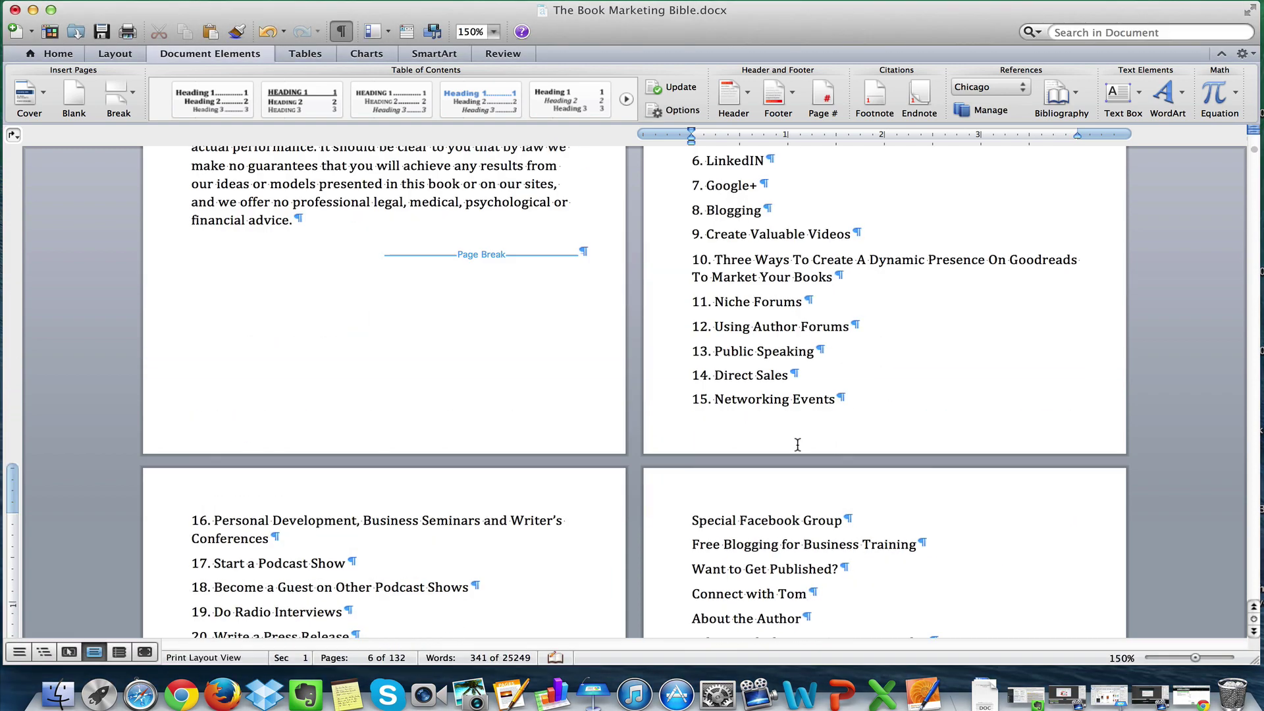
Look through the rebuilt table of contents entries and check which style the Foundation 1 chapter heading uses.
{"action": "left_click", "coordinate": [751, 296]}
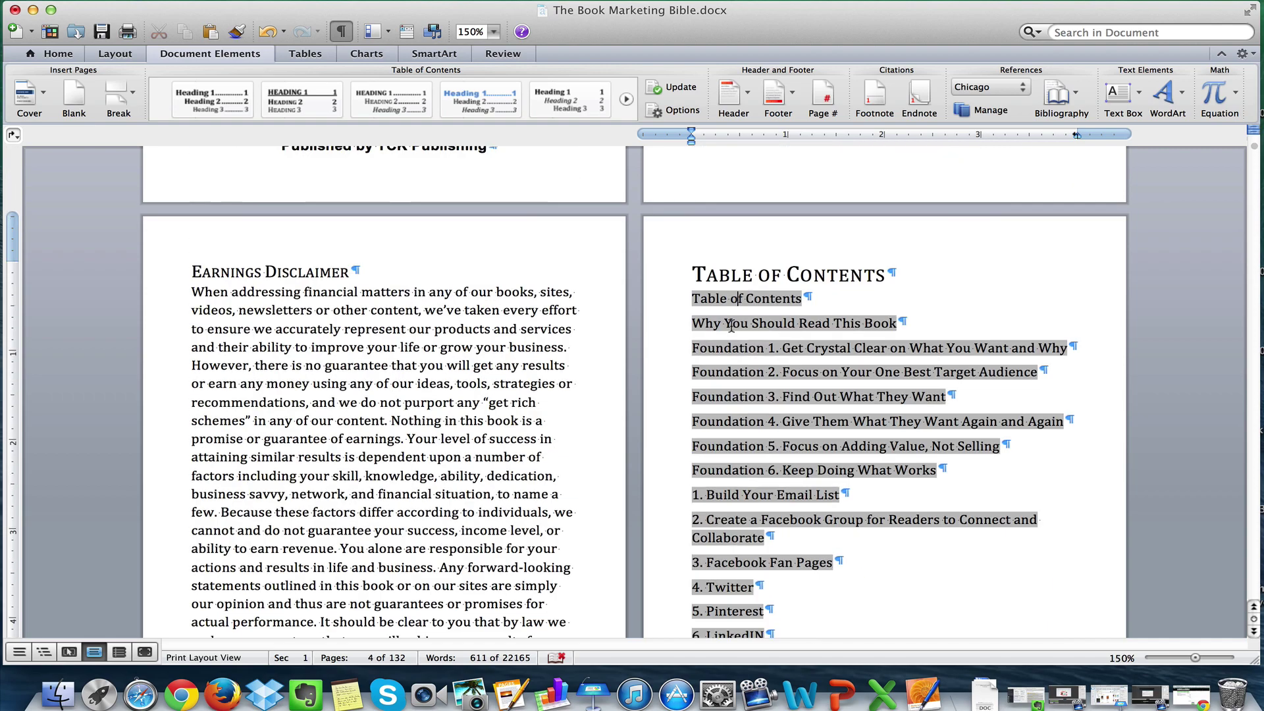
{"action": "scroll", "coordinate": [731, 322], "scroll_direction": "down", "scroll_amount": 15}
{"action": "scroll", "coordinate": [710, 356], "scroll_direction": "up", "scroll_amount": 12}
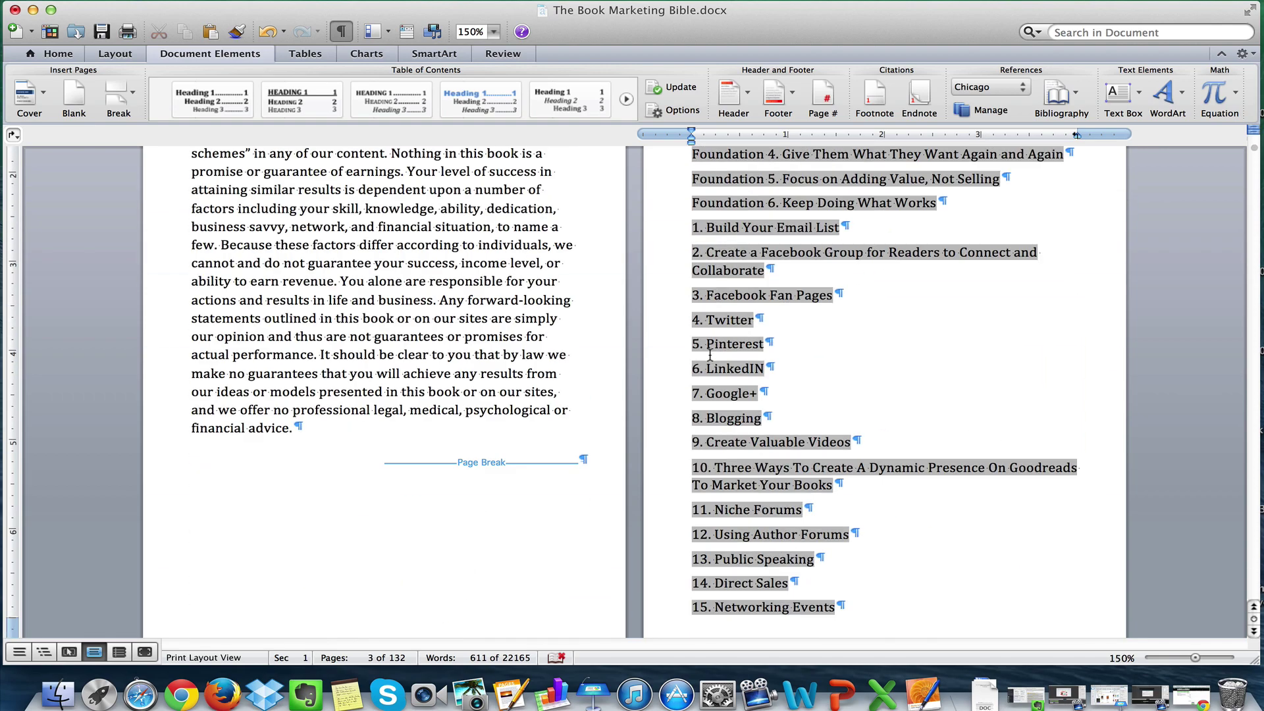
{"action": "scroll", "coordinate": [619, 369], "scroll_direction": "up", "scroll_amount": 4}
{"action": "scroll", "coordinate": [621, 375], "scroll_direction": "down", "scroll_amount": 15}
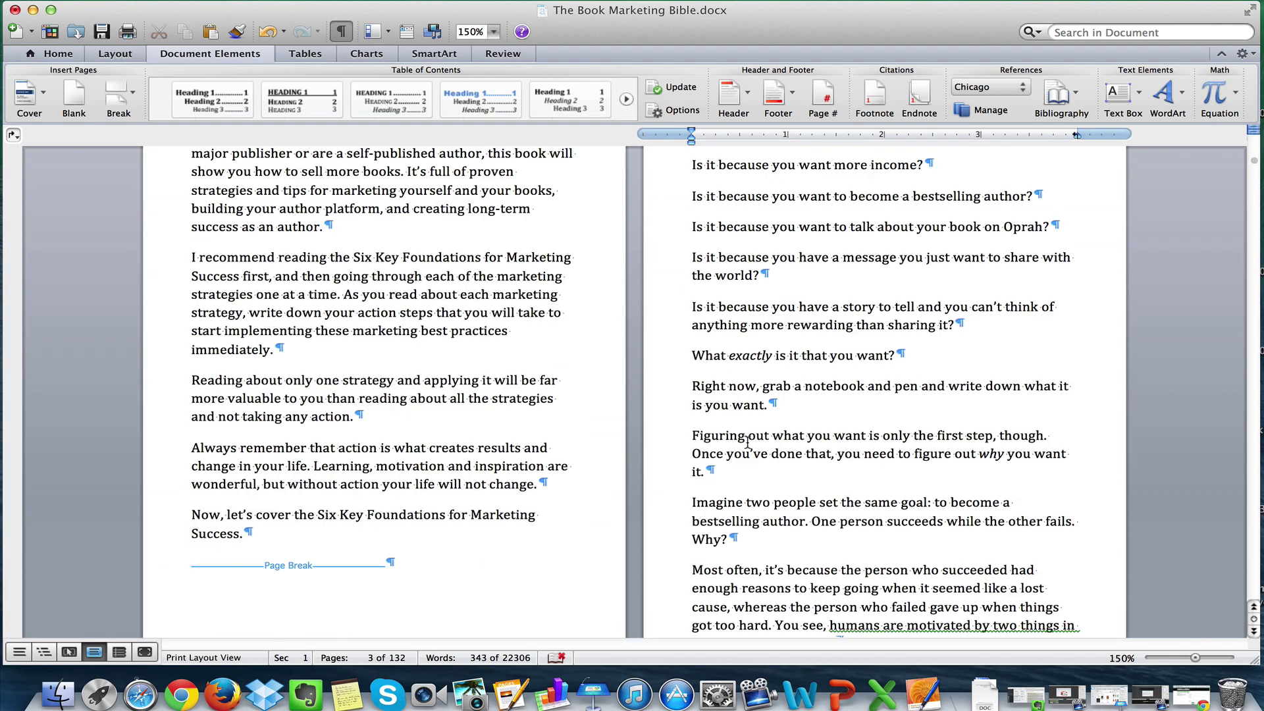
{"action": "scroll", "coordinate": [725, 433], "scroll_direction": "up", "scroll_amount": 5}
{"action": "left_click", "coordinate": [660, 330]}
{"action": "left_click_drag", "start_coordinate": [1007, 358], "coordinate": [740, 325]}
{"action": "left_click", "coordinate": [62, 54]}
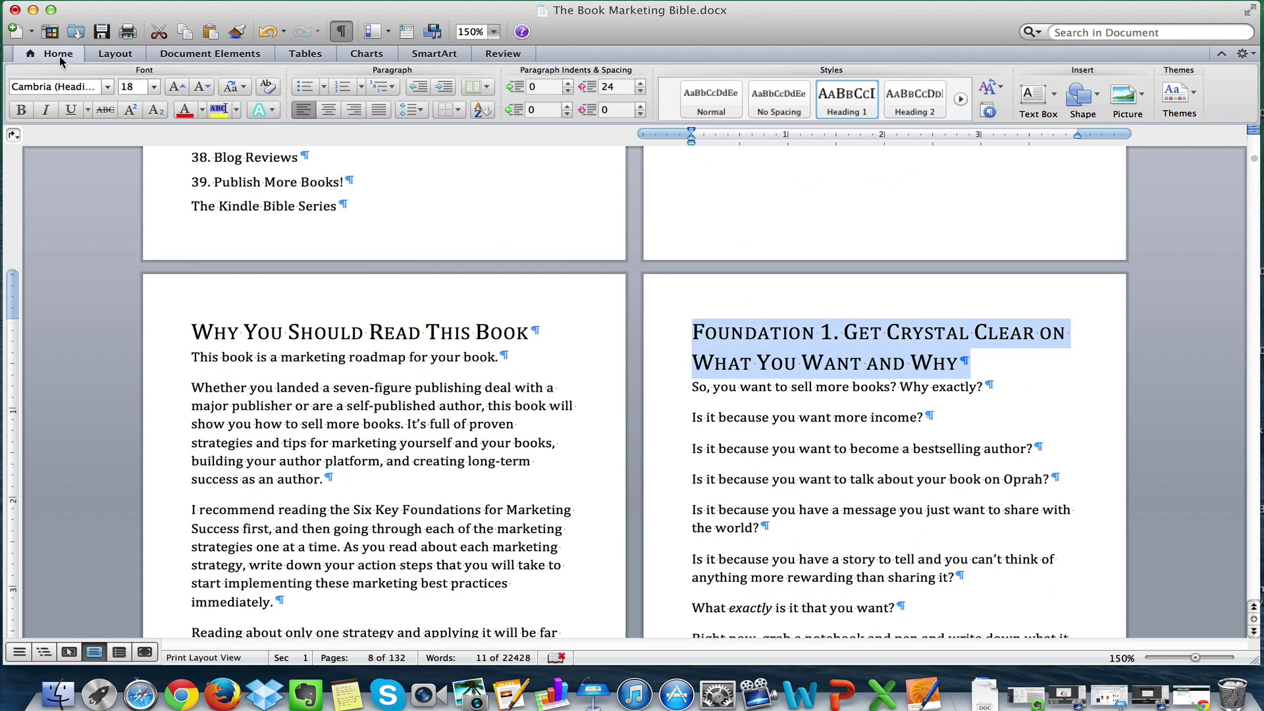
{"action": "left_click", "coordinate": [693, 331]}
{"action": "scroll", "coordinate": [689, 325], "scroll_direction": "up", "scroll_amount": 5}
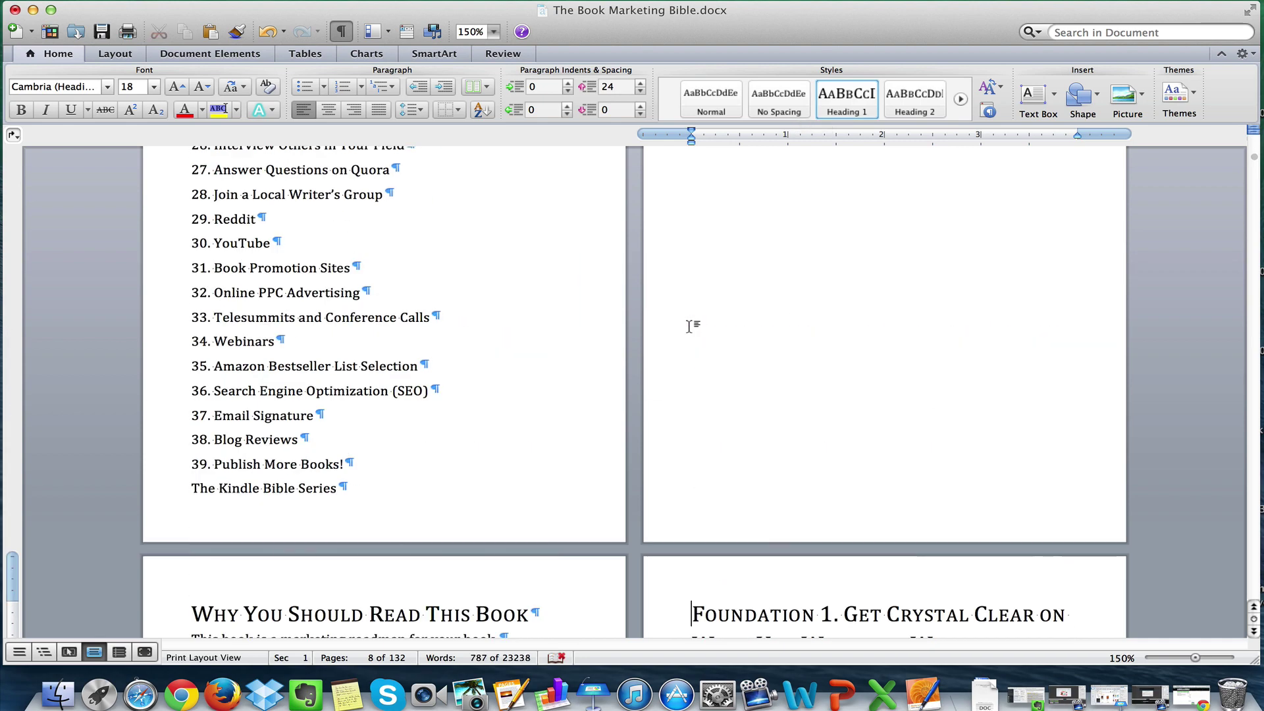
{"action": "scroll", "coordinate": [674, 363], "scroll_direction": "down", "scroll_amount": 2}
{"action": "scroll", "coordinate": [674, 363], "scroll_direction": "up", "scroll_amount": 20}
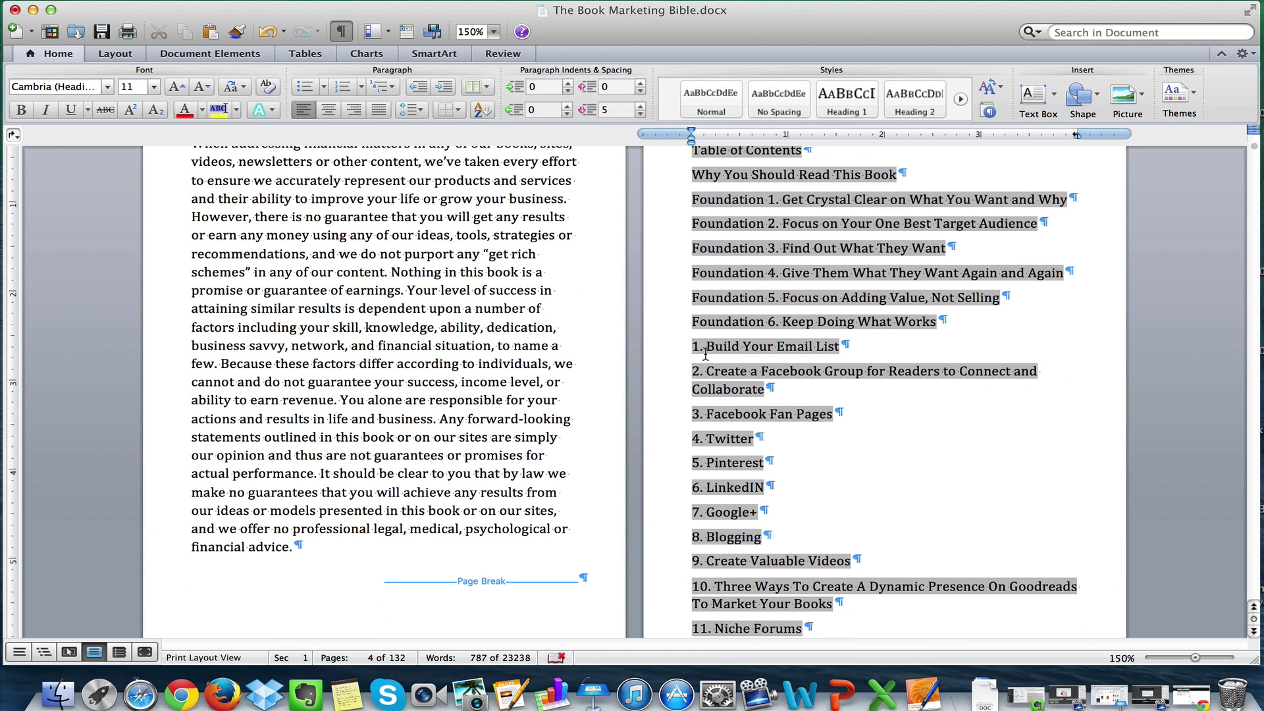
{"action": "left_click_drag", "start_coordinate": [811, 359], "coordinate": [703, 358]}
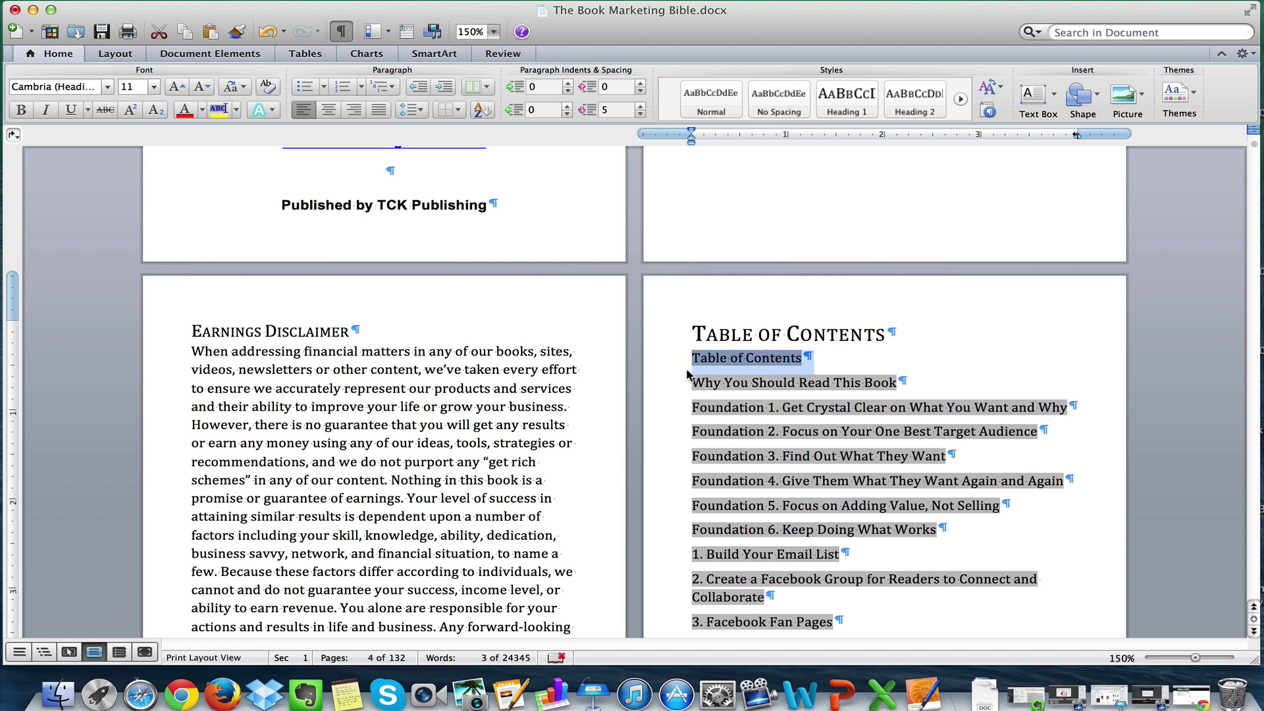
{"action": "left_click", "coordinate": [738, 381]}
{"action": "left_click_drag", "start_coordinate": [893, 383], "coordinate": [685, 387]}
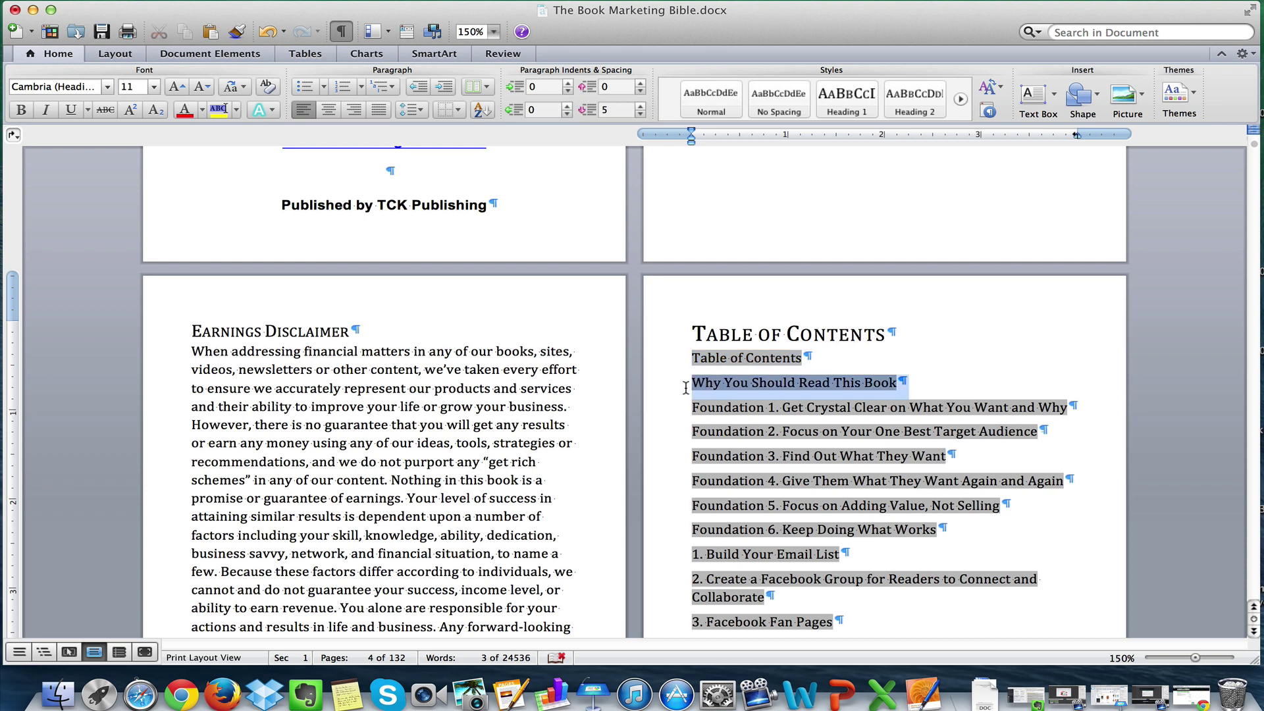
{"action": "left_click", "coordinate": [888, 382]}
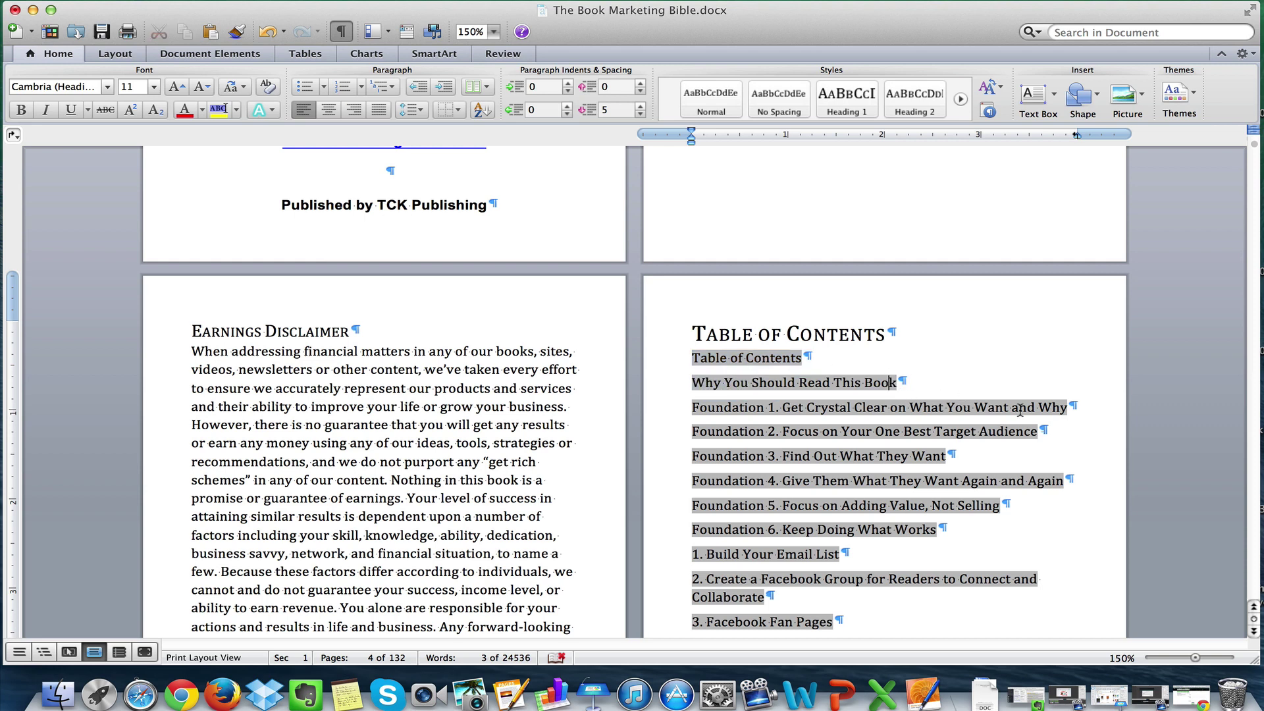
Hyperlink the Foundation 1 table of contents entry to its heading in this document and restore the line break after the entry.
{"action": "left_click_drag", "start_coordinate": [1100, 406], "coordinate": [688, 408]}
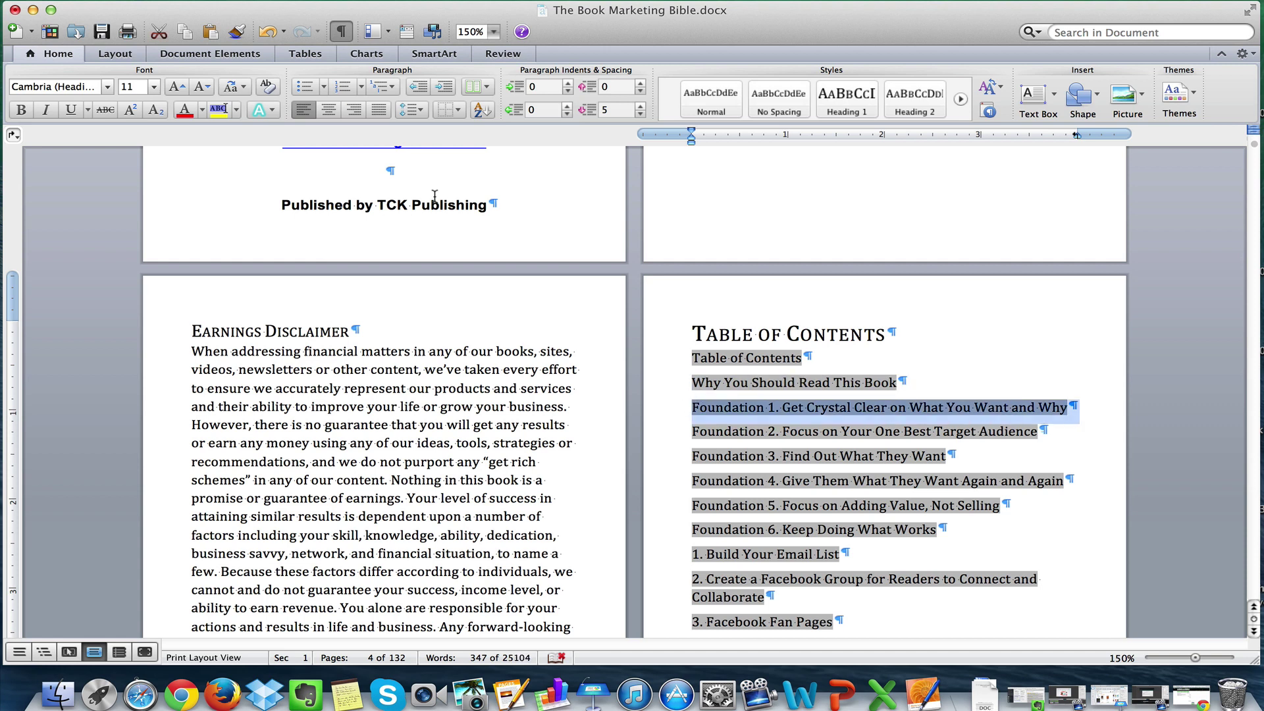
{"action": "left_click", "coordinate": [224, 6]}
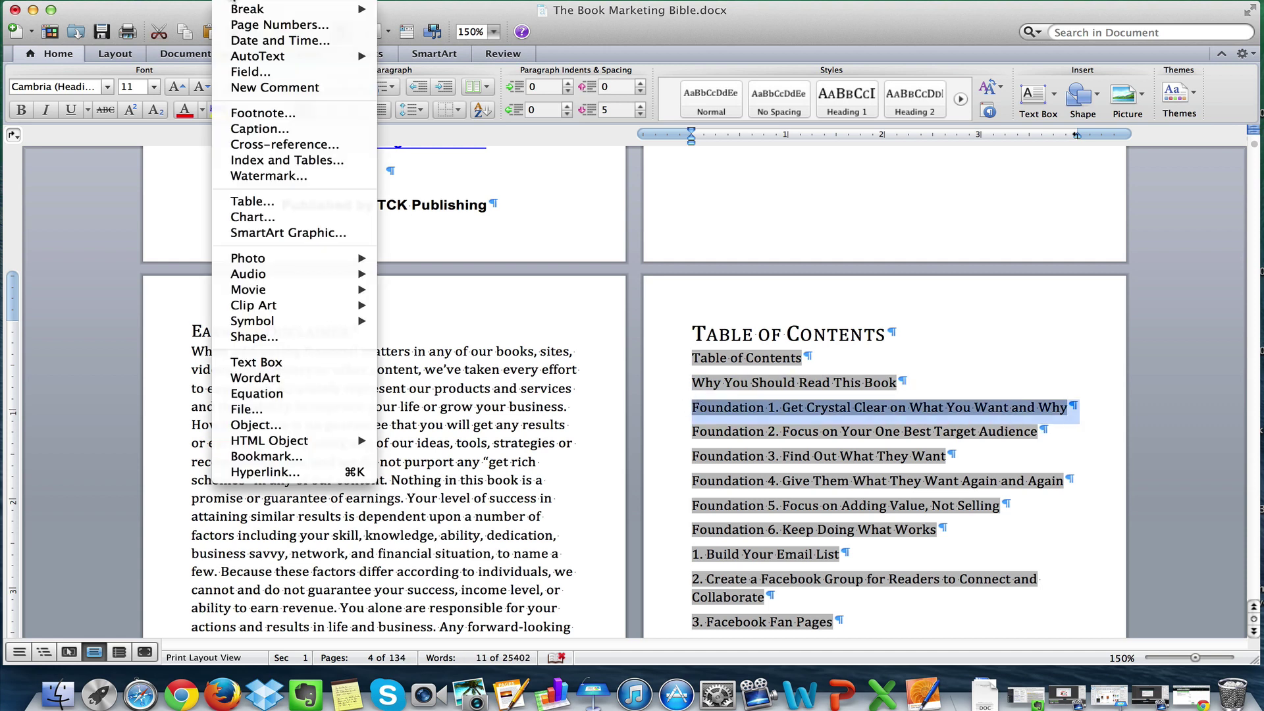
{"action": "left_click", "coordinate": [260, 473]}
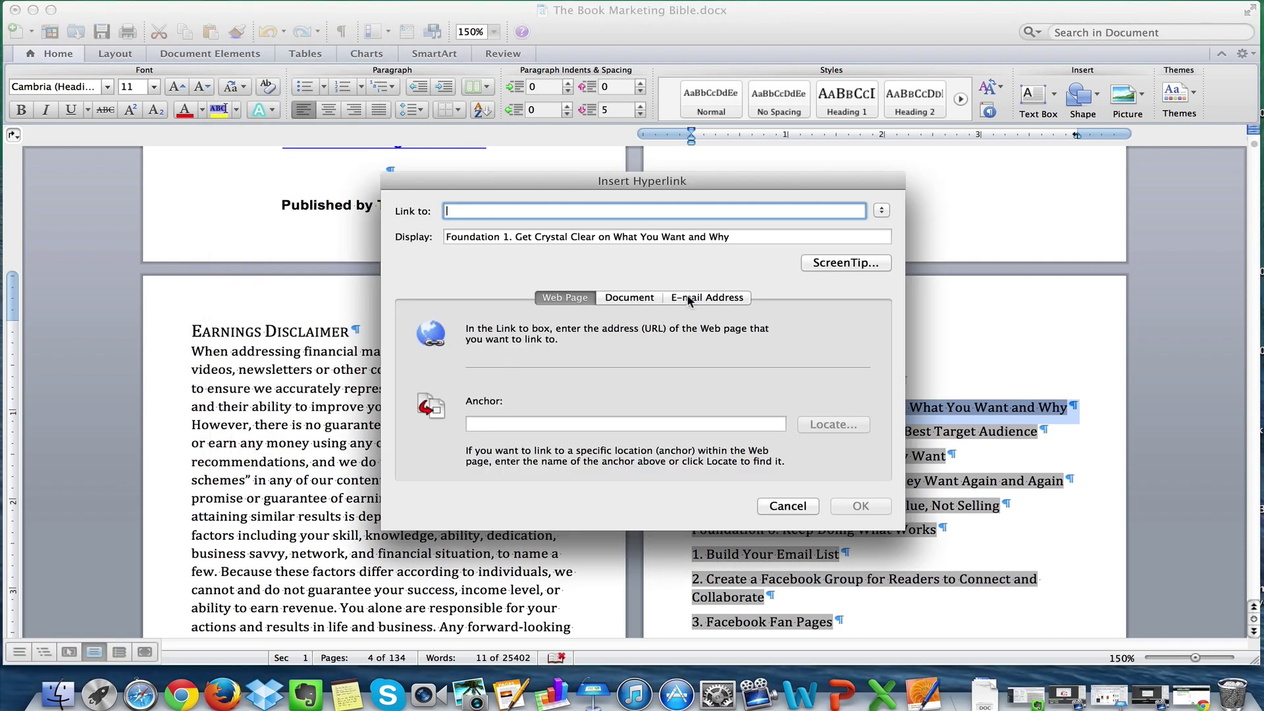
{"action": "left_click", "coordinate": [633, 300]}
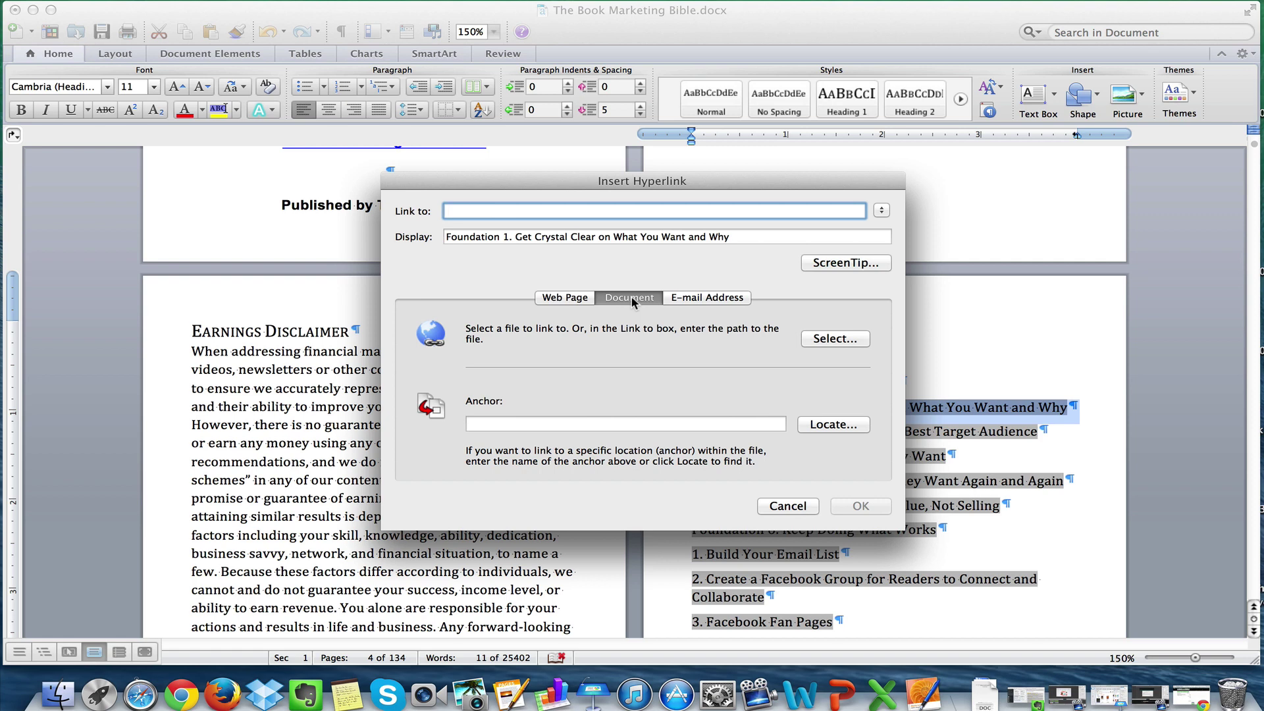
{"action": "left_click", "coordinate": [823, 427]}
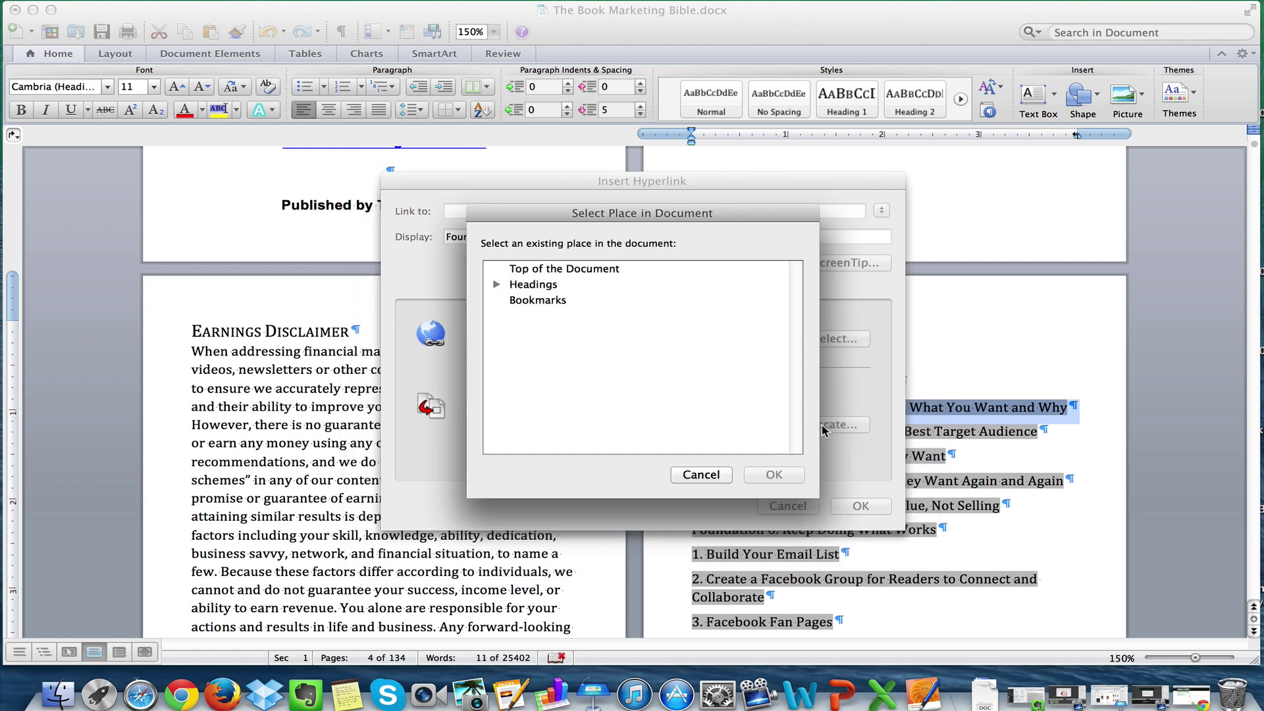
{"action": "left_click", "coordinate": [497, 284]}
{"action": "scroll", "coordinate": [553, 366], "scroll_direction": "down", "scroll_amount": 3}
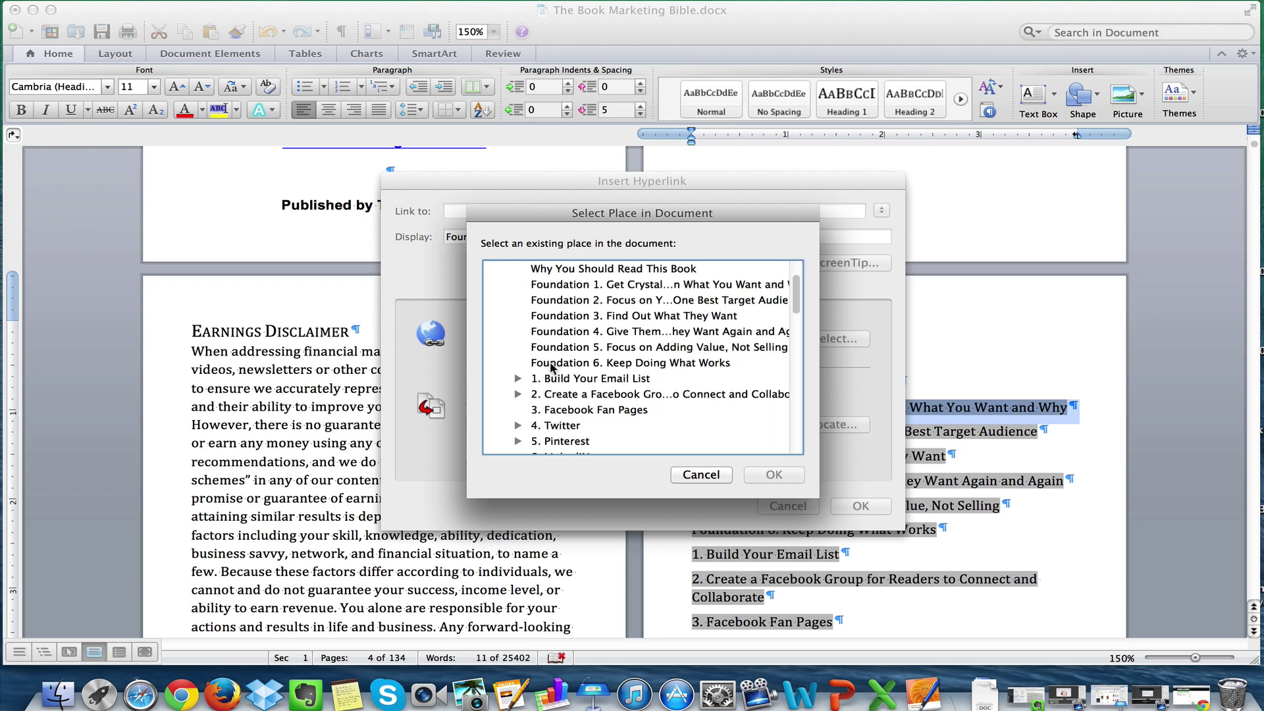
{"action": "scroll", "coordinate": [563, 341], "scroll_direction": "up", "scroll_amount": 2}
{"action": "left_click", "coordinate": [579, 317]}
{"action": "left_click", "coordinate": [799, 468]}
{"action": "left_click", "coordinate": [855, 505]}
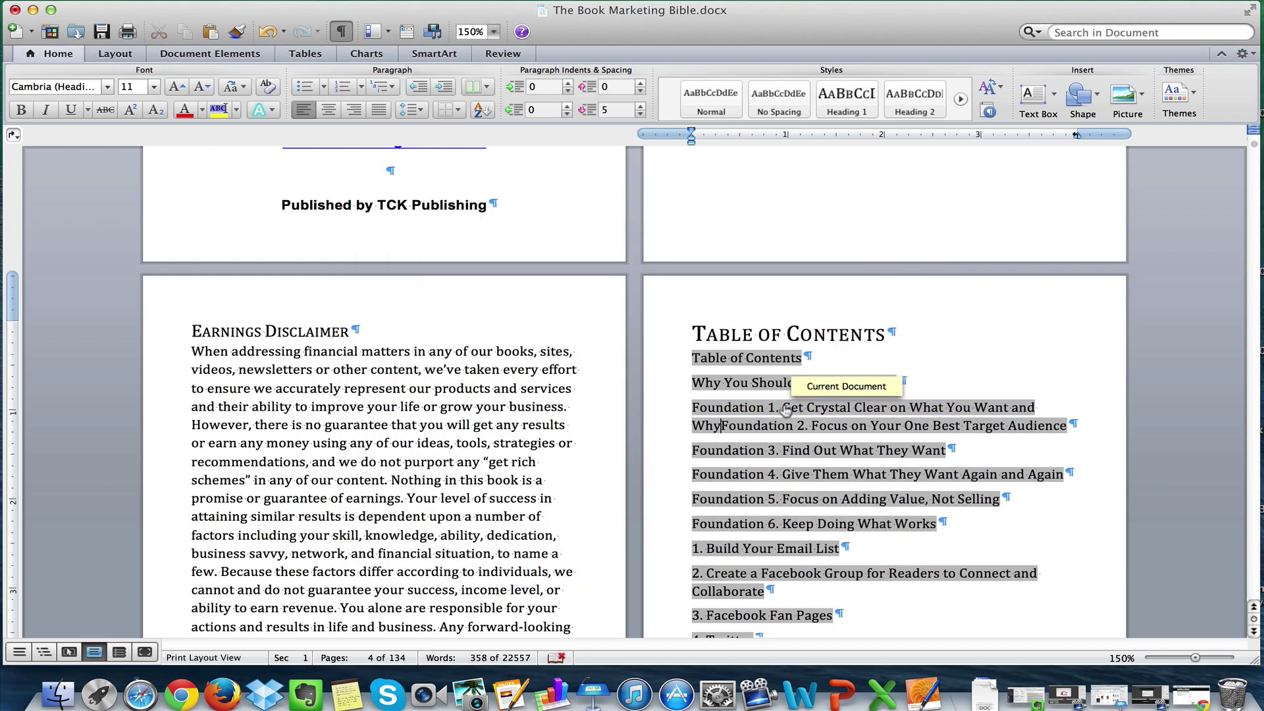
{"action": "key", "text": "Return"}
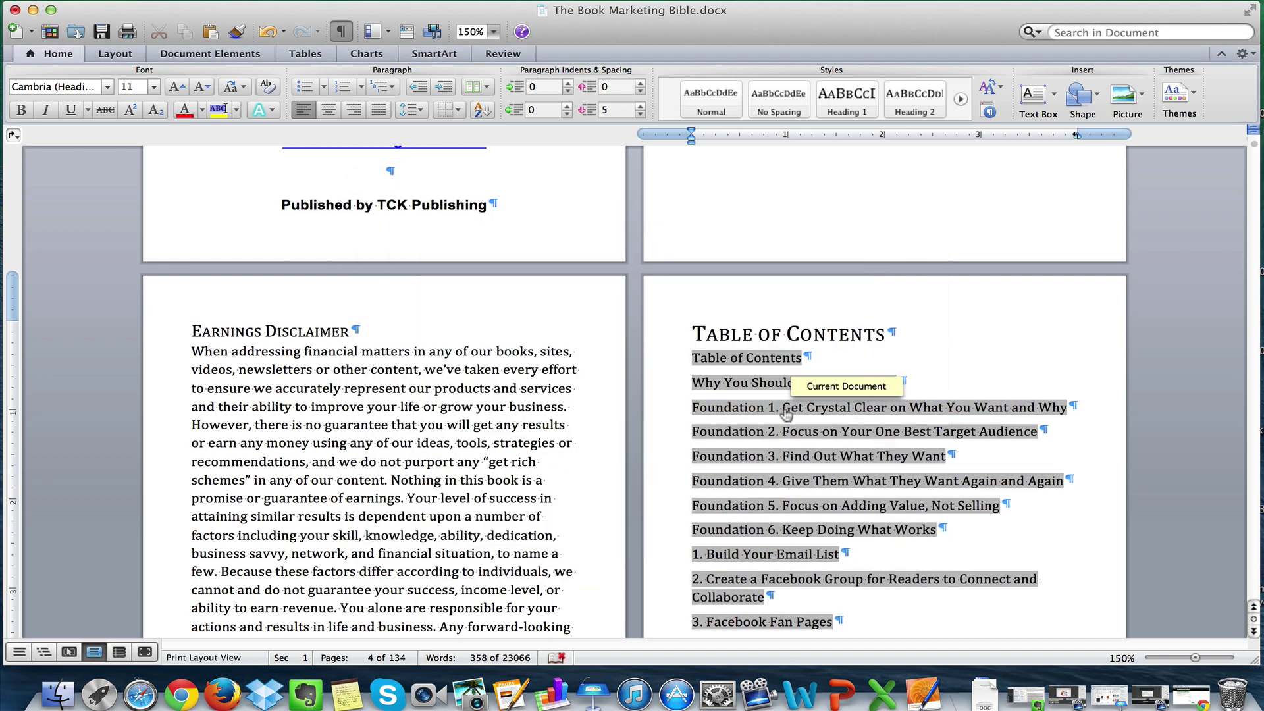
Follow the Foundation 1 link to test it, and return to the table of contents.
{"action": "left_click", "coordinate": [785, 412]}
{"action": "left_click_drag", "start_coordinate": [692, 255], "coordinate": [961, 500]}
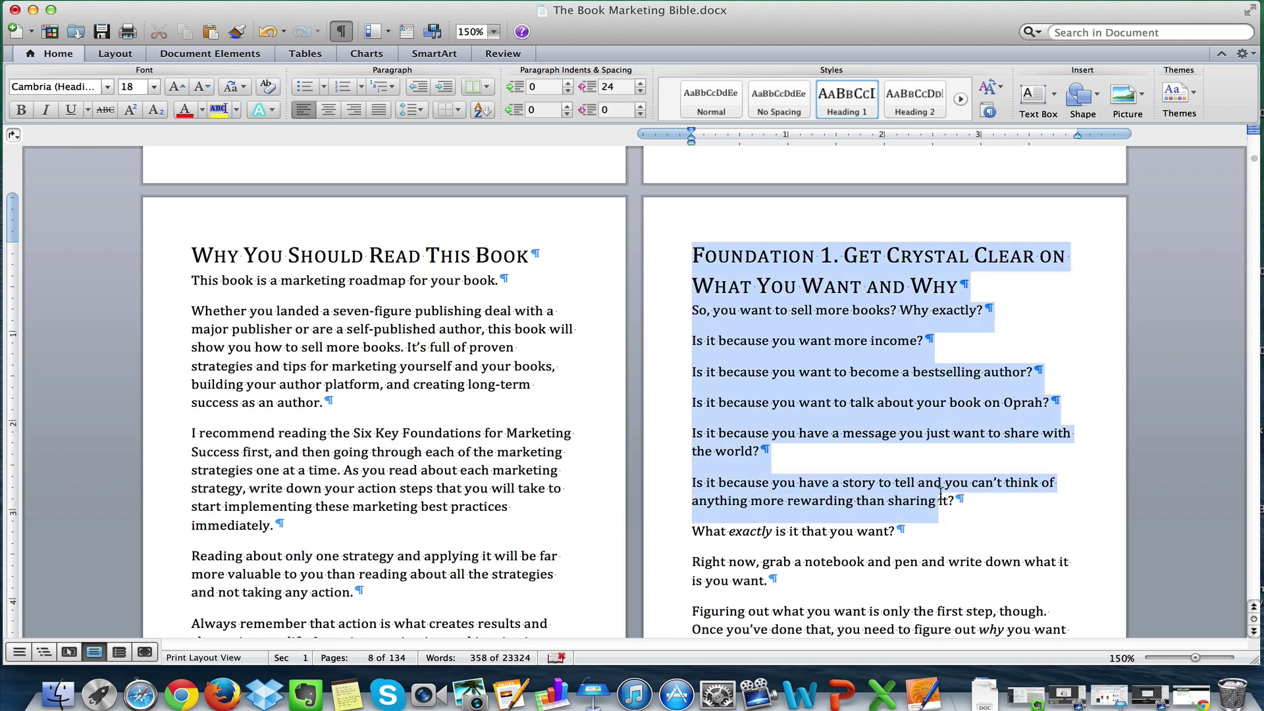
{"action": "scroll", "coordinate": [812, 454], "scroll_direction": "up", "scroll_amount": 10}
{"action": "scroll", "coordinate": [812, 454], "scroll_direction": "up", "scroll_amount": 10}
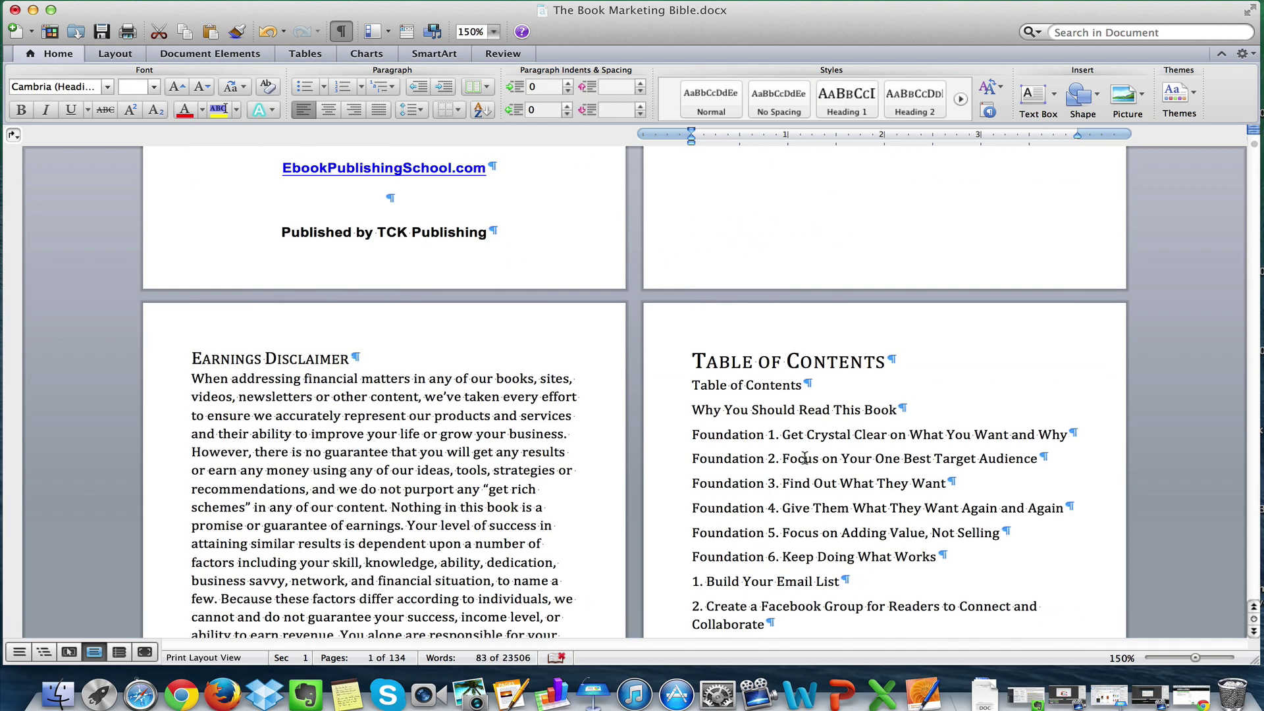
Hyperlink the table of contents entry "Foundation 2. Focus on Your One Best Target Audience" to its matching heading in this document.
{"action": "left_click_drag", "start_coordinate": [692, 458], "coordinate": [1072, 452]}
{"action": "left_click", "coordinate": [691, 460]}
{"action": "left_click", "coordinate": [1072, 452]}
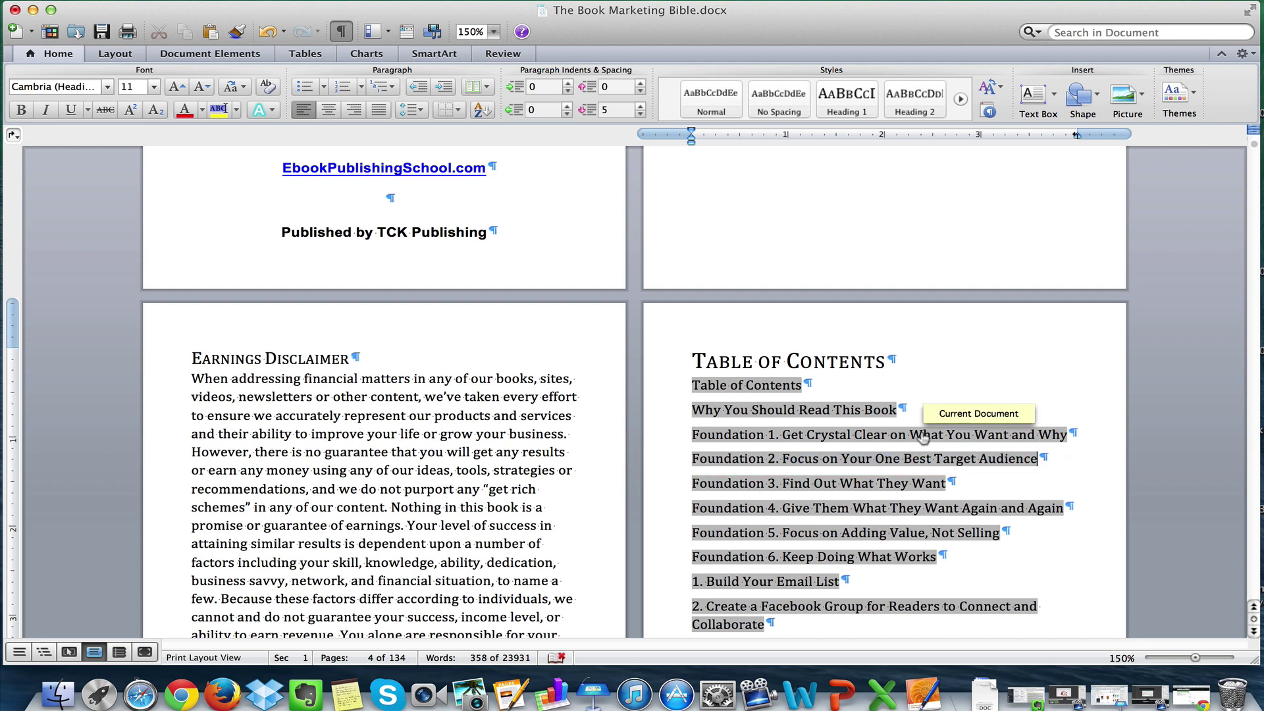
{"action": "scroll", "coordinate": [923, 437], "scroll_direction": "down", "scroll_amount": 1}
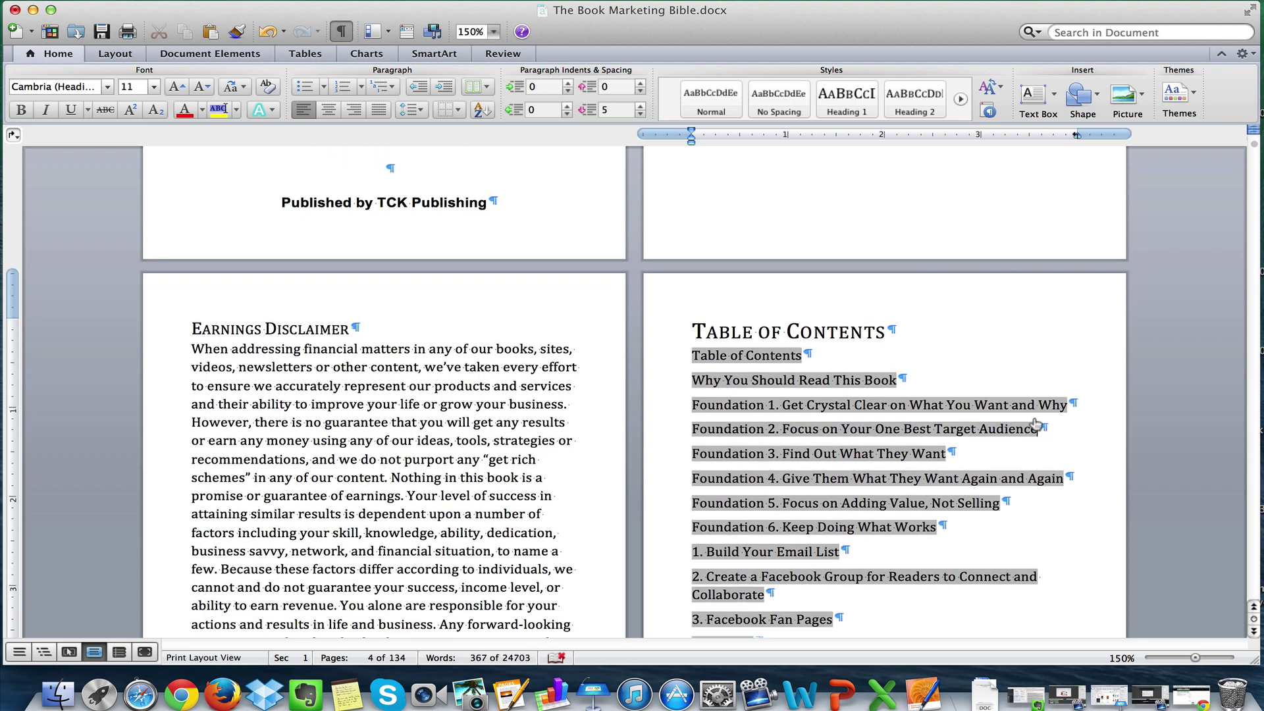
{"action": "left_click_drag", "start_coordinate": [1049, 428], "coordinate": [675, 426]}
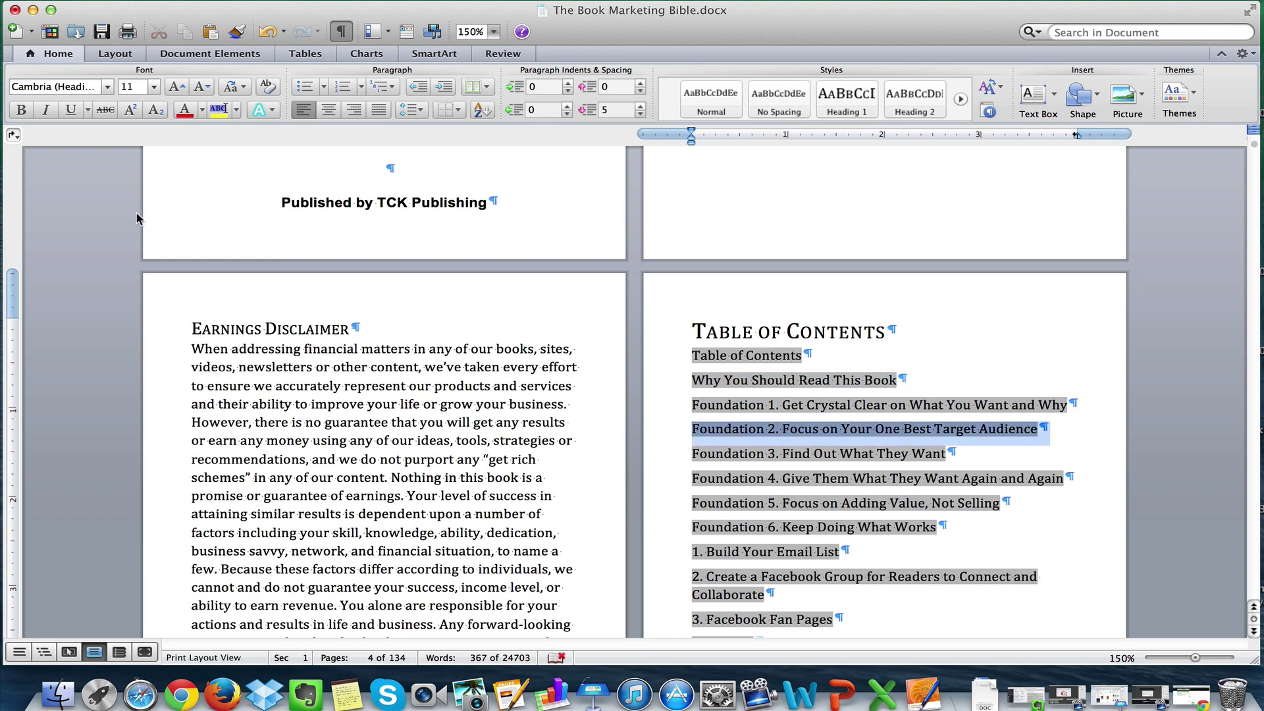
{"action": "left_click_drag", "start_coordinate": [1046, 436], "coordinate": [686, 438]}
{"action": "scroll", "coordinate": [594, 428], "scroll_direction": "down", "scroll_amount": 1}
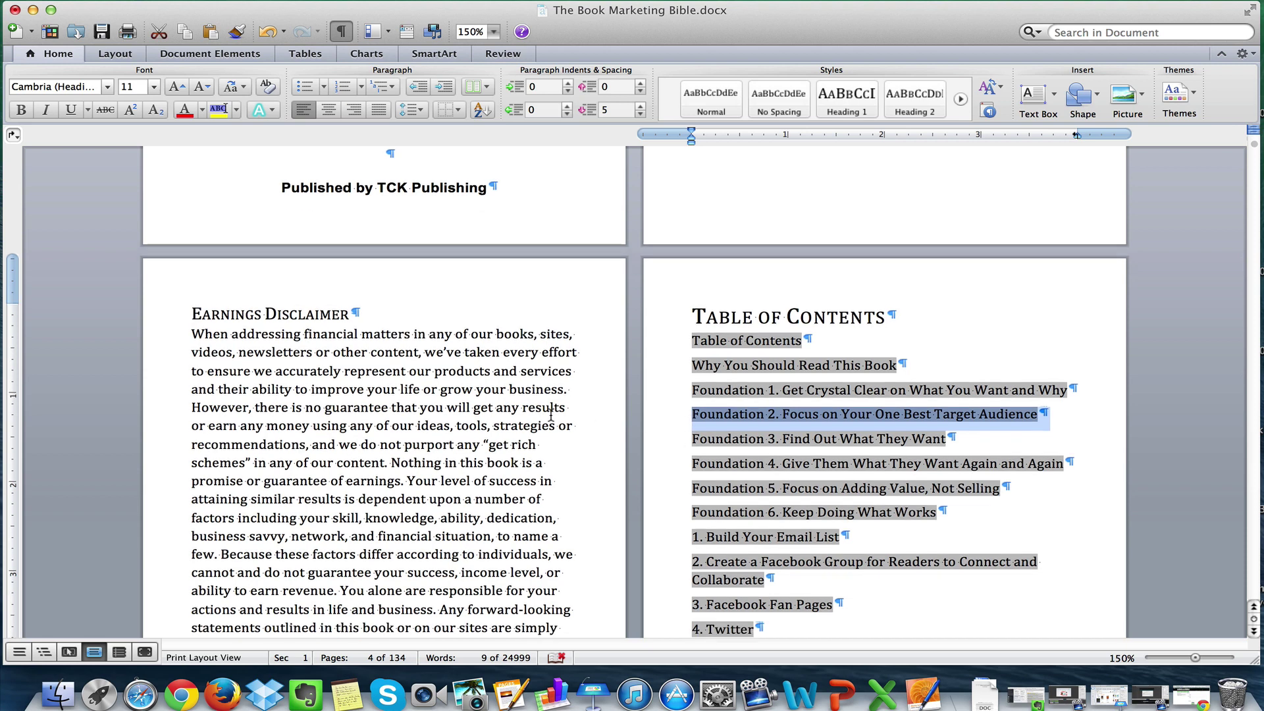
{"action": "left_click", "coordinate": [240, 2]}
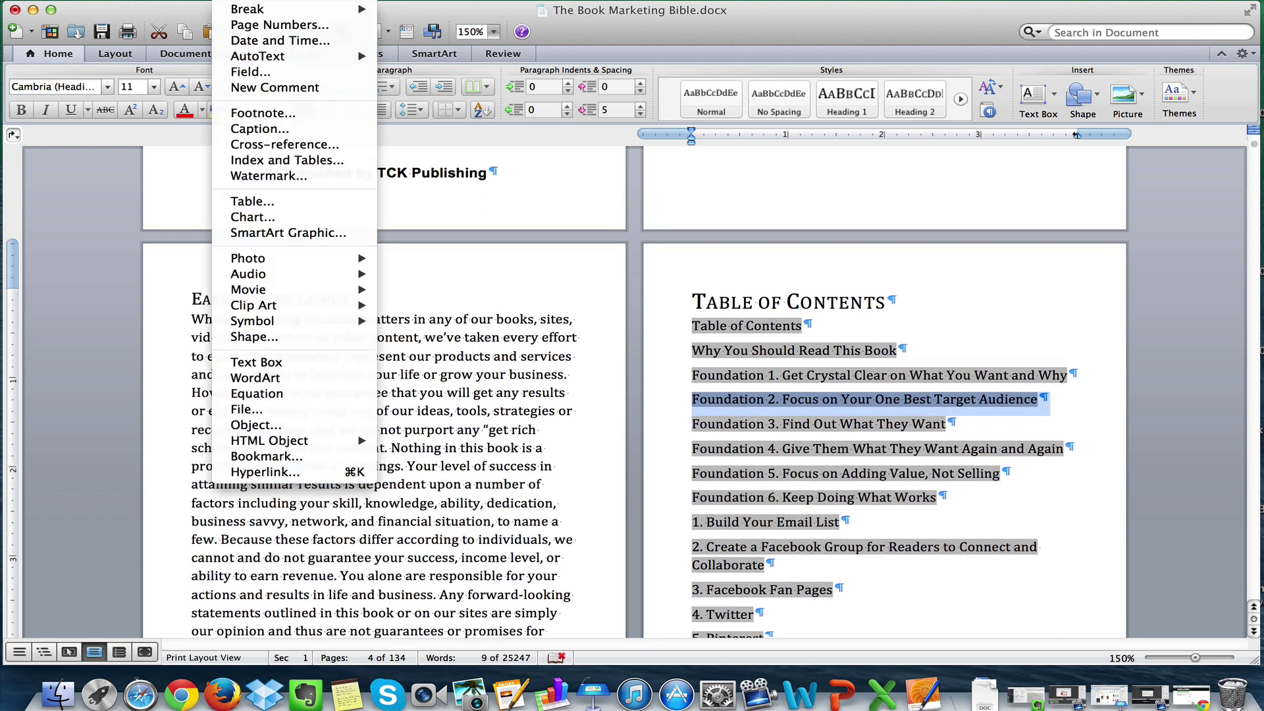
{"action": "left_click", "coordinate": [301, 471]}
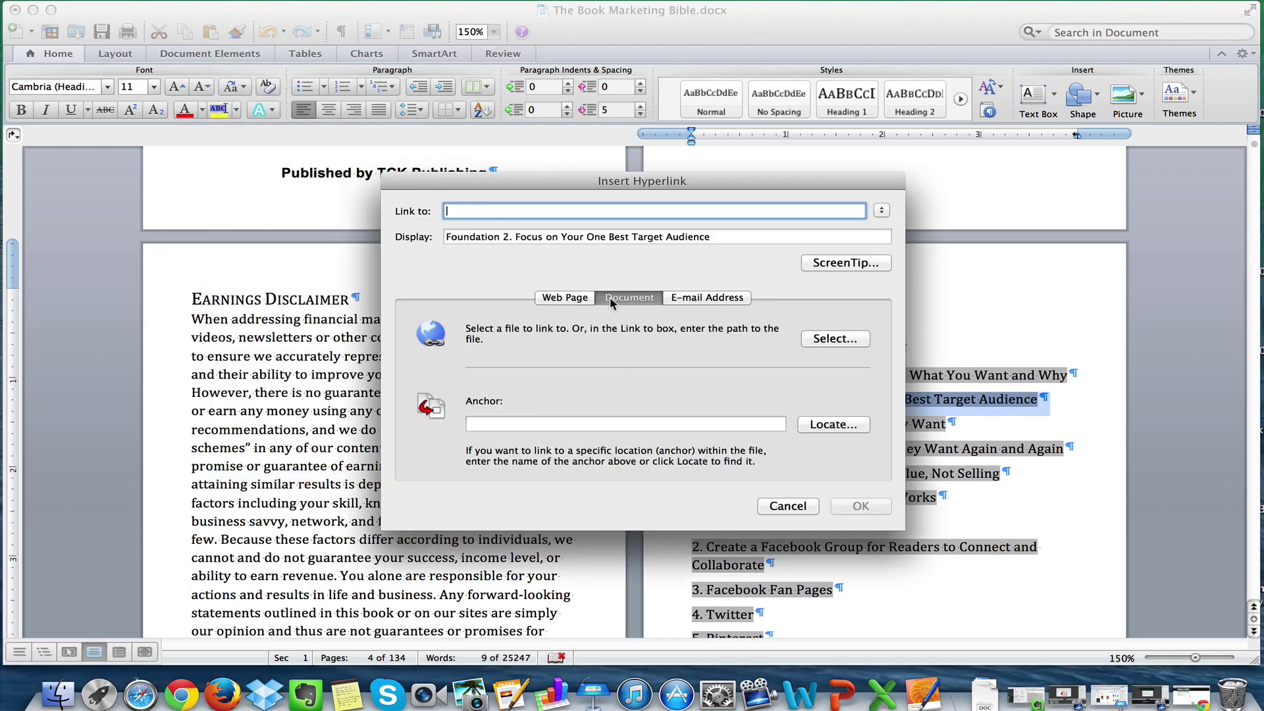
{"action": "left_click", "coordinate": [822, 427]}
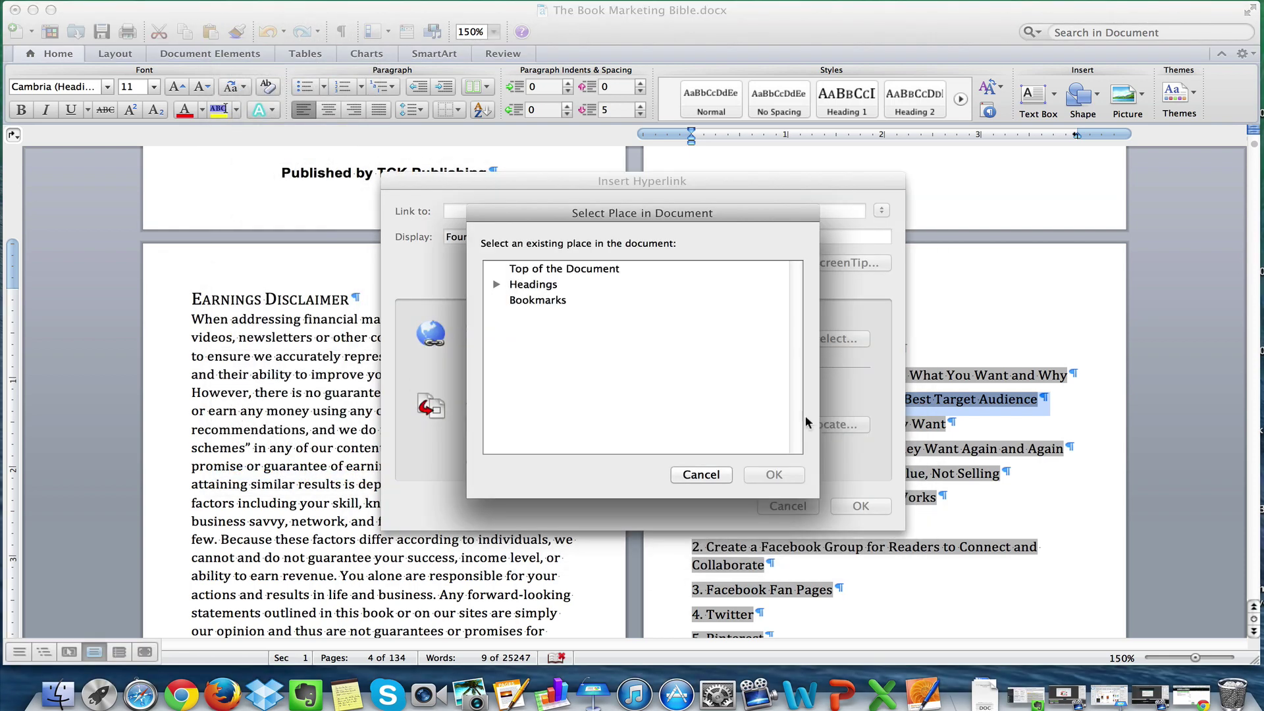
{"action": "left_click", "coordinate": [513, 287]}
{"action": "left_click", "coordinate": [496, 284]}
{"action": "scroll", "coordinate": [564, 364], "scroll_direction": "down", "scroll_amount": 3}
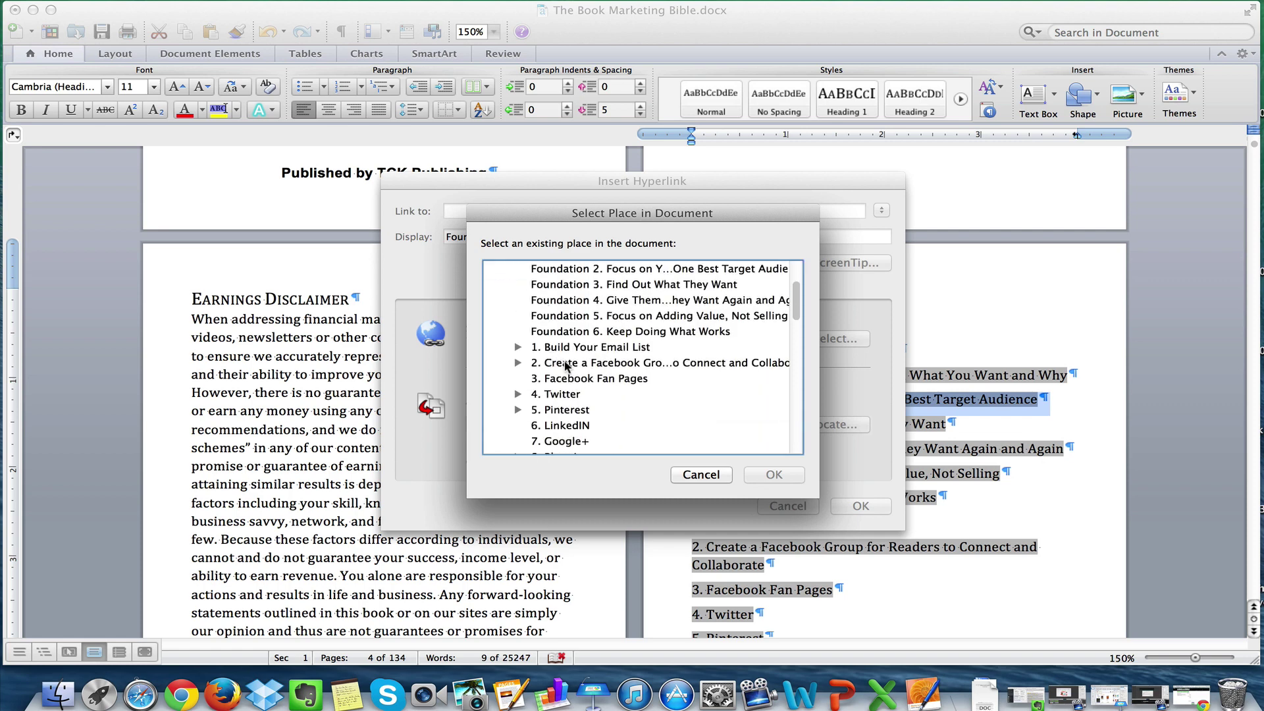
{"action": "scroll", "coordinate": [573, 349], "scroll_direction": "up", "scroll_amount": 1}
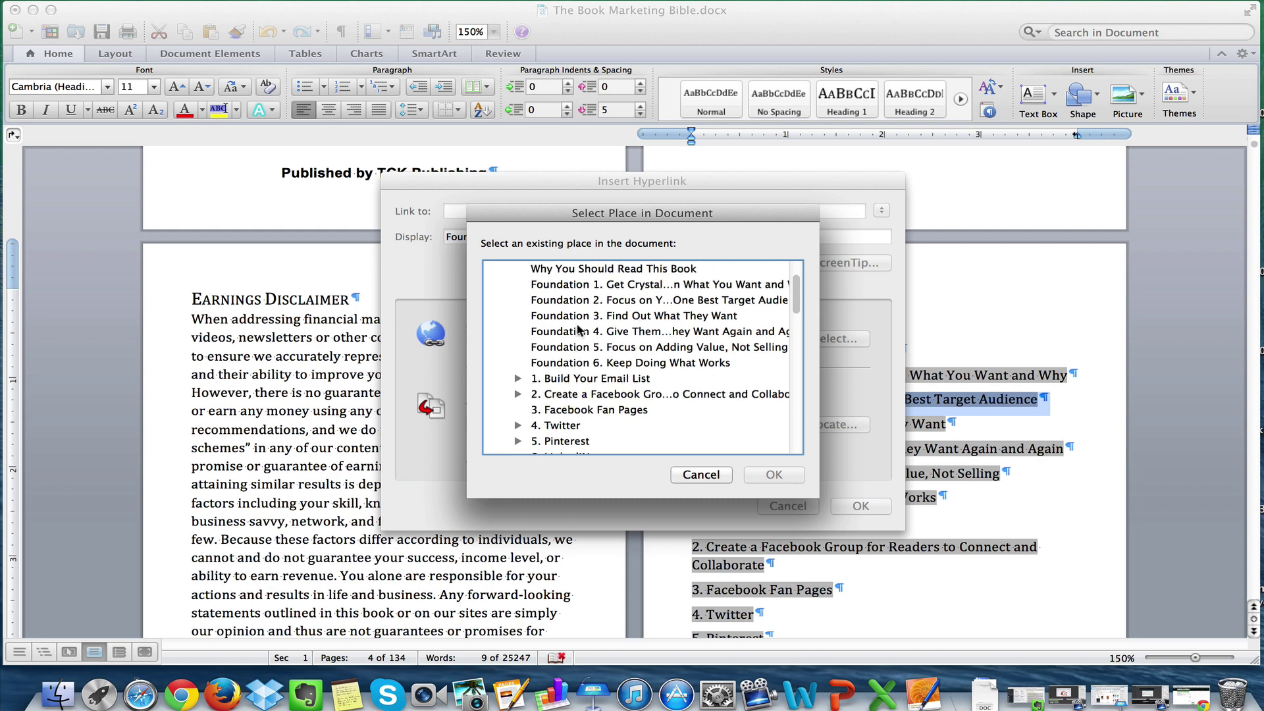
{"action": "left_click", "coordinate": [584, 301]}
{"action": "left_click", "coordinate": [774, 475]}
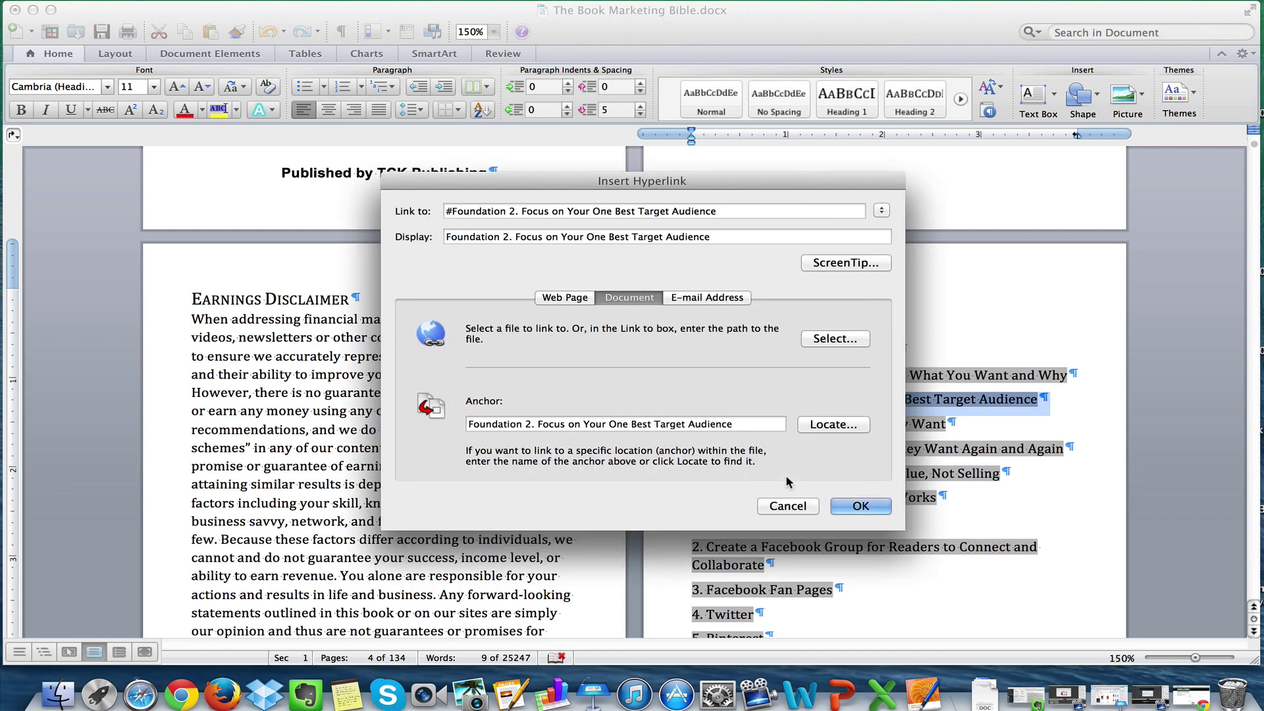
{"action": "left_click", "coordinate": [858, 513]}
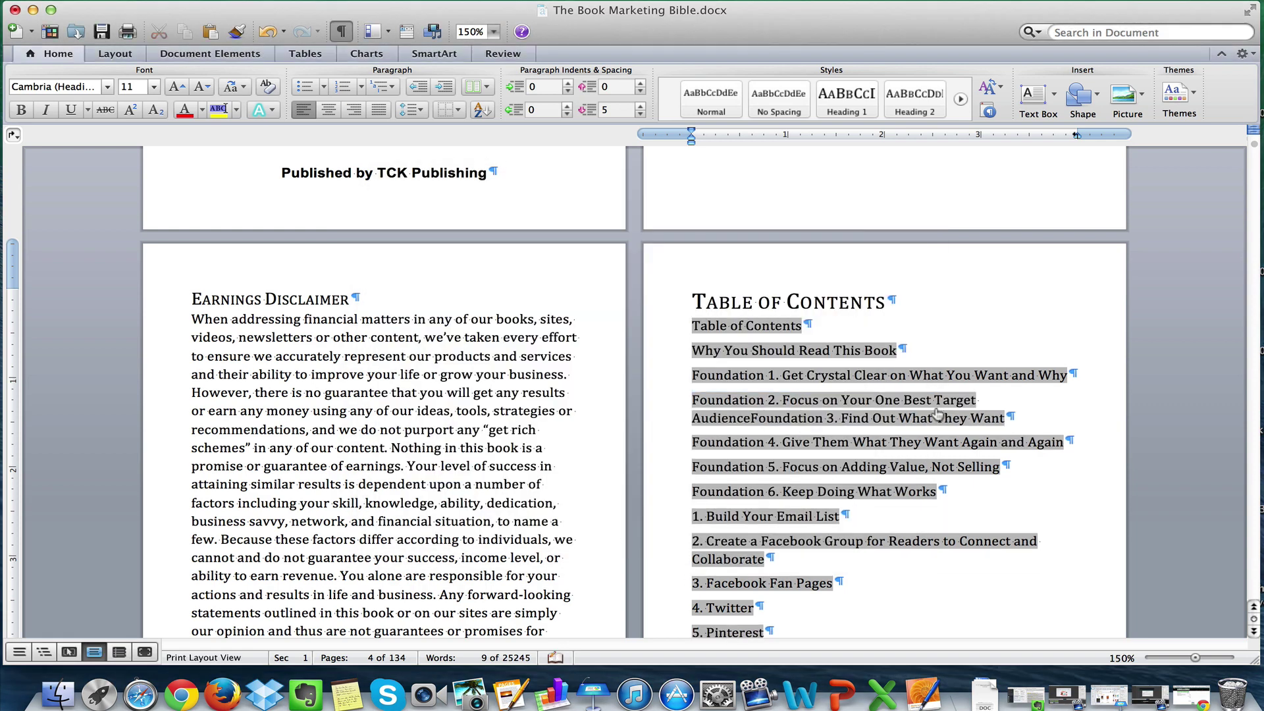
Restore the line break after the Foundation 2 table of contents entry, and test its link to the chapter heading.
{"action": "left_click", "coordinate": [797, 405]}
{"action": "left_click_drag", "start_coordinate": [687, 245], "coordinate": [879, 500]}
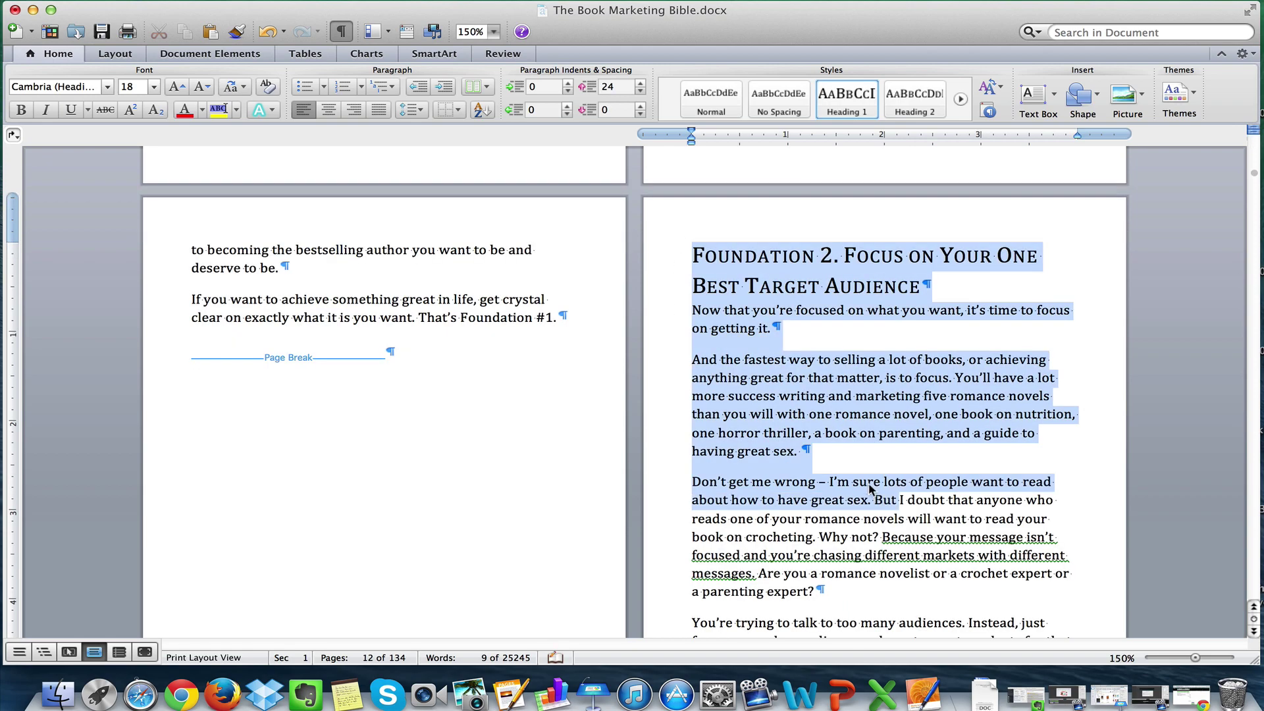
{"action": "scroll", "coordinate": [855, 482], "scroll_direction": "up", "scroll_amount": 20}
{"action": "scroll", "coordinate": [855, 482], "scroll_direction": "up", "scroll_amount": 20}
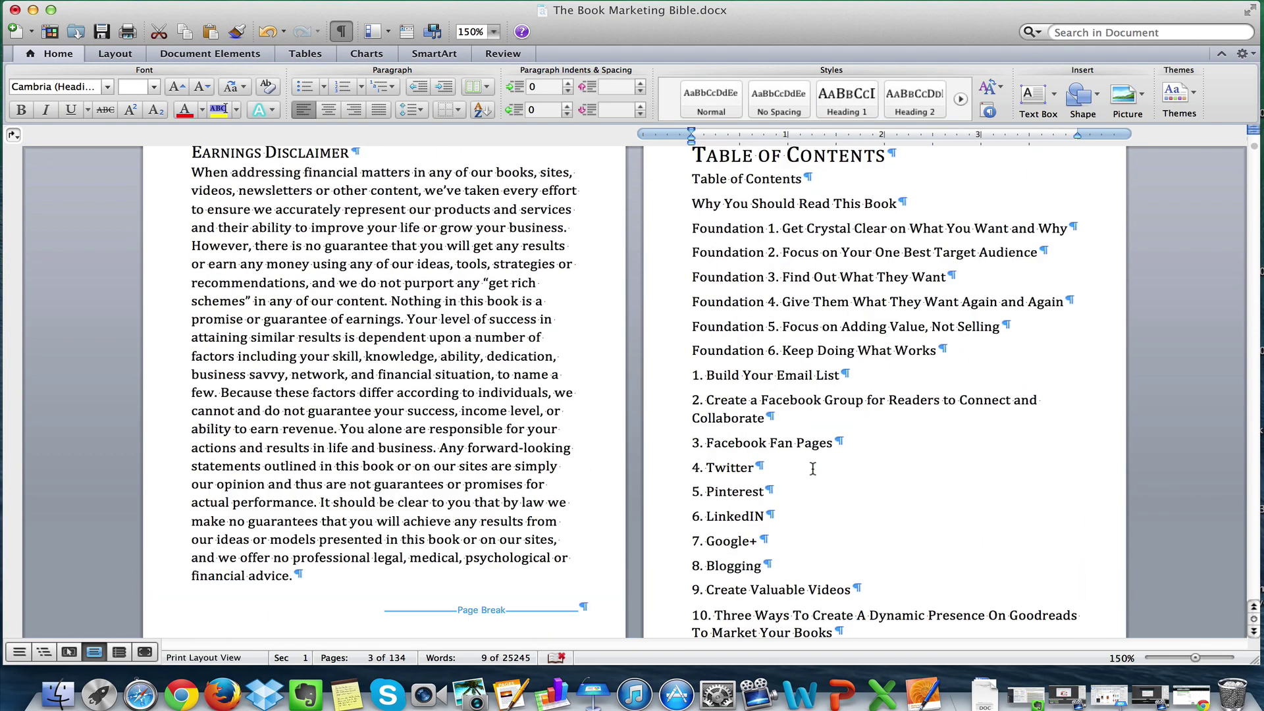
Look through the table of contents entries and examine the page break ending the "Why You Should Read This Book" chapter.
{"action": "left_click_drag", "start_coordinate": [648, 244], "coordinate": [756, 491]}
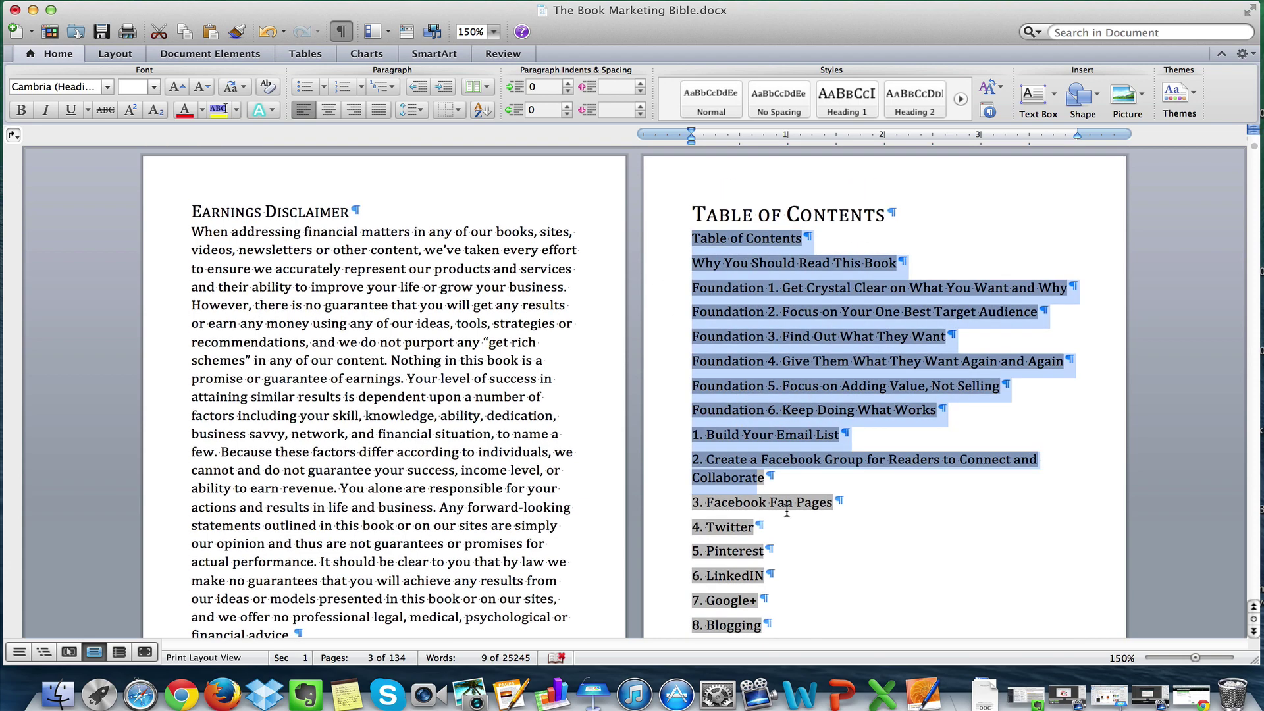
{"action": "scroll", "coordinate": [757, 487], "scroll_direction": "down", "scroll_amount": 10}
{"action": "scroll", "coordinate": [757, 467], "scroll_direction": "down", "scroll_amount": 10}
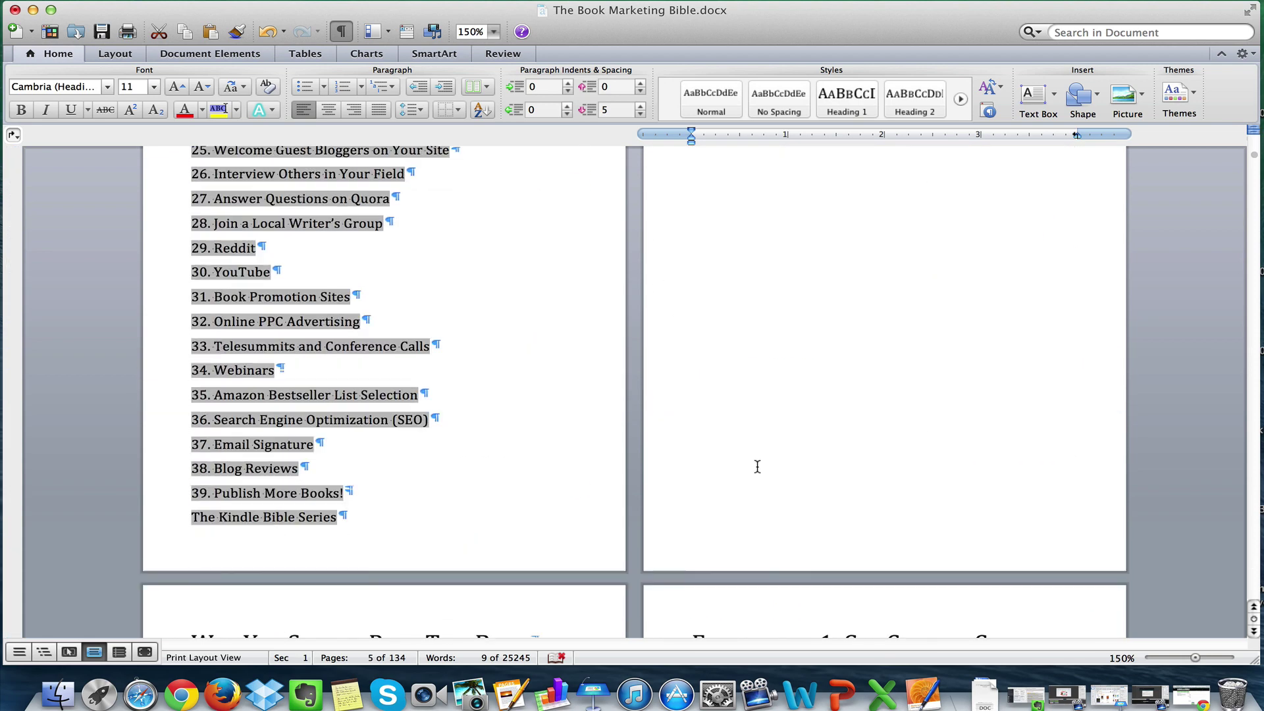
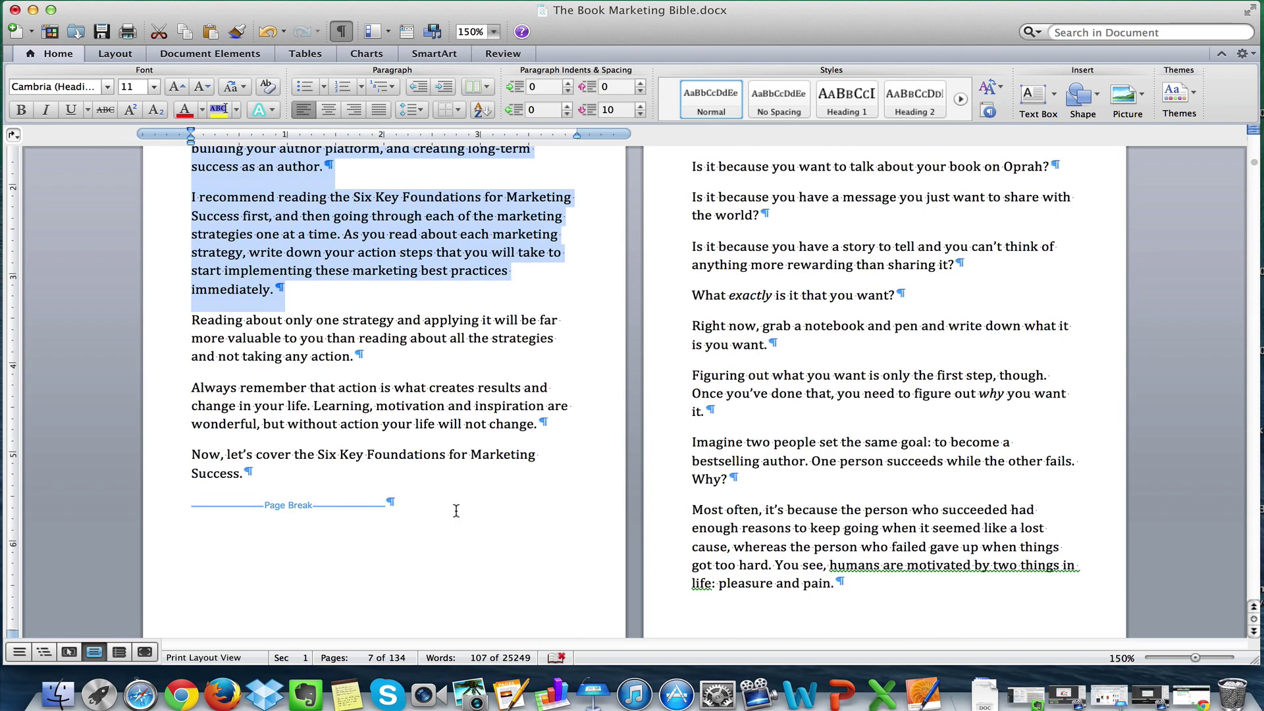
{"action": "left_click", "coordinate": [437, 516]}
{"action": "left_click", "coordinate": [172, 517]}
{"action": "scroll", "coordinate": [558, 491], "scroll_direction": "up", "scroll_amount": 6}
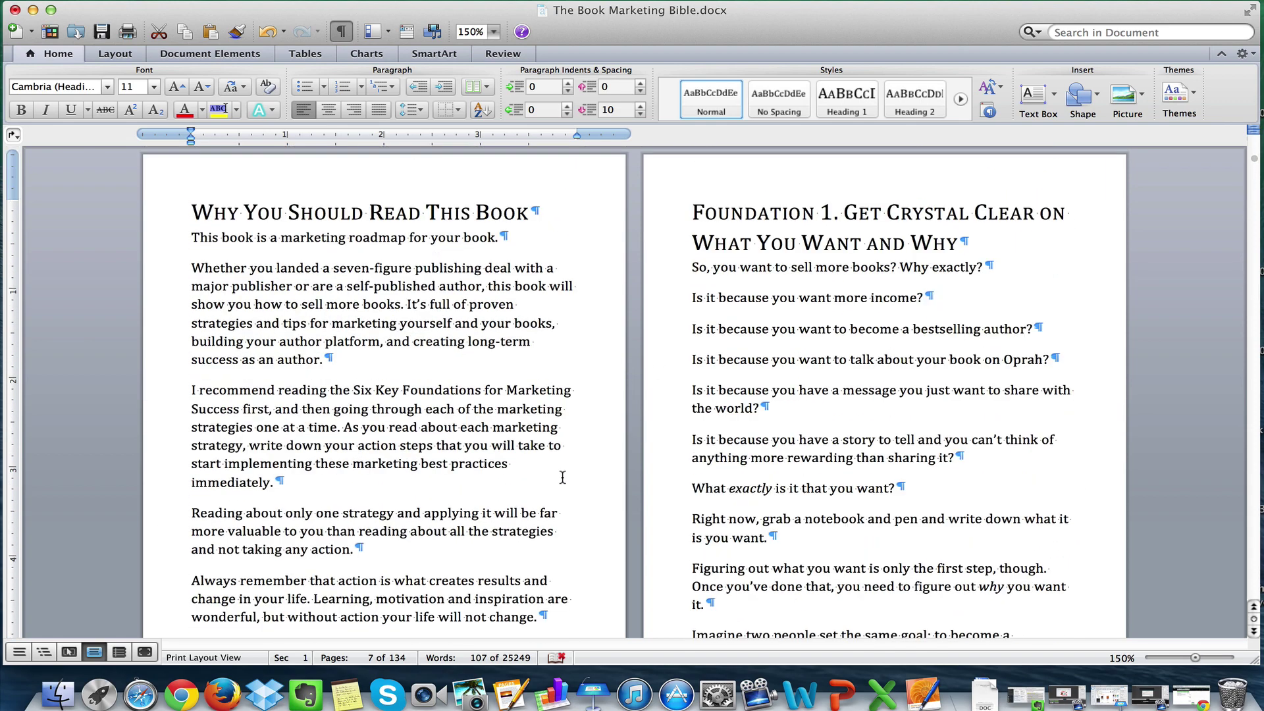
{"action": "scroll", "coordinate": [563, 473], "scroll_direction": "down", "scroll_amount": 4}
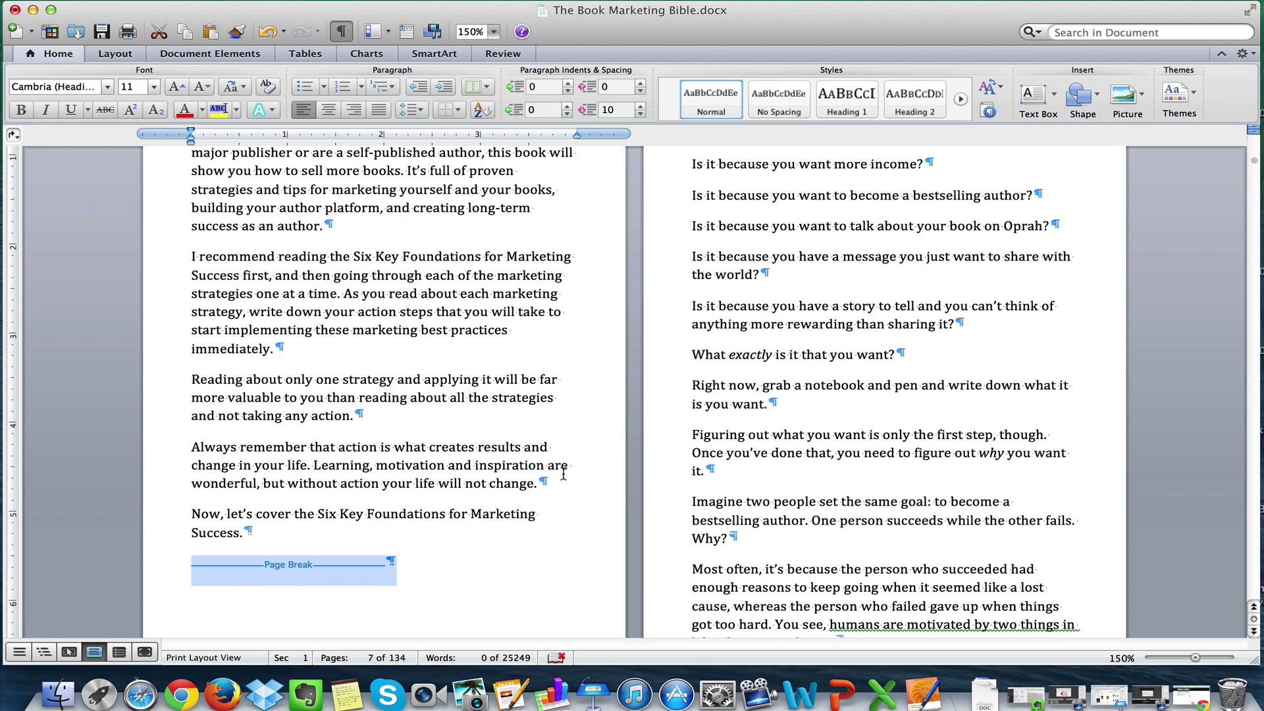
{"action": "left_click", "coordinate": [539, 538]}
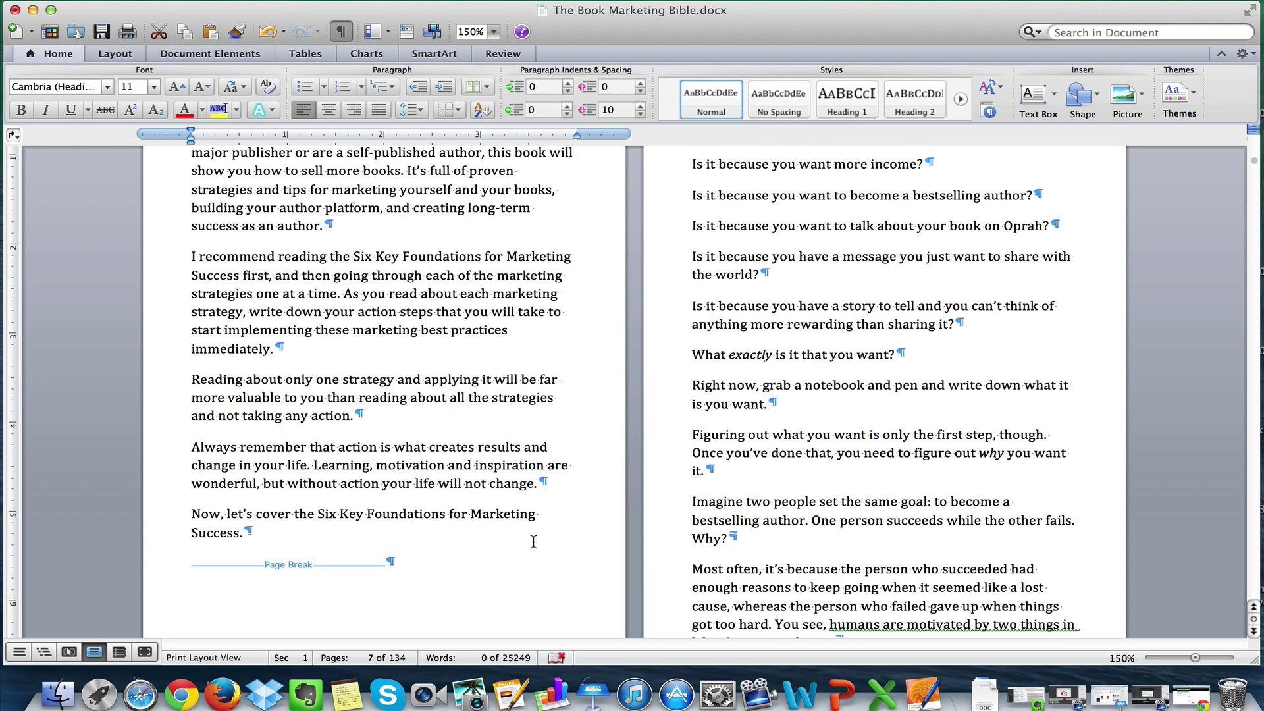
{"action": "left_click", "coordinate": [213, 565]}
{"action": "left_click", "coordinate": [274, 541]}
Return to the table of contents and switch the nonprinting characters off and on to compare both views.
{"action": "scroll", "coordinate": [302, 509], "scroll_direction": "up", "scroll_amount": 15}
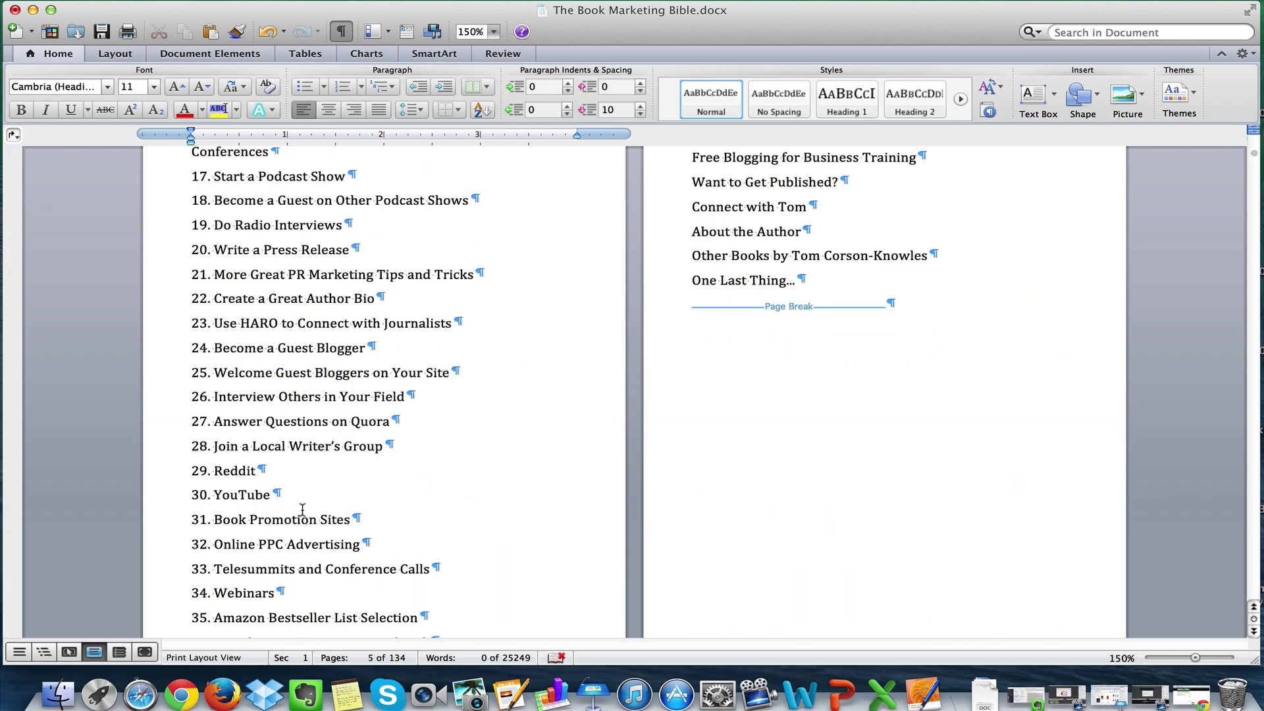
{"action": "scroll", "coordinate": [343, 504], "scroll_direction": "up", "scroll_amount": 5}
{"action": "scroll", "coordinate": [428, 483], "scroll_direction": "down", "scroll_amount": 5}
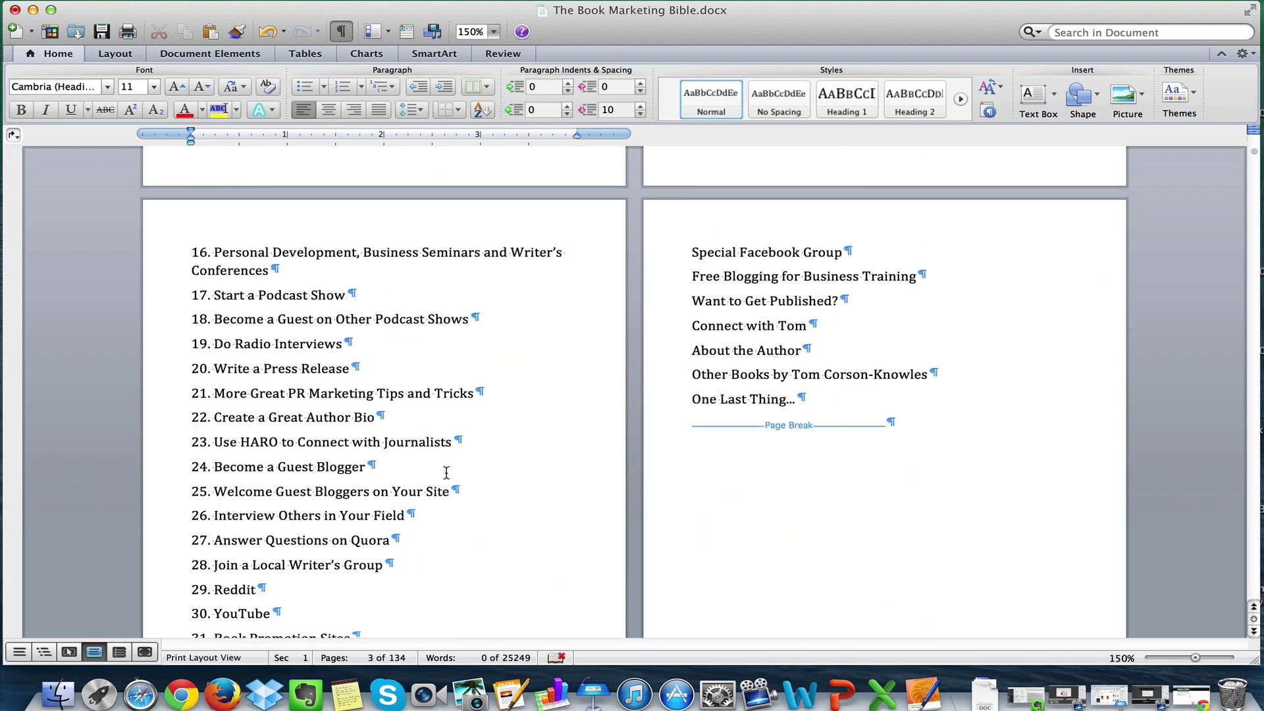
{"action": "scroll", "coordinate": [446, 473], "scroll_direction": "up", "scroll_amount": 15}
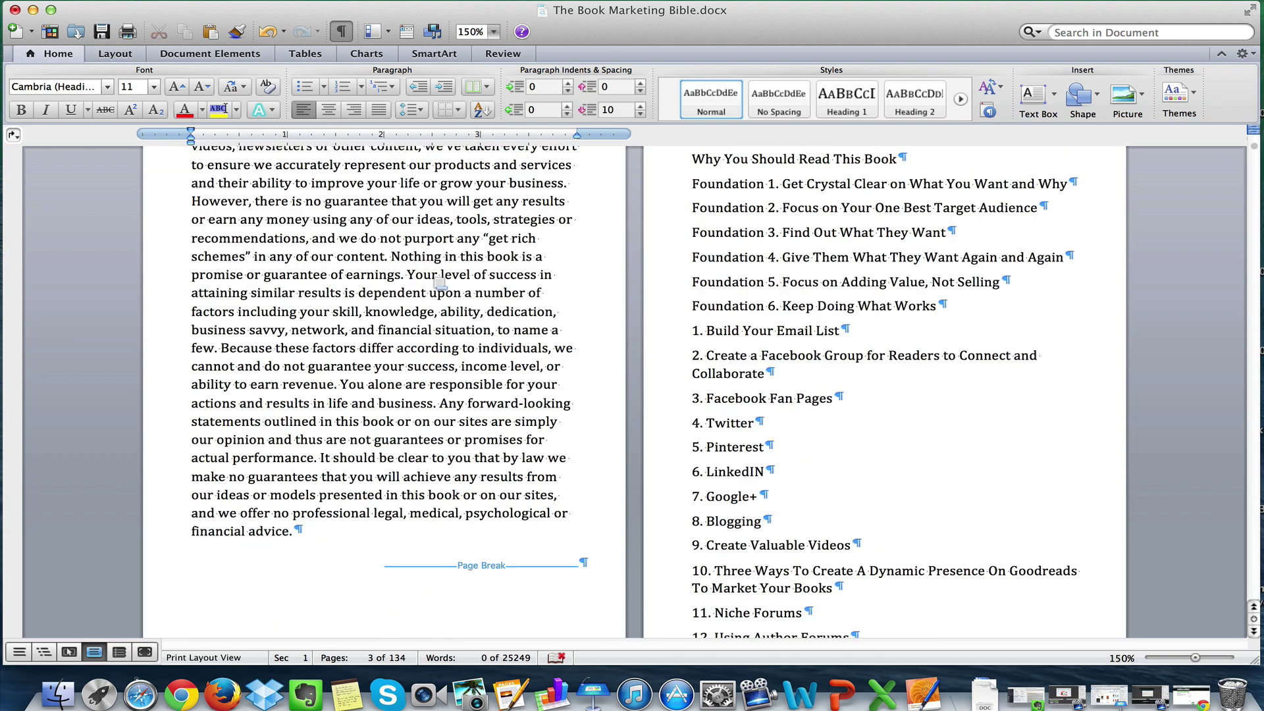
{"action": "left_click", "coordinate": [340, 31]}
{"action": "left_click", "coordinate": [340, 32]}
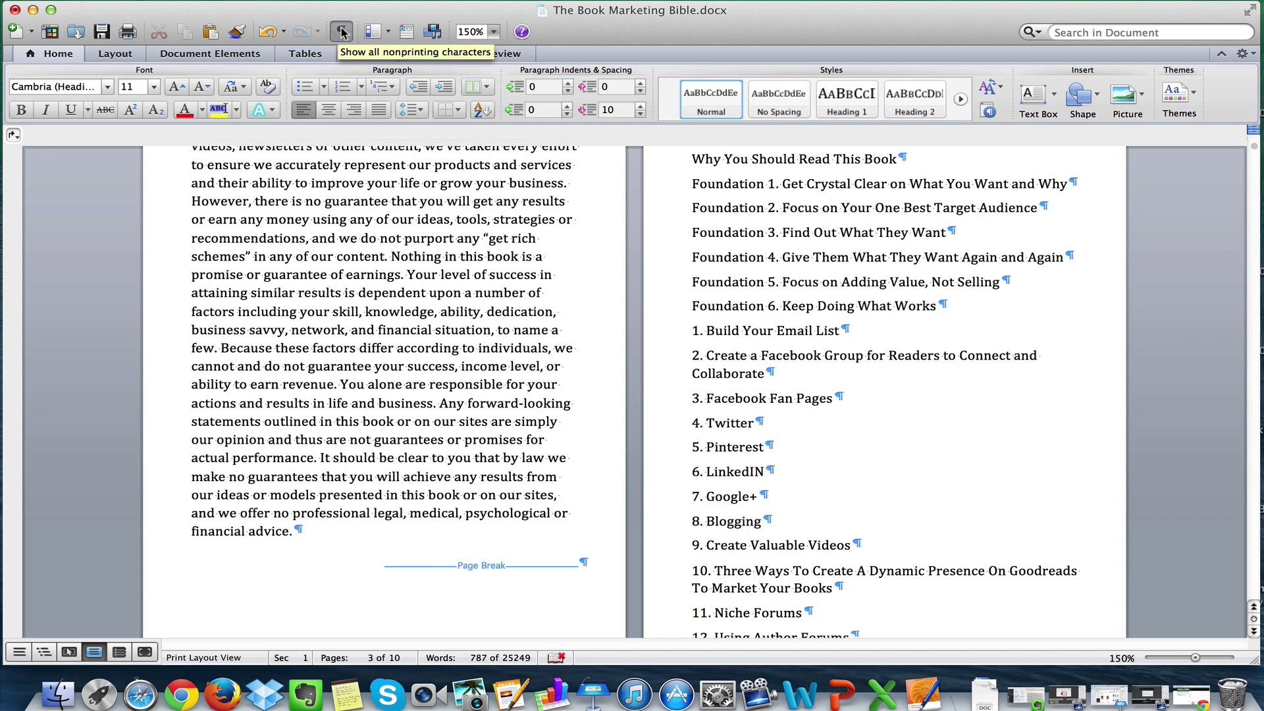
{"action": "left_click", "coordinate": [341, 32]}
{"action": "left_click", "coordinate": [341, 32]}
{"action": "left_click", "coordinate": [342, 32]}
{"action": "left_click", "coordinate": [342, 32]}
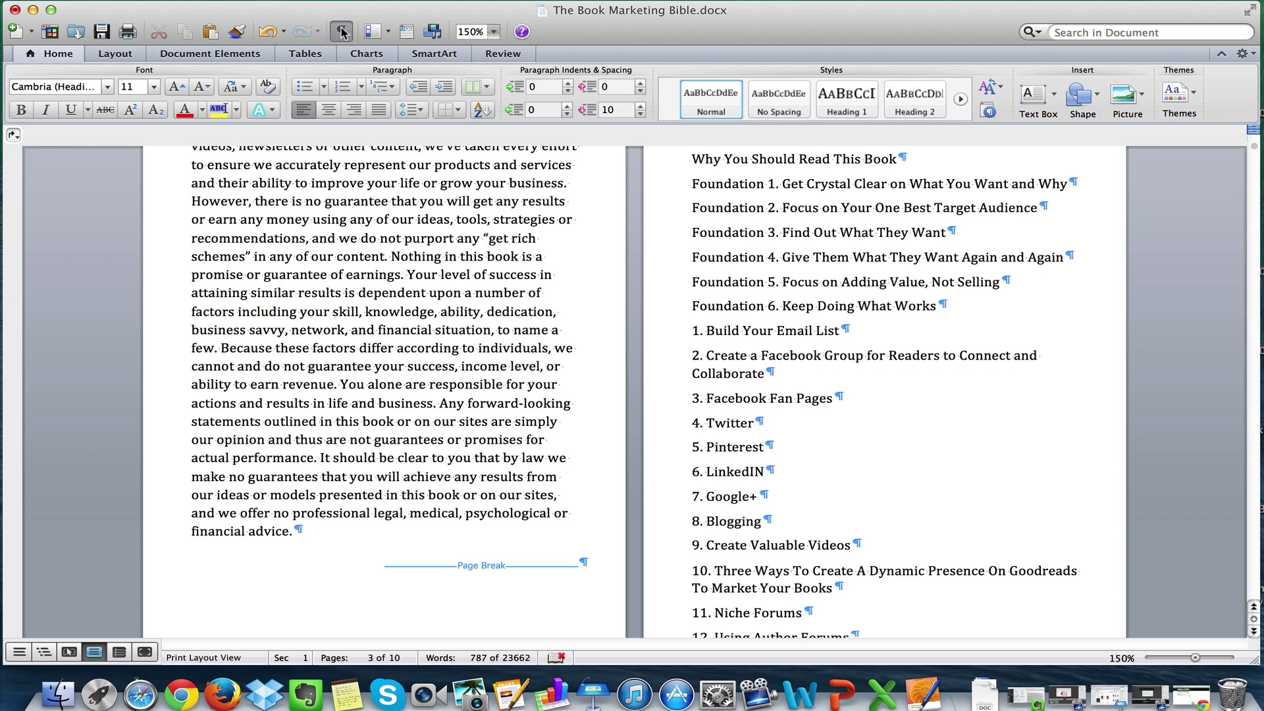
Try an extra line break after the "4. Twitter" entry in the table of contents and remove it again.
{"action": "left_click", "coordinate": [762, 418]}
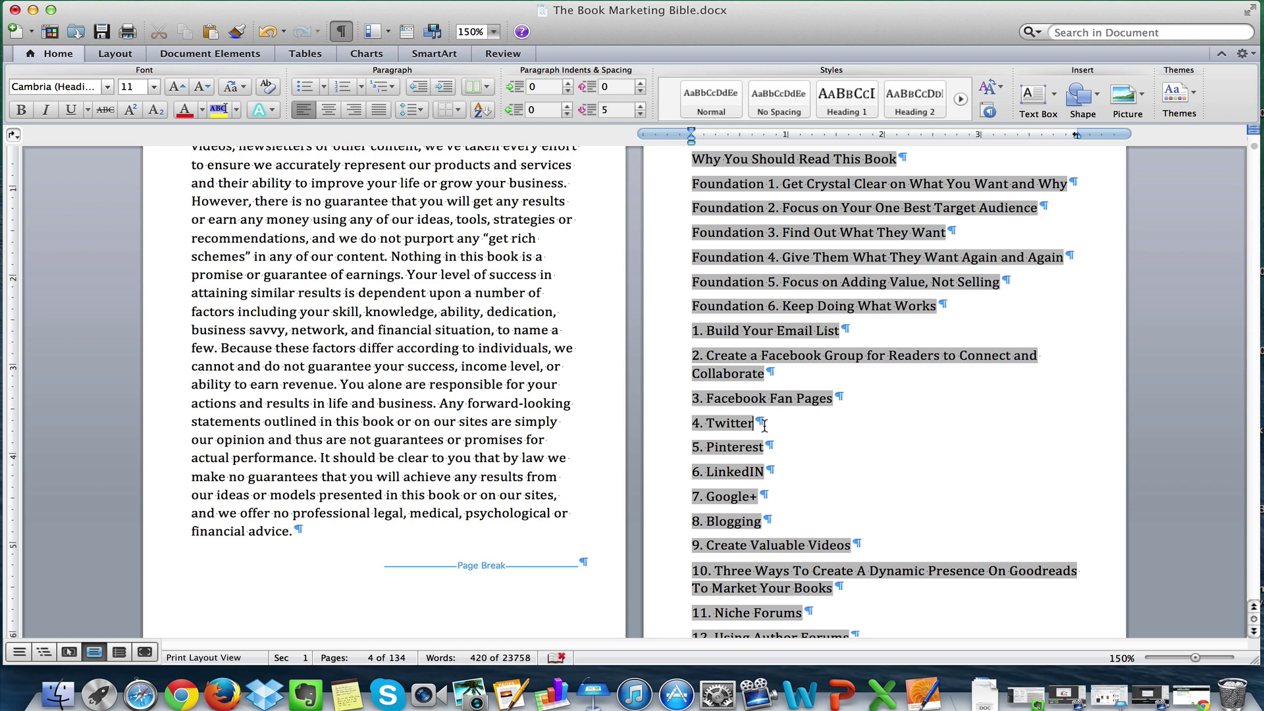
{"action": "key", "text": "Return"}
{"action": "key", "text": "BackSpace"}
{"action": "key", "text": "Return"}
{"action": "key", "text": "BackSpace"}
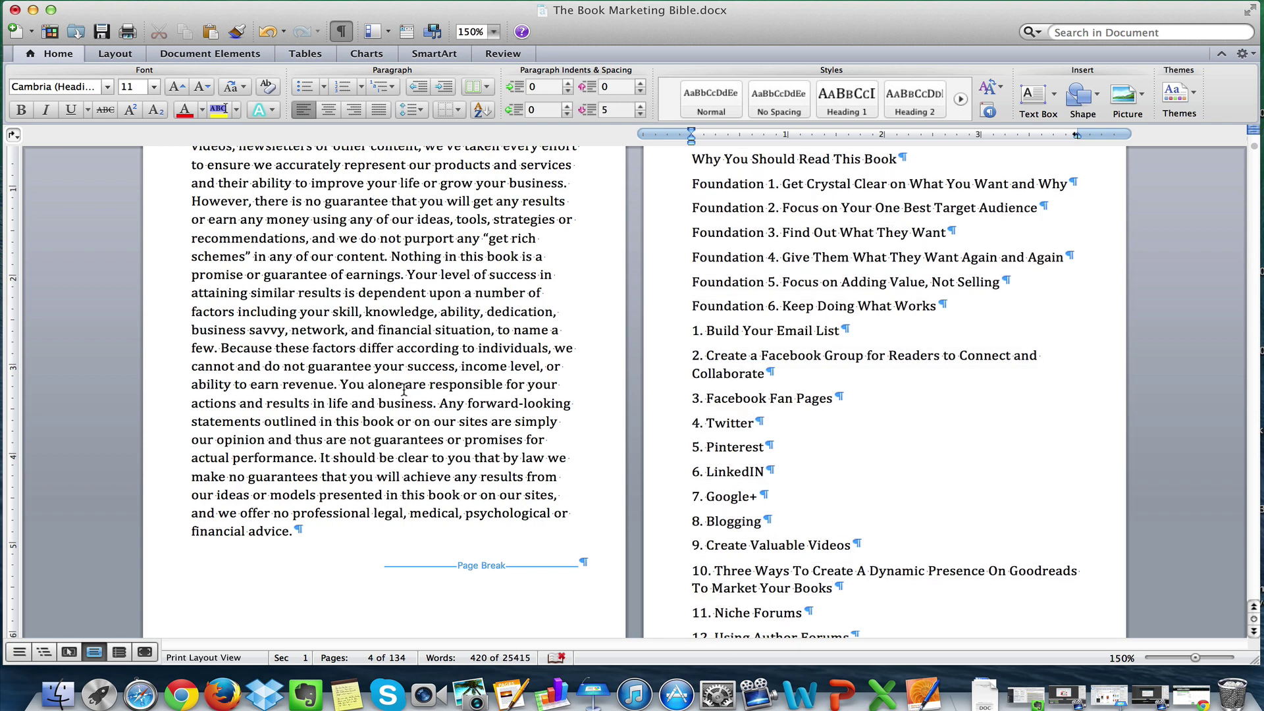
Insert a run of extra spaces after "You alone" in the Earnings Disclaimer and delete them again.
{"action": "left_click", "coordinate": [403, 387]}
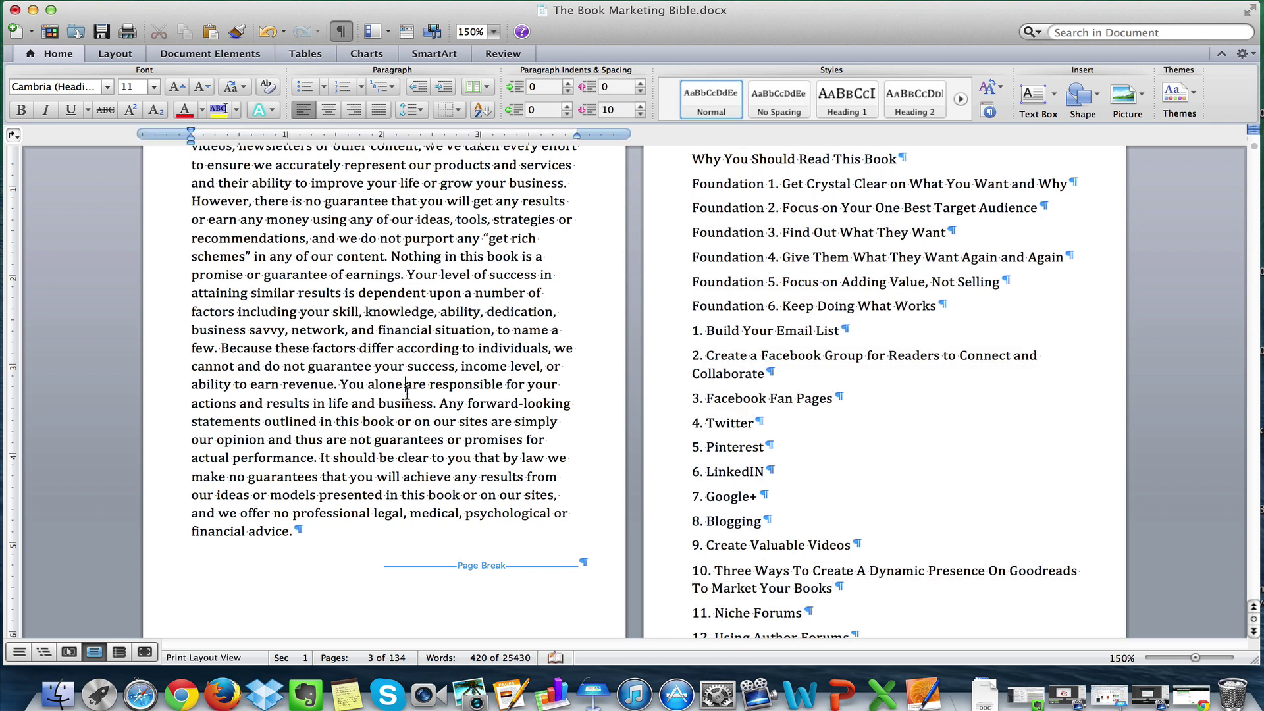
{"action": "key", "text": "shift+Right"}
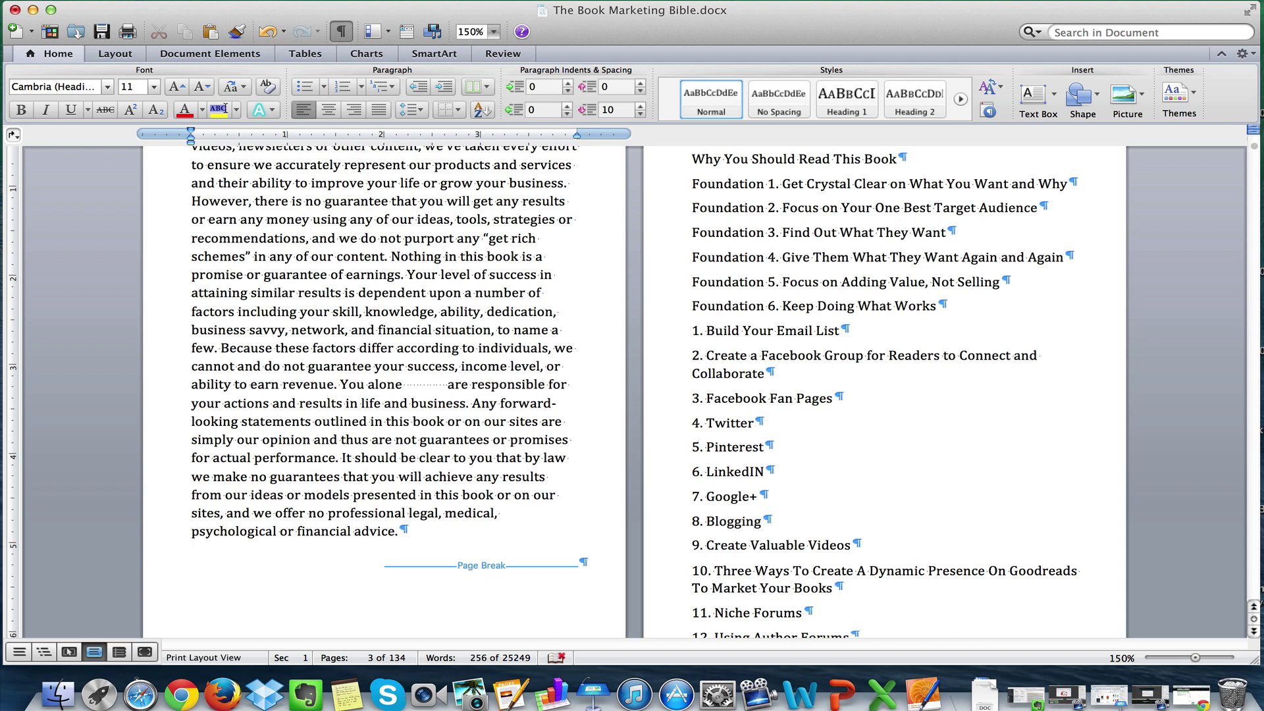
{"action": "left_click_drag", "start_coordinate": [451, 385], "coordinate": [405, 385]}
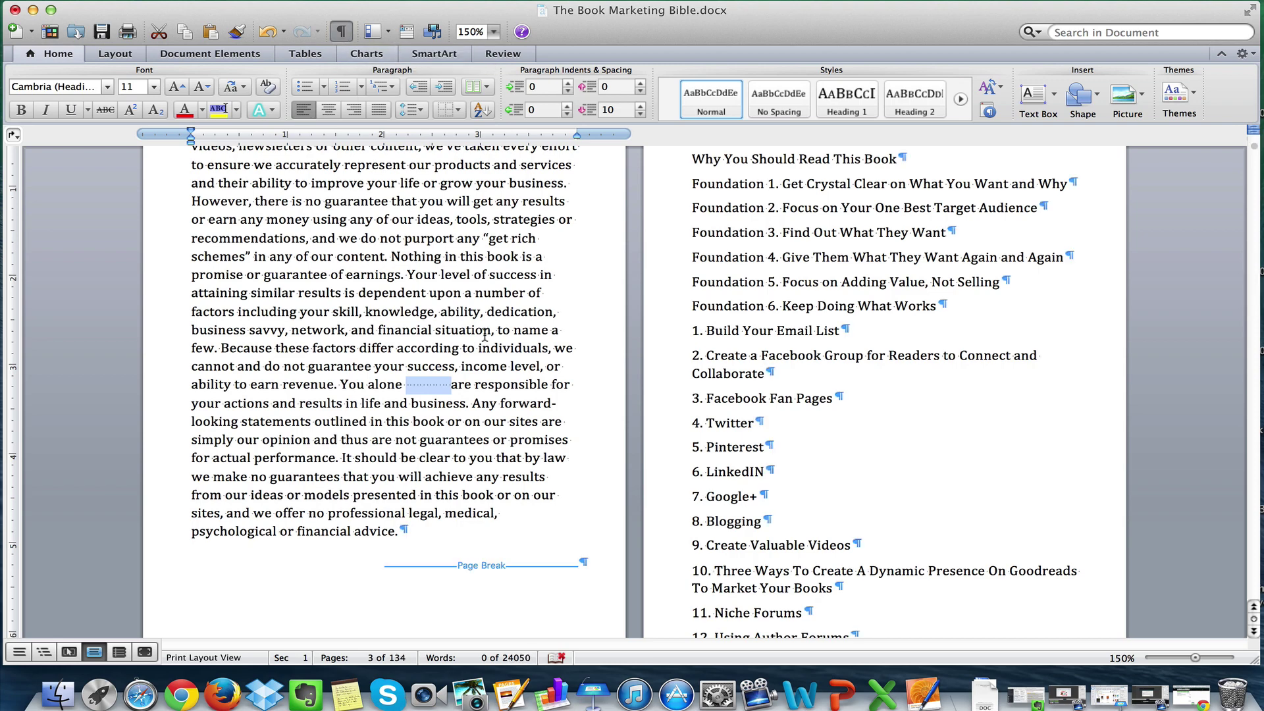
{"action": "key", "text": "Delete"}
Insert two empty paragraphs at the end of the Earnings Disclaimer and delete them again.
{"action": "left_click", "coordinate": [845, 456]}
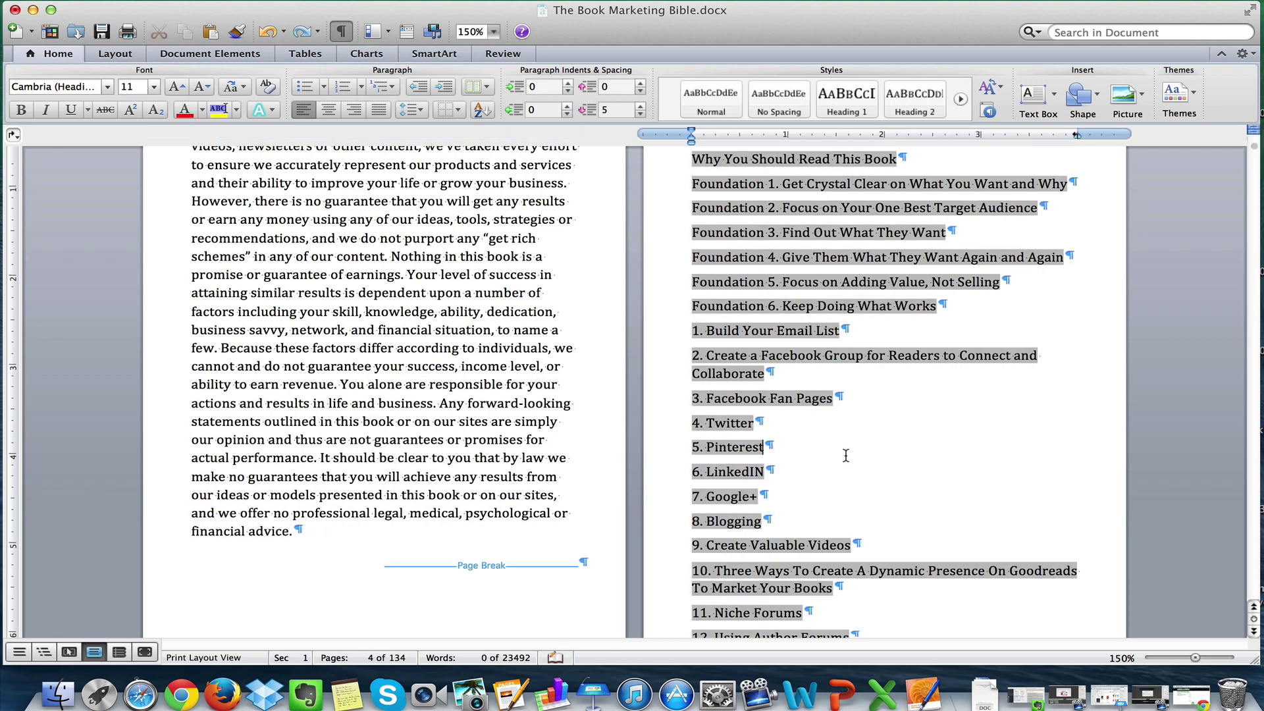
{"action": "scroll", "coordinate": [488, 447], "scroll_direction": "down", "scroll_amount": 3}
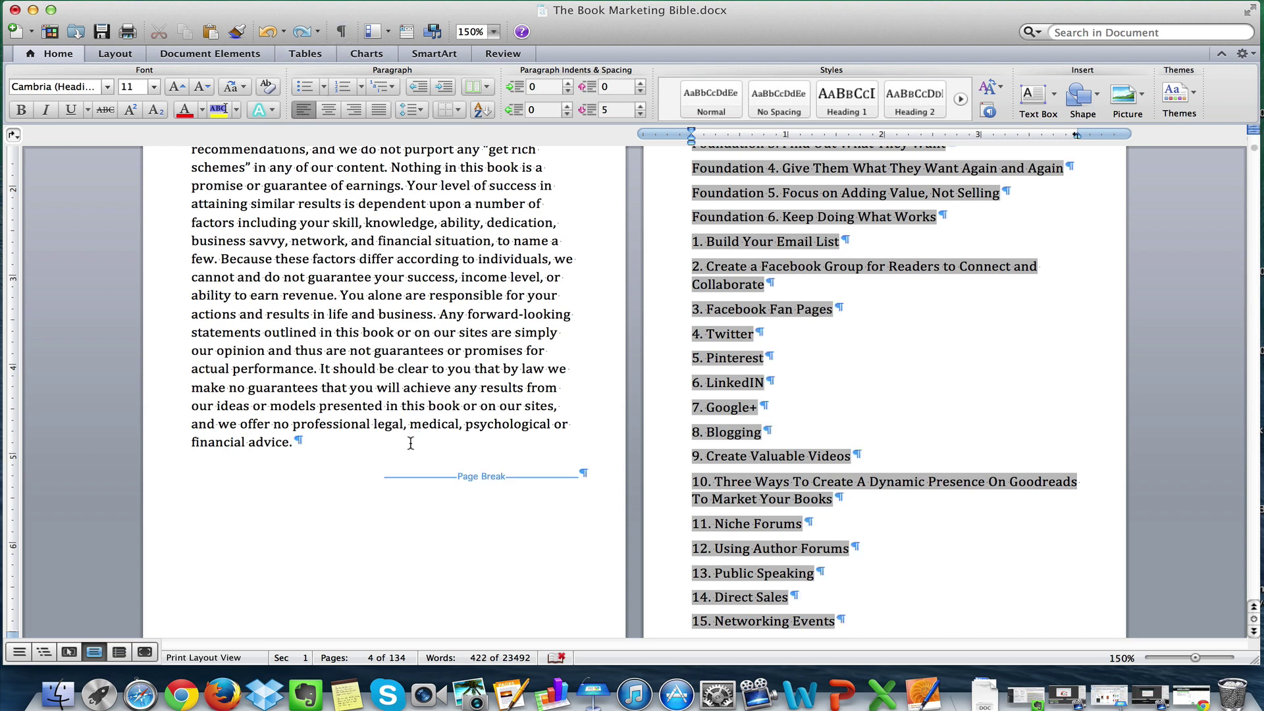
{"action": "left_click", "coordinate": [399, 461]}
{"action": "key", "text": "Return"}
{"action": "key", "text": "Return"}
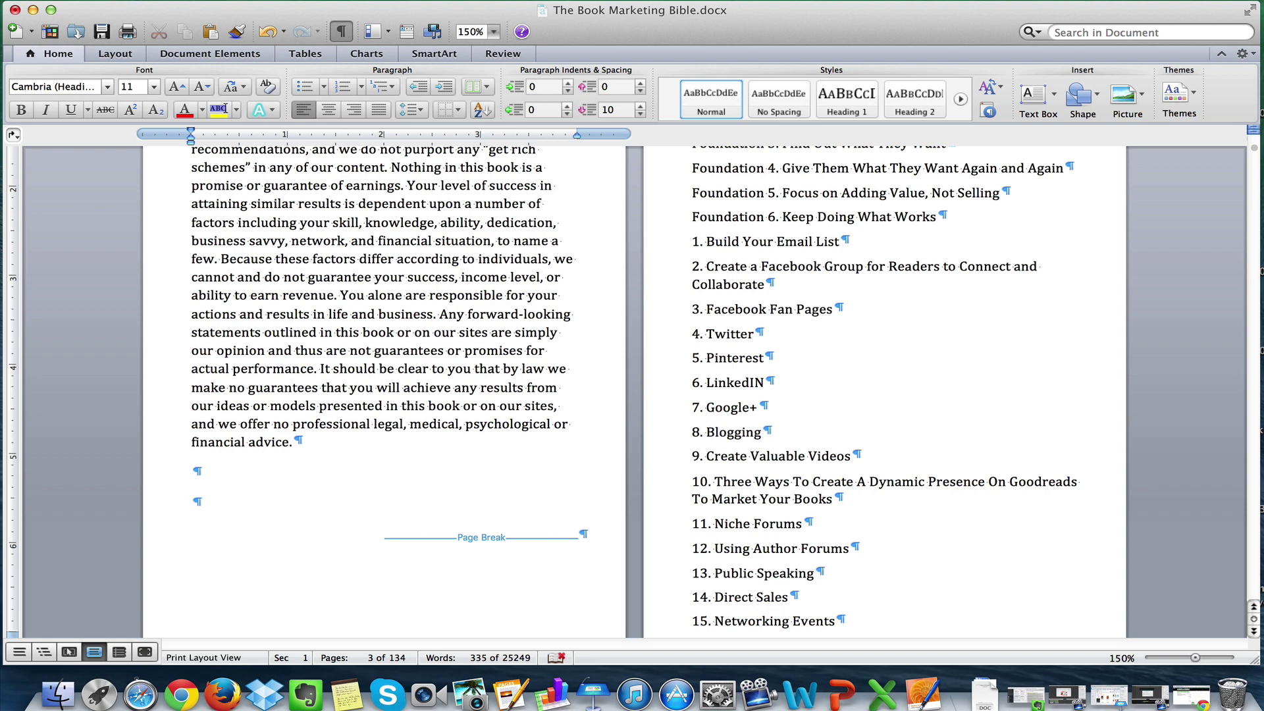
{"action": "key", "text": "BackSpace"}
{"action": "key", "text": "BackSpace"}
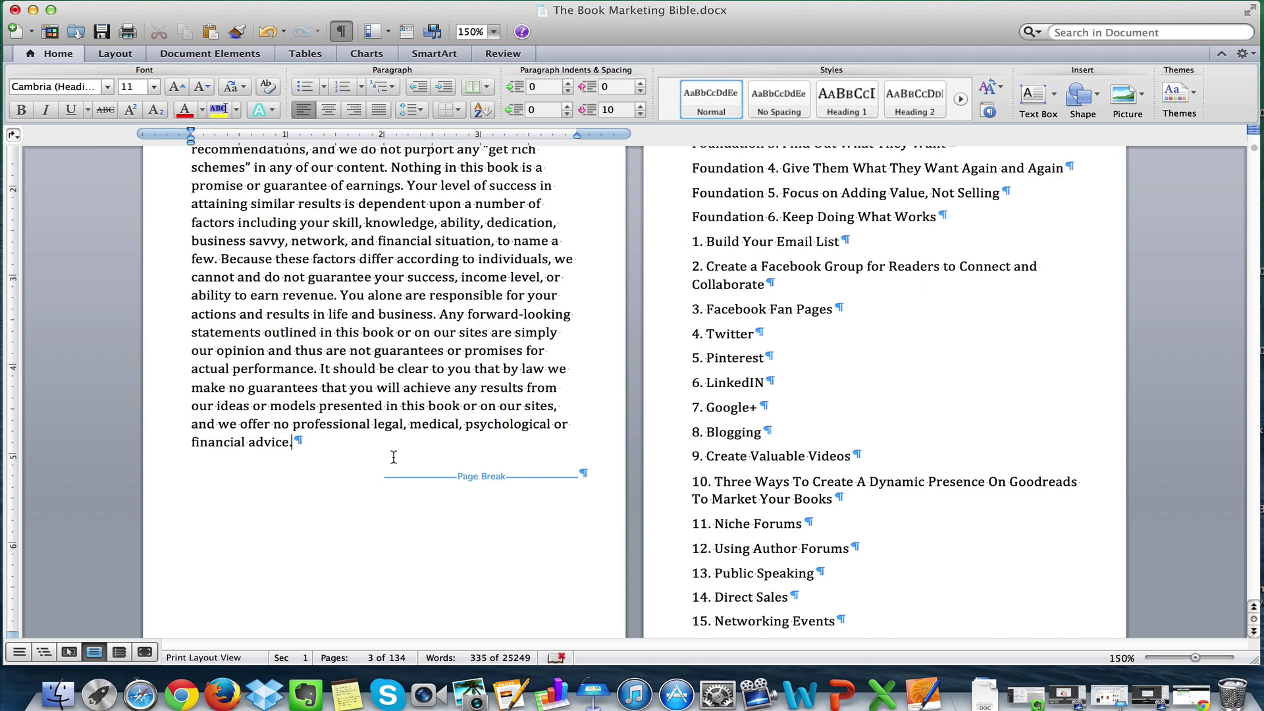
Examine the page break after the Earnings Disclaimer and look through the pages up to the first chapters.
{"action": "left_click_drag", "start_coordinate": [361, 475], "coordinate": [582, 479]}
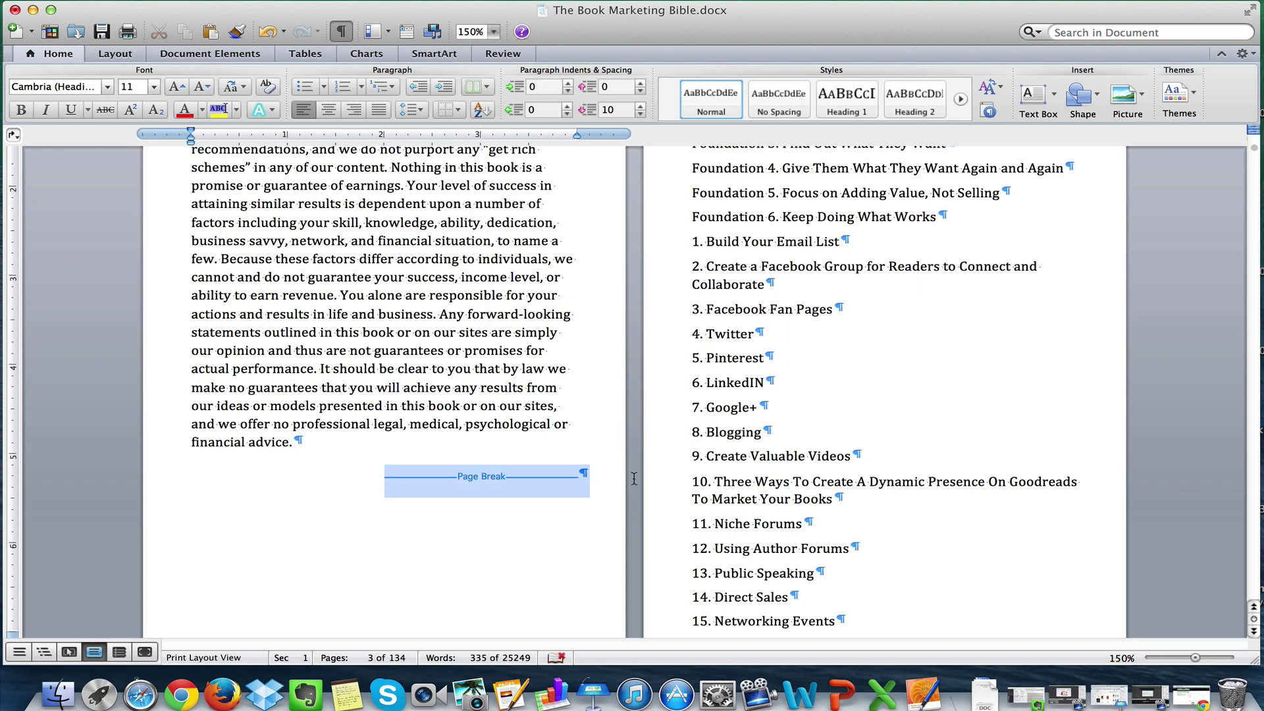
{"action": "scroll", "coordinate": [579, 475], "scroll_direction": "down", "scroll_amount": 20}
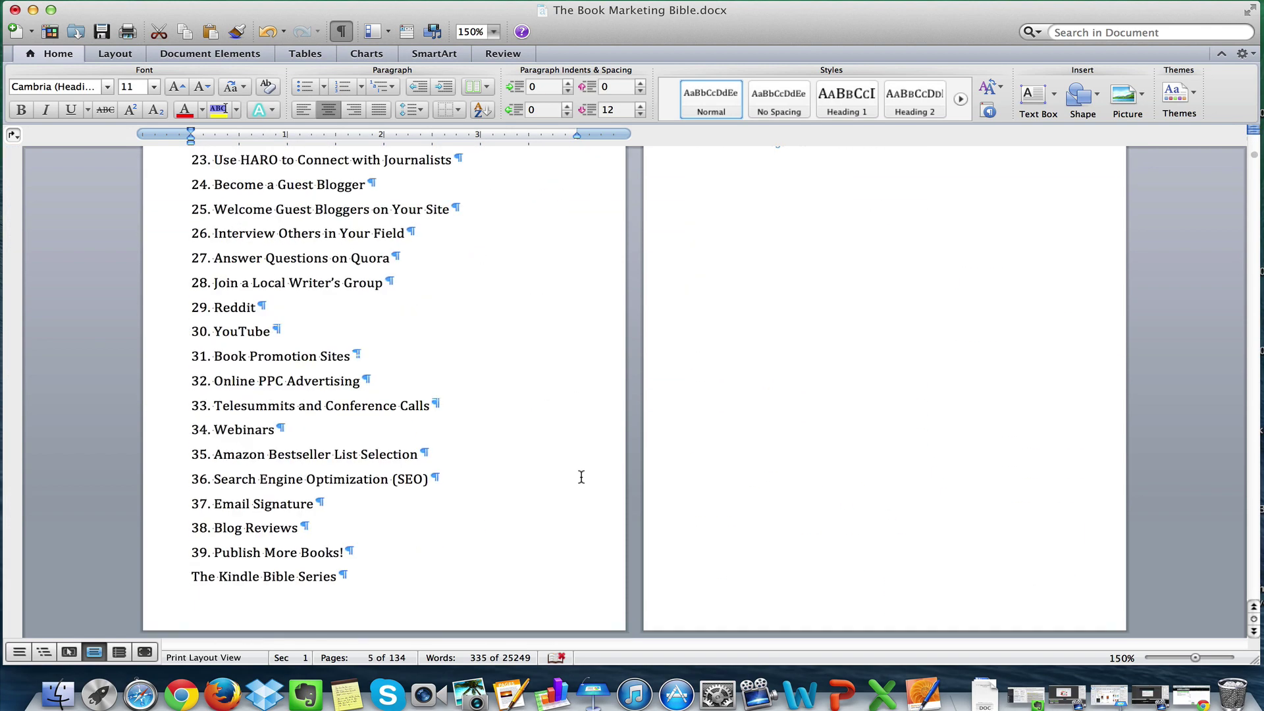
{"action": "scroll", "coordinate": [581, 475], "scroll_direction": "down", "scroll_amount": 15}
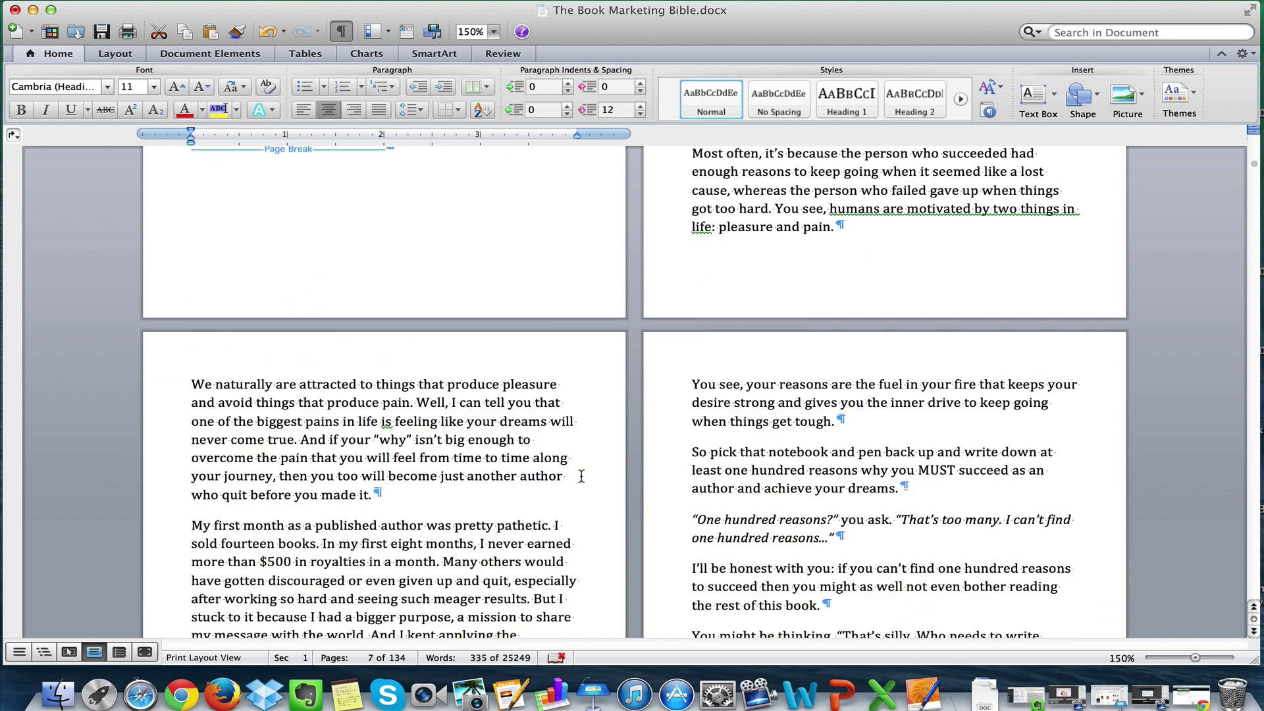
{"action": "scroll", "coordinate": [575, 474], "scroll_direction": "up", "scroll_amount": 10}
{"action": "scroll", "coordinate": [575, 475], "scroll_direction": "up", "scroll_amount": 5}
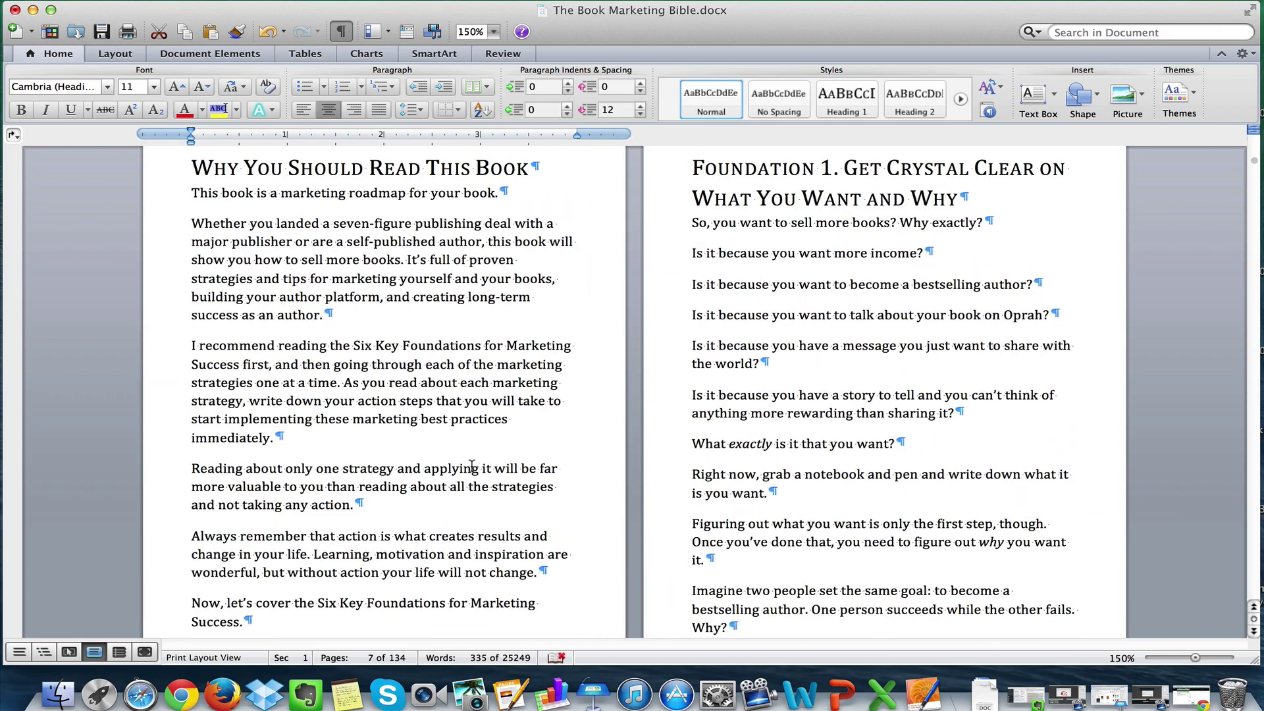
Give the first paragraph under "Why You Should Read This Book" a first-line indent of 0.38".
{"action": "scroll", "coordinate": [433, 451], "scroll_direction": "up", "scroll_amount": 1}
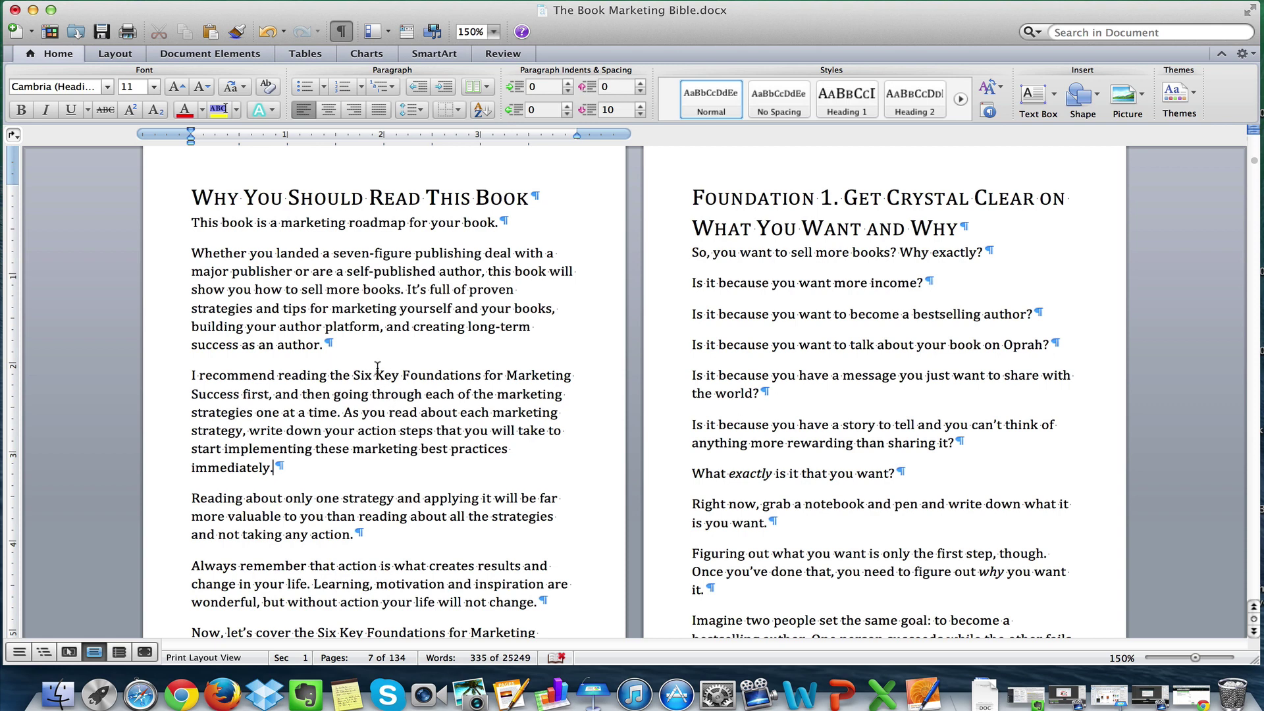
{"action": "scroll", "coordinate": [377, 366], "scroll_direction": "up", "scroll_amount": 1}
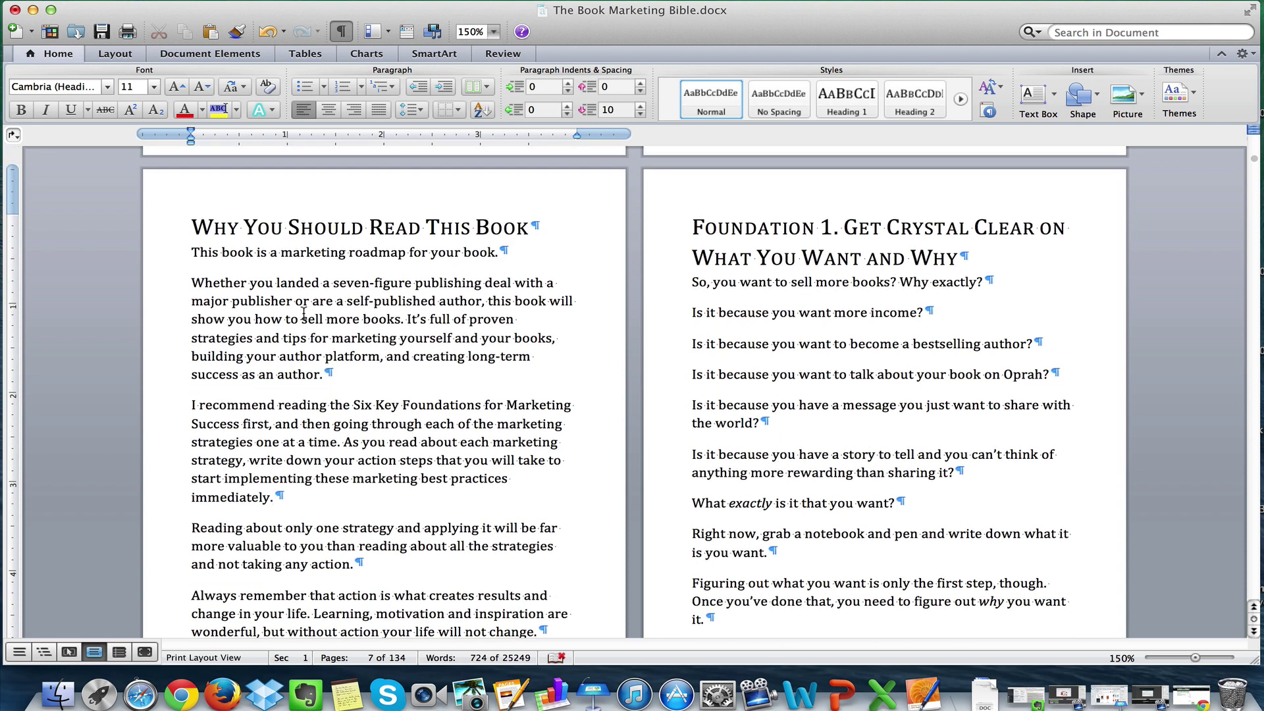
{"action": "left_click_drag", "start_coordinate": [196, 258], "coordinate": [372, 371]}
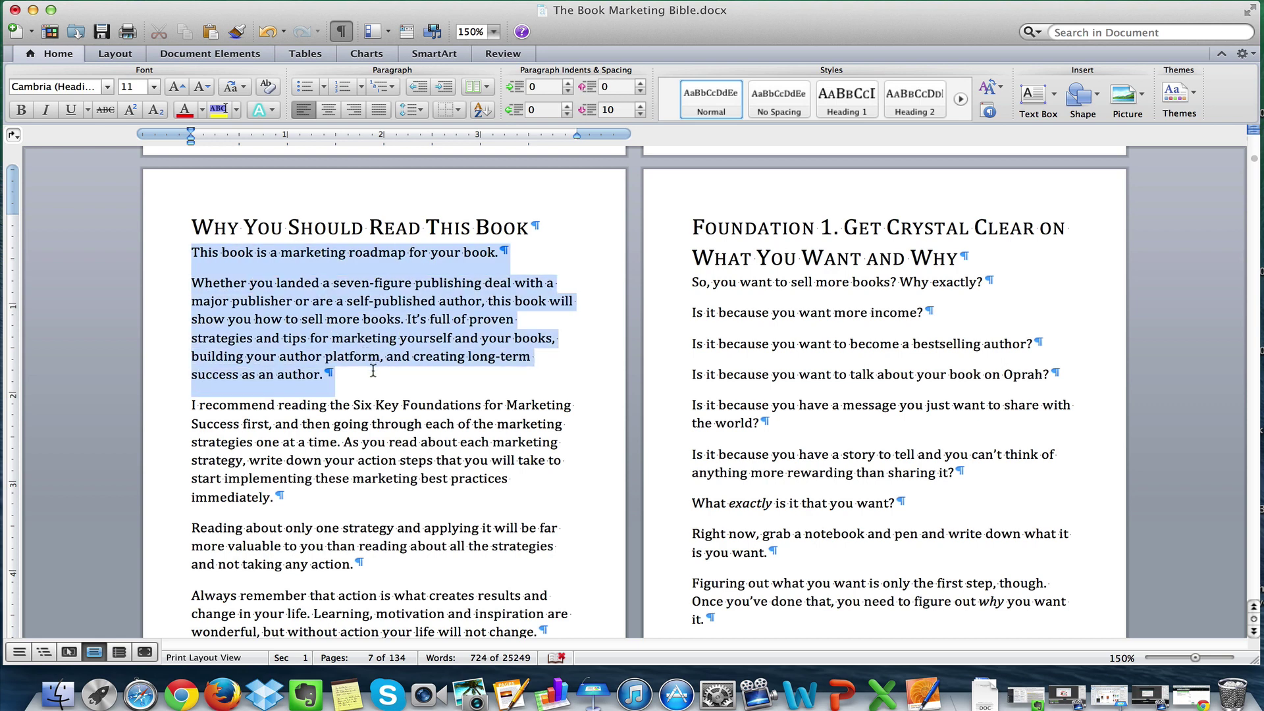
{"action": "left_click", "coordinate": [334, 356]}
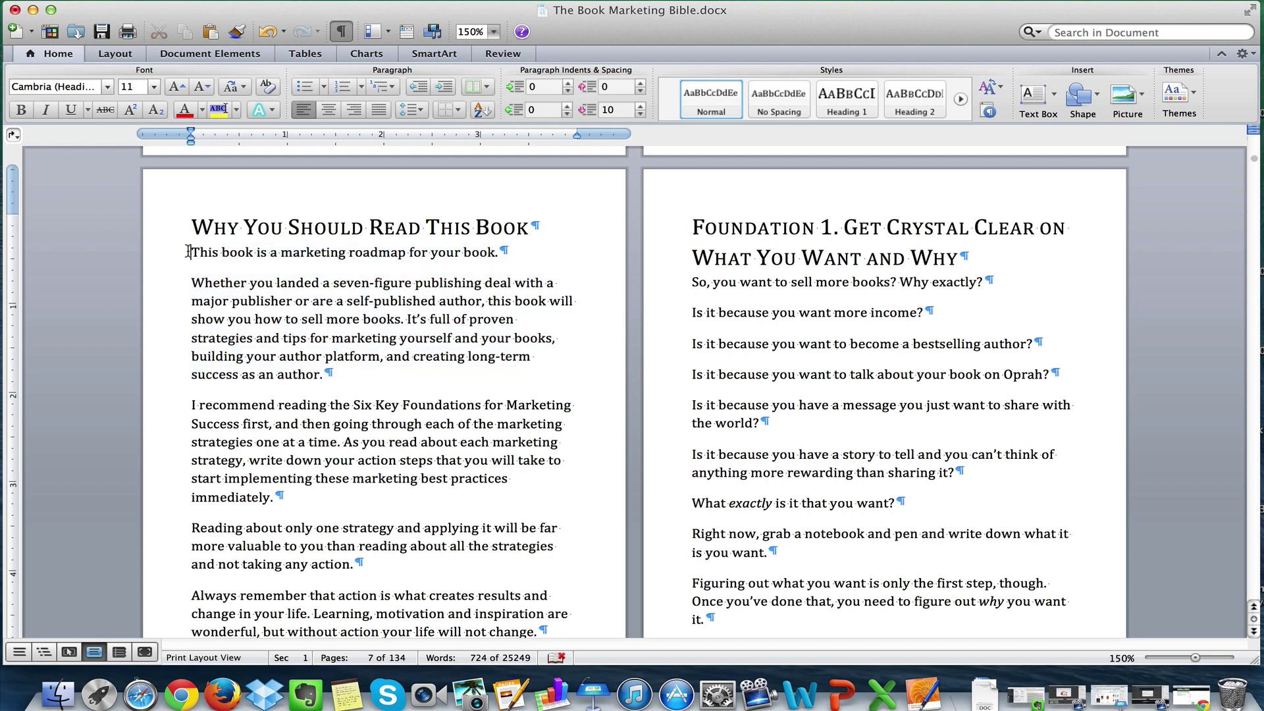
{"action": "left_click_drag", "start_coordinate": [189, 252], "coordinate": [507, 264]}
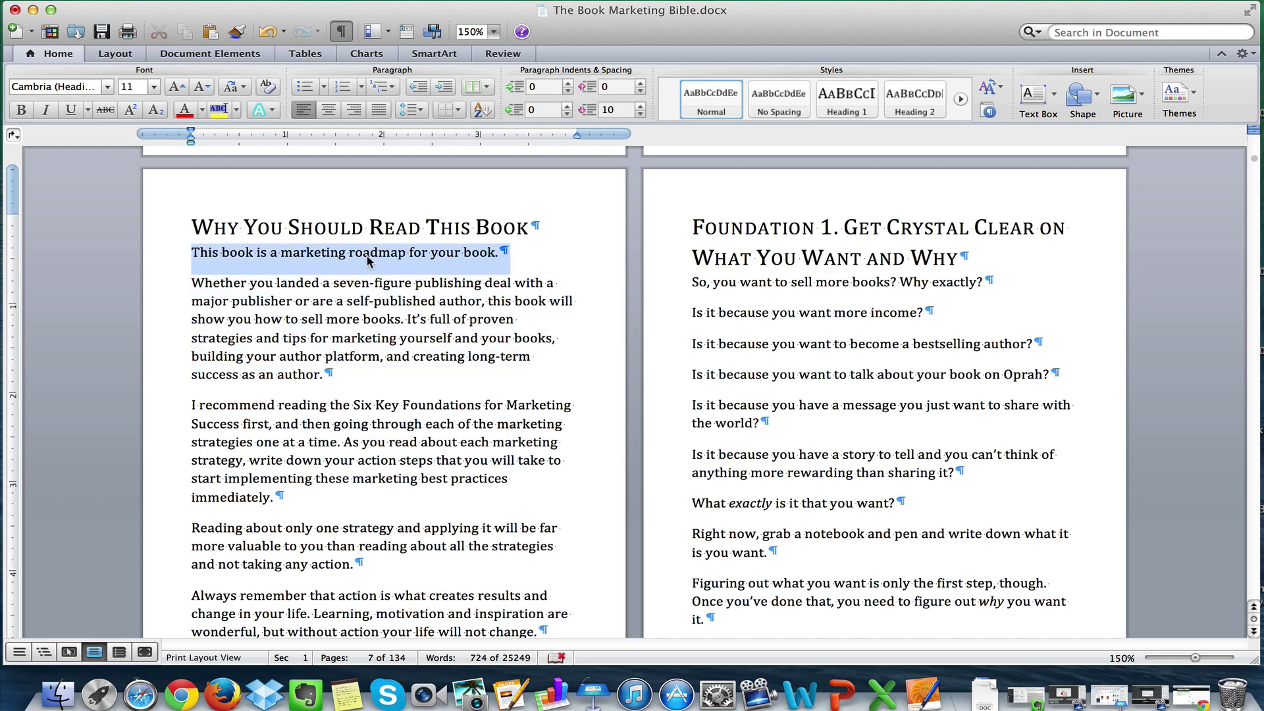
{"action": "right_click", "coordinate": [285, 255]}
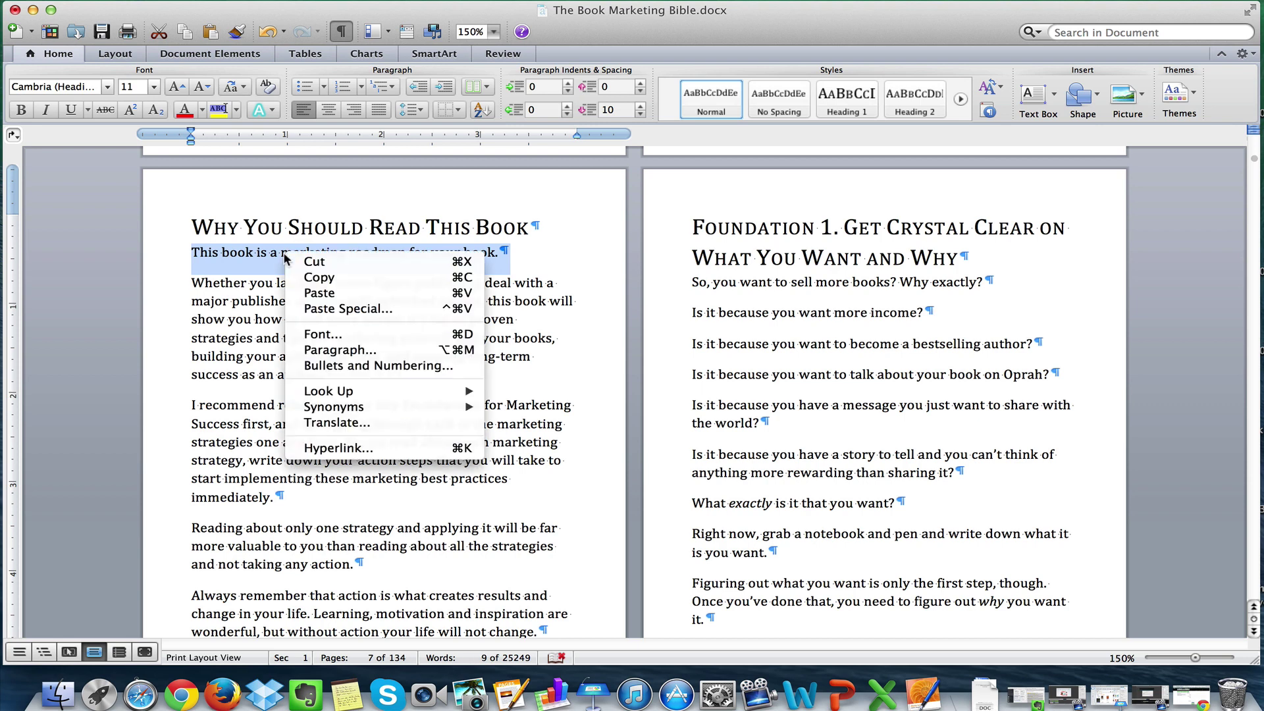
{"action": "left_click", "coordinate": [329, 351]}
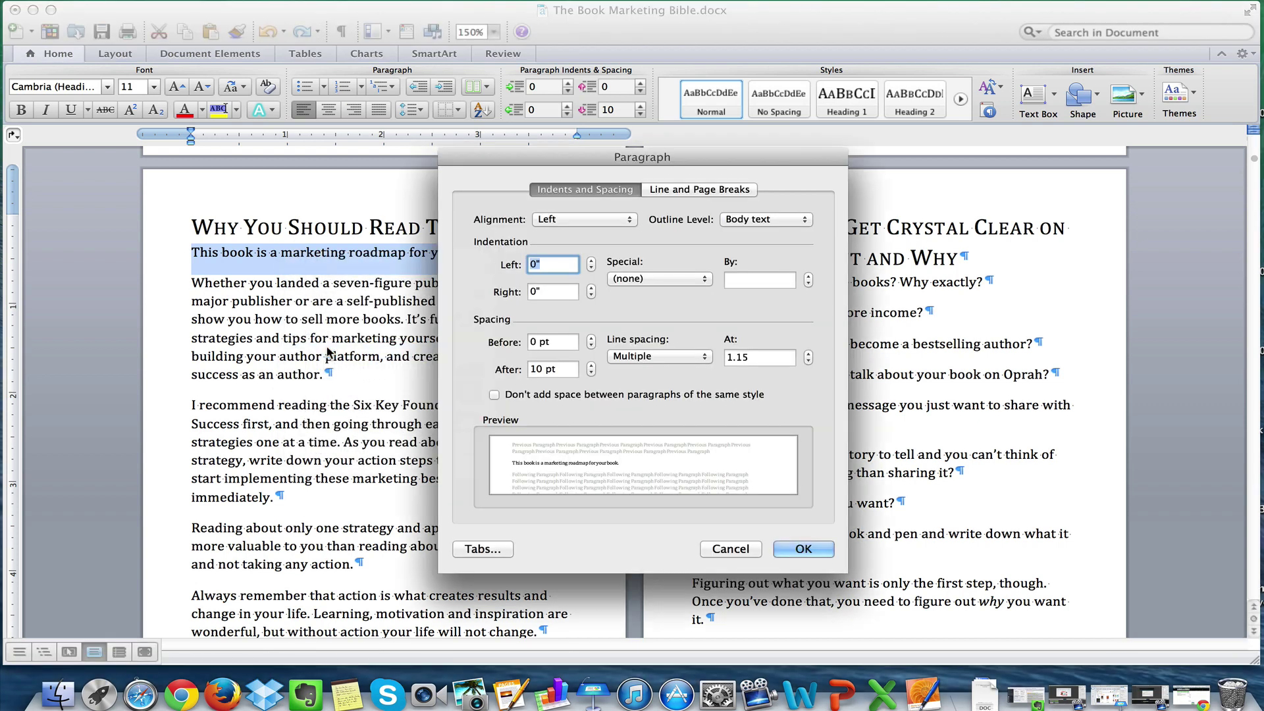
{"action": "left_click", "coordinate": [635, 279]}
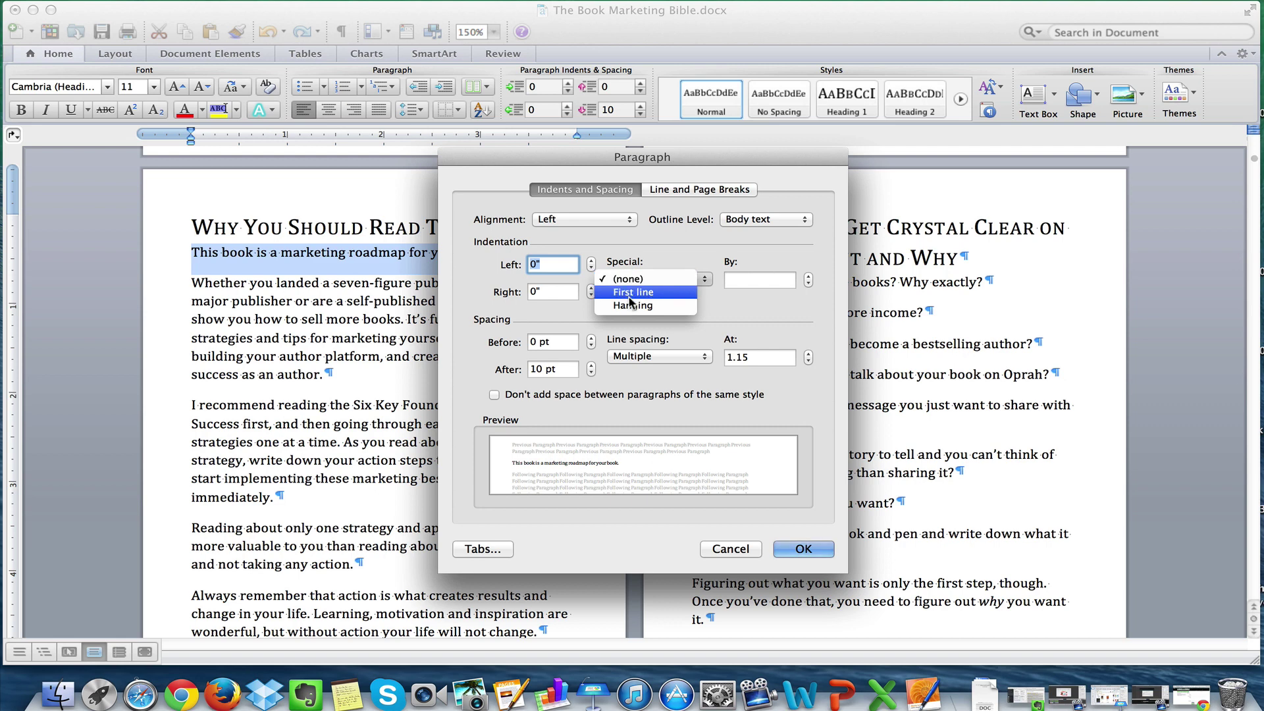
{"action": "left_click", "coordinate": [633, 292]}
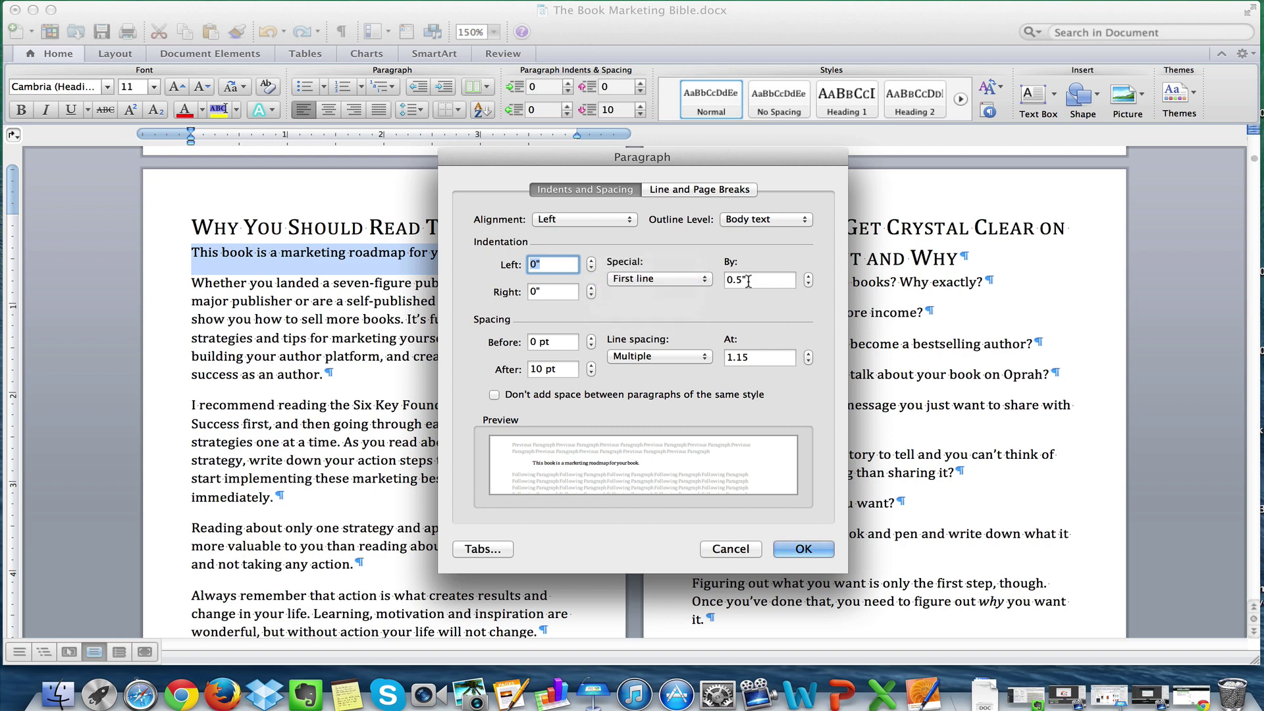
{"action": "left_click", "coordinate": [743, 280]}
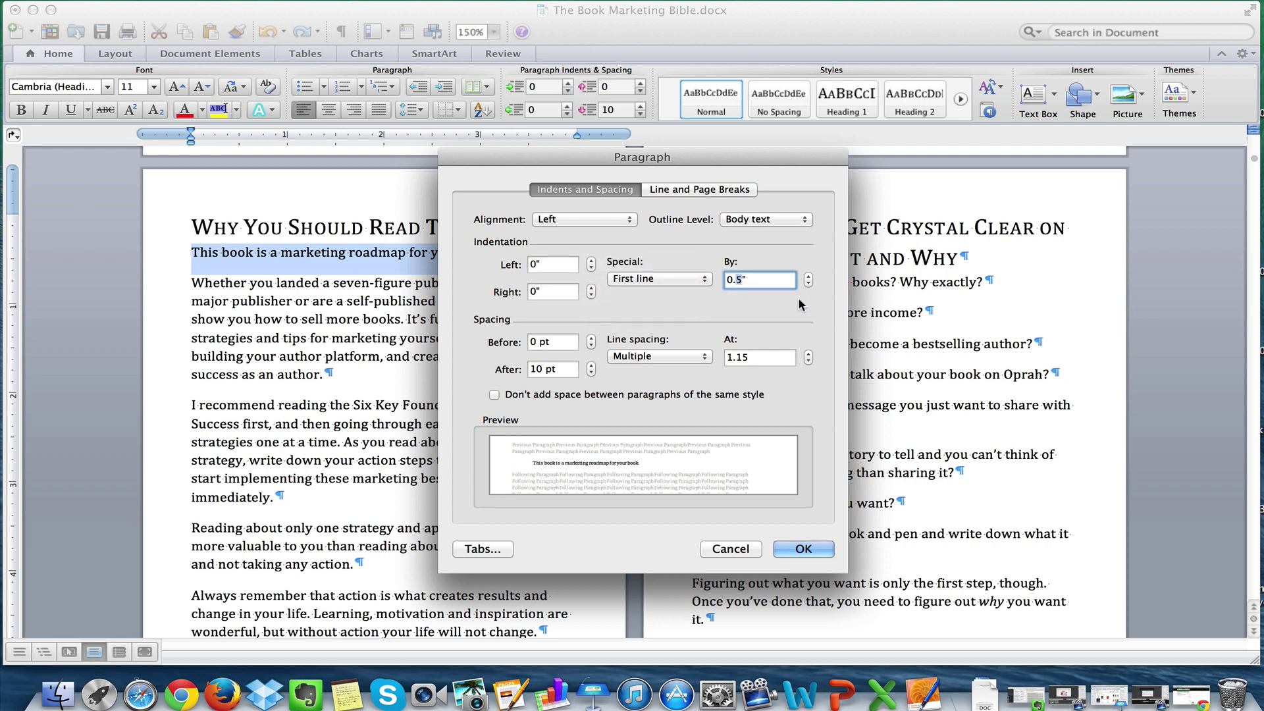
{"action": "type", "text": "38"}
{"action": "left_click_drag", "start_coordinate": [757, 279], "coordinate": [696, 278]}
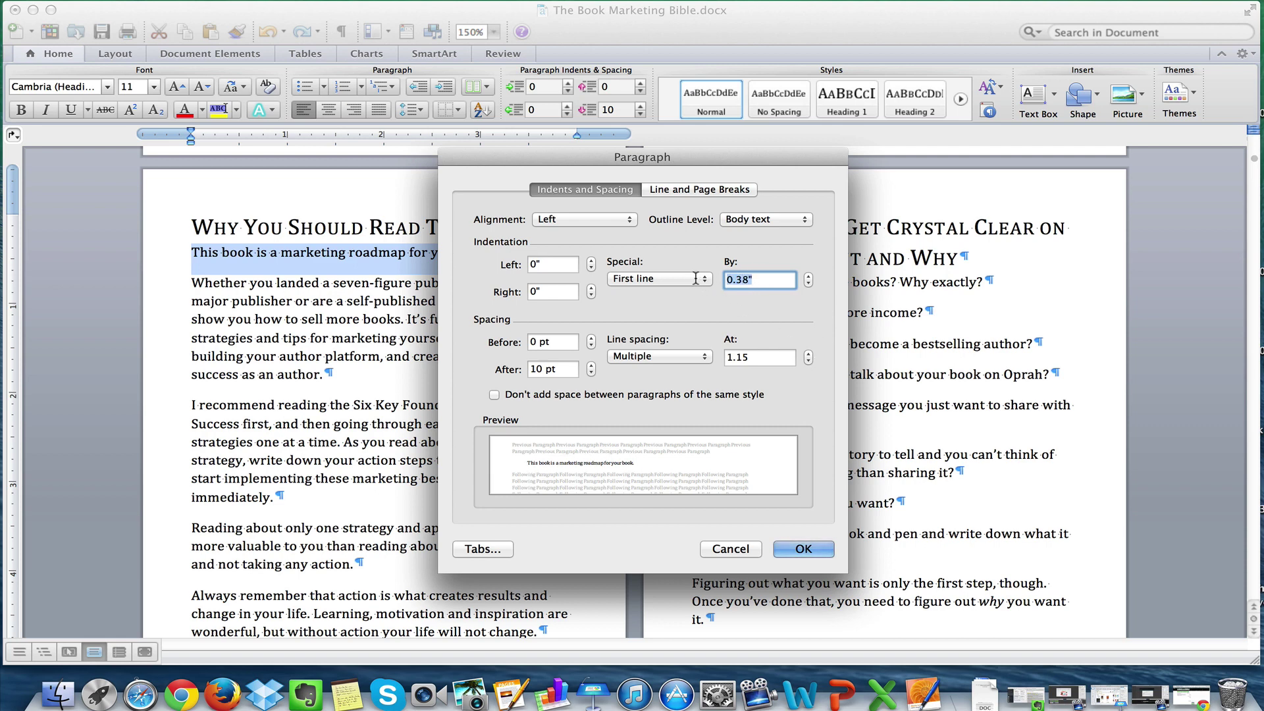
{"action": "left_click", "coordinate": [784, 279]}
{"action": "left_click_drag", "start_coordinate": [783, 279], "coordinate": [715, 278]}
{"action": "left_click", "coordinate": [752, 283]}
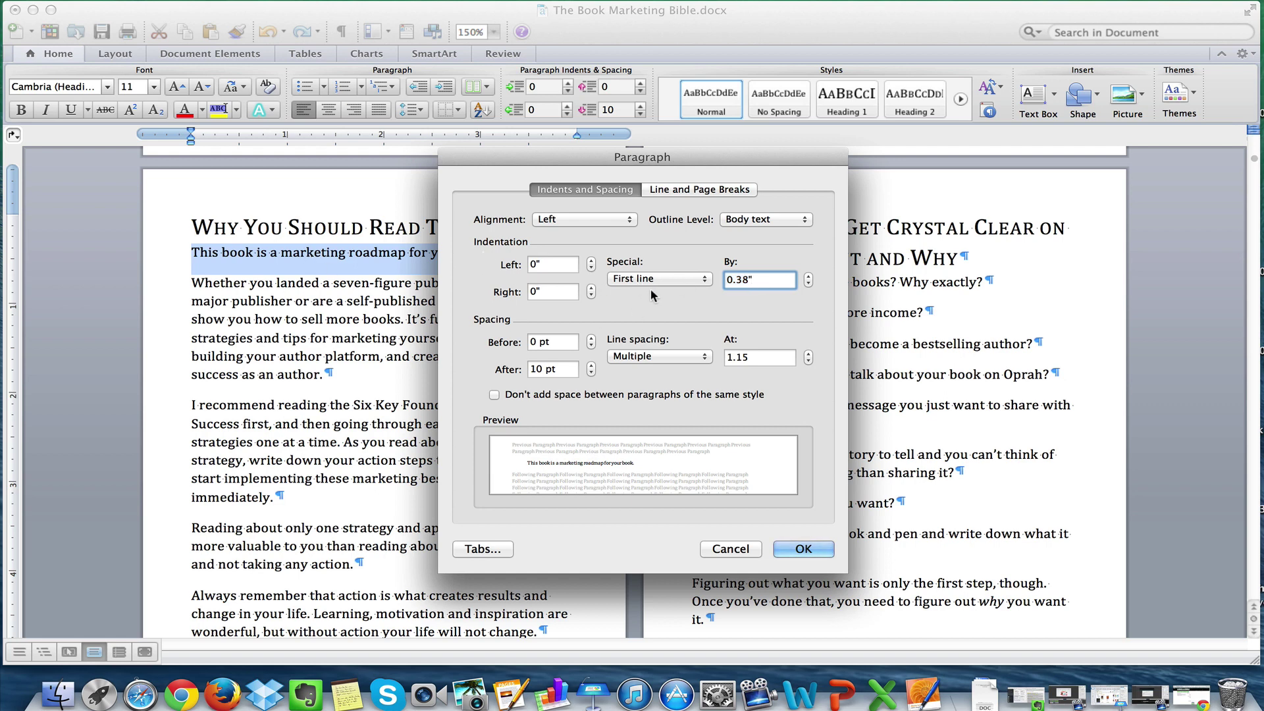
Set the paragraph's spacing after to 0 pt and apply the paragraph settings.
{"action": "left_click_drag", "start_coordinate": [564, 369], "coordinate": [531, 369]}
{"action": "left_click", "coordinate": [560, 369]}
{"action": "left_click", "coordinate": [591, 374]}
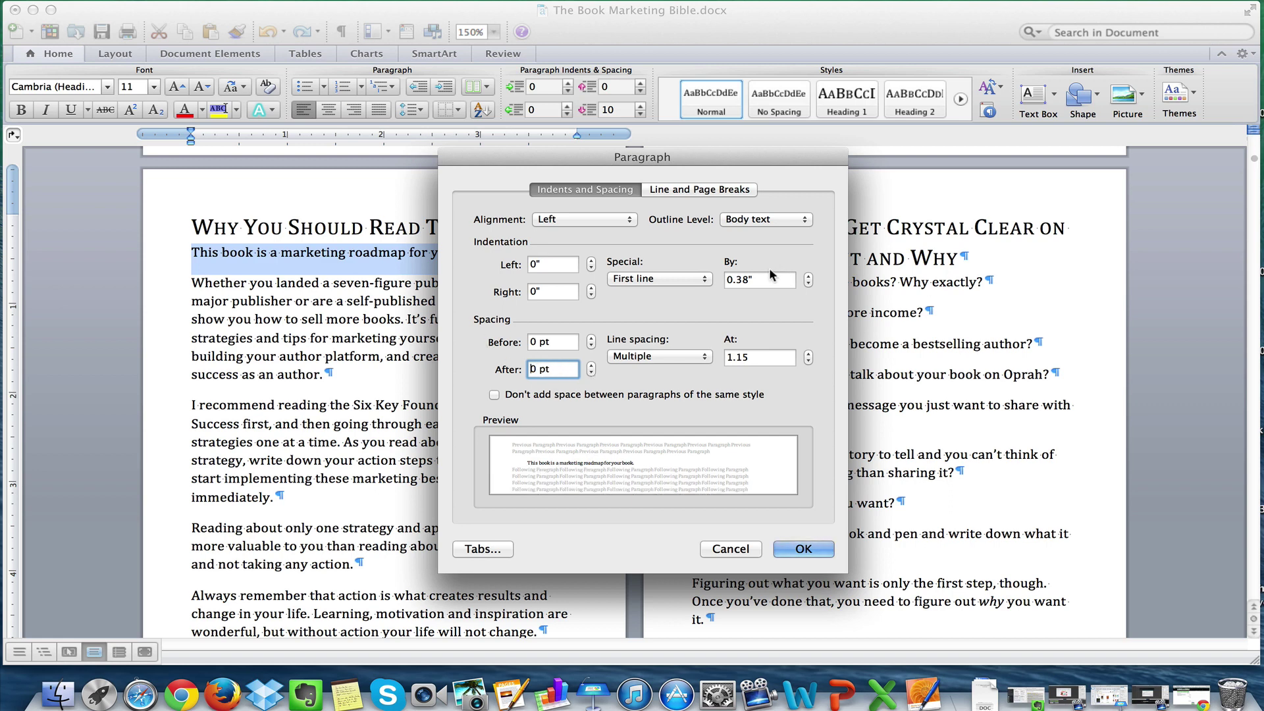
{"action": "left_click", "coordinate": [686, 279]}
{"action": "left_click", "coordinate": [670, 280]}
{"action": "left_click", "coordinate": [552, 369]}
{"action": "triple_click", "coordinate": [566, 370]}
{"action": "left_click", "coordinate": [800, 549]}
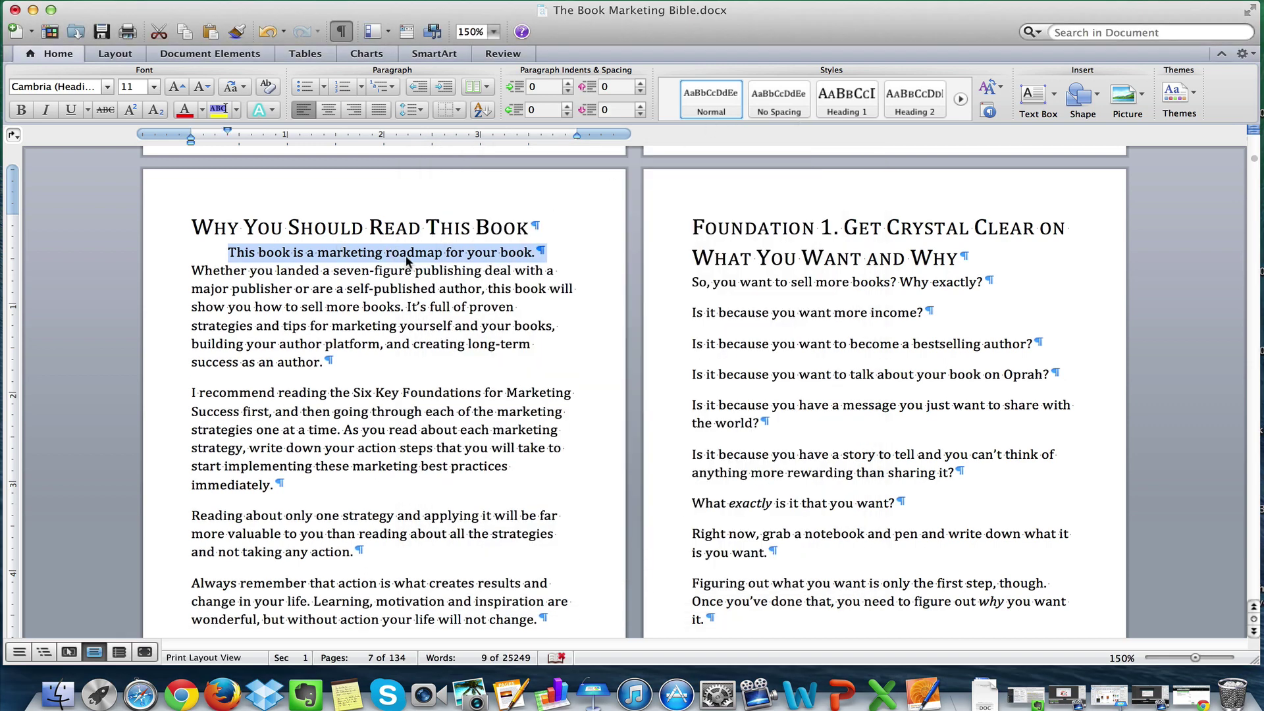
Update the Normal style to match the selected paragraph's indent and spacing.
{"action": "right_click", "coordinate": [695, 99]}
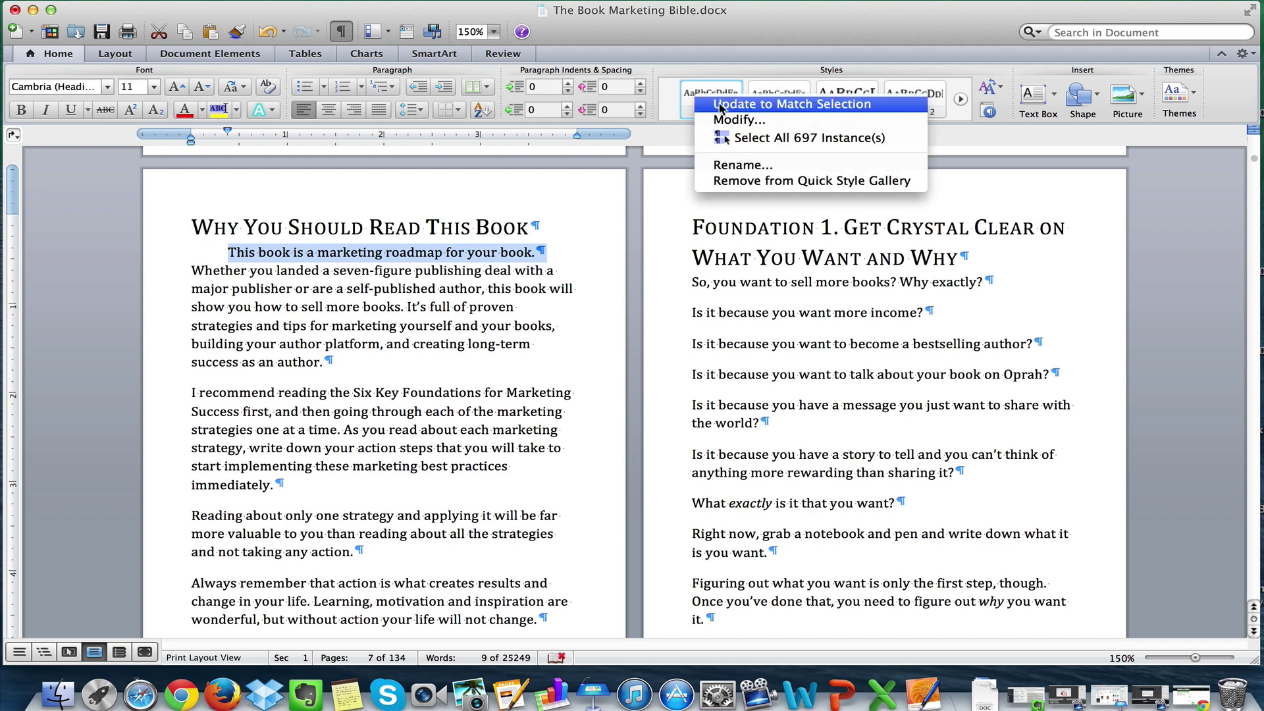
{"action": "left_click", "coordinate": [720, 106]}
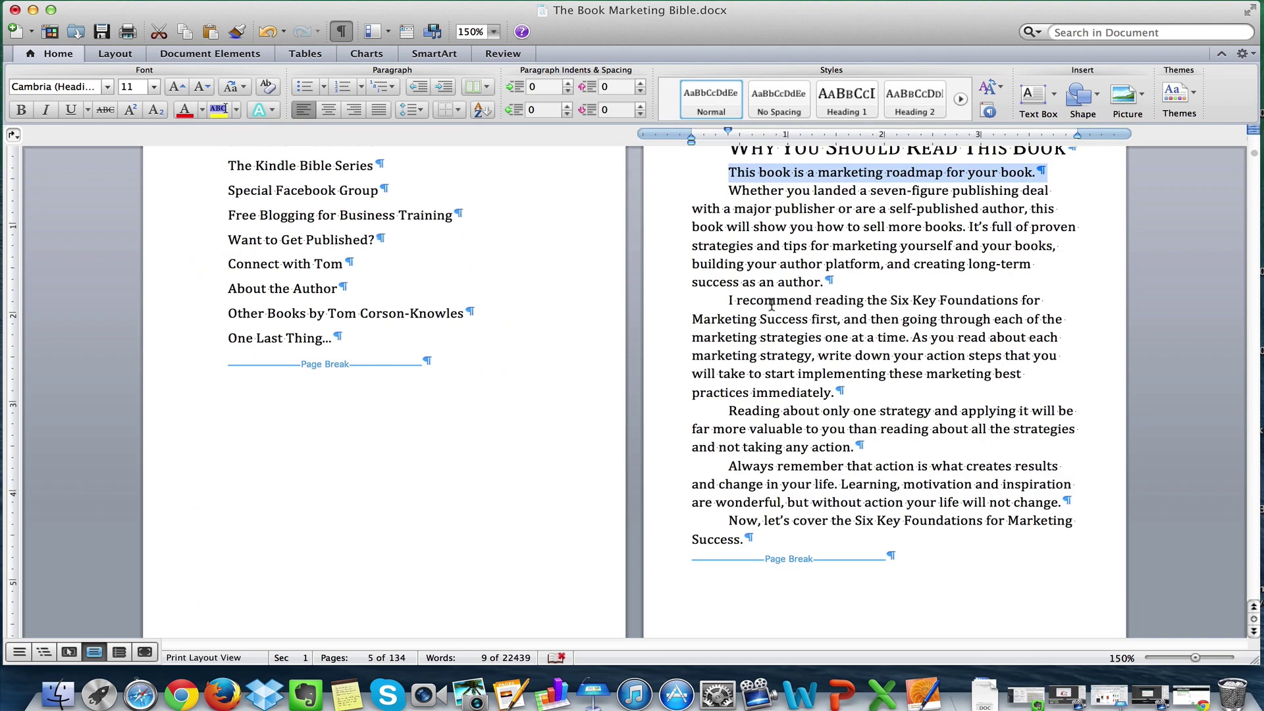
{"action": "left_click_drag", "start_coordinate": [729, 394], "coordinate": [848, 467]}
{"action": "scroll", "coordinate": [848, 466], "scroll_direction": "down", "scroll_amount": 3}
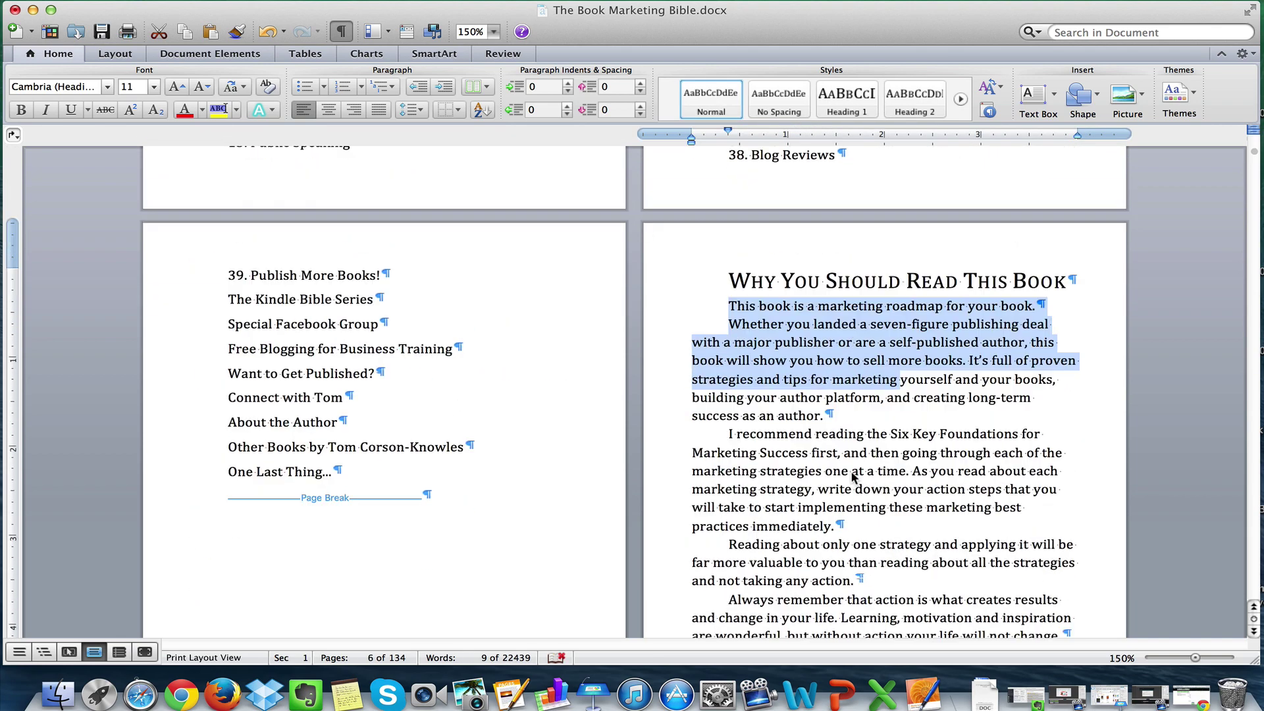
{"action": "left_click_drag", "start_coordinate": [742, 310], "coordinate": [823, 416]}
{"action": "left_click", "coordinate": [697, 99]}
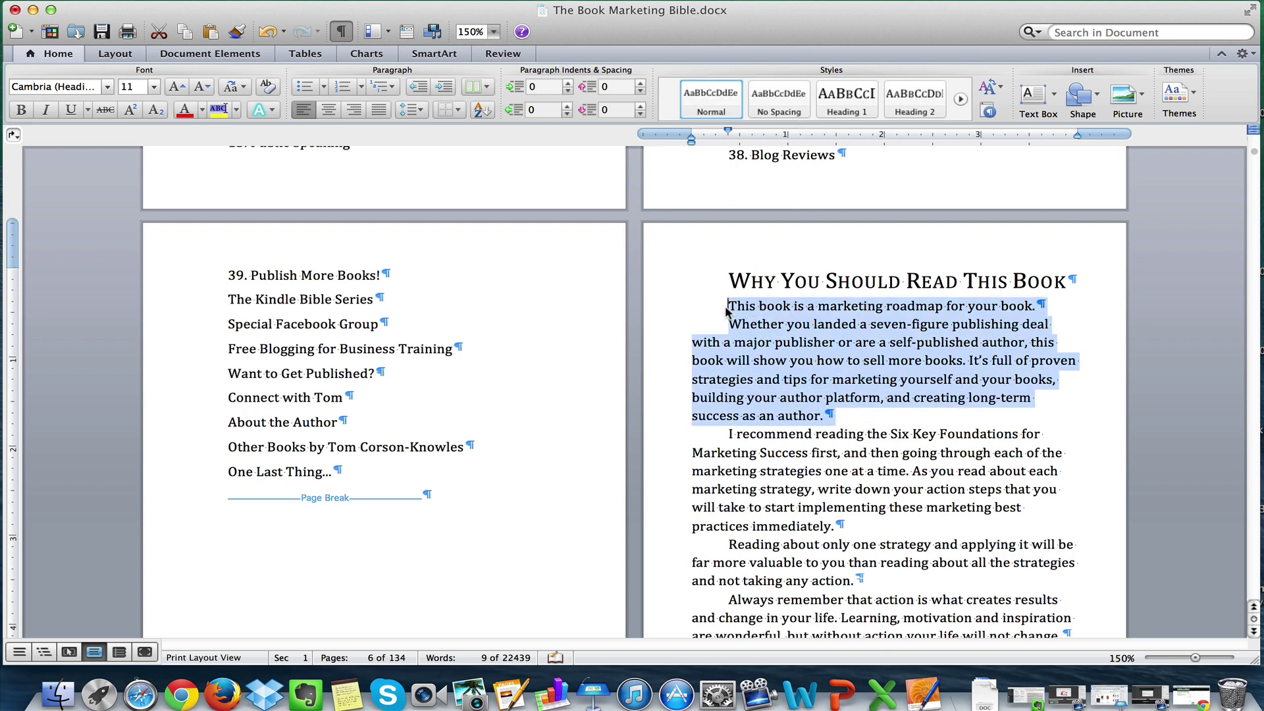
Examine the first-line indents and paragraph spacing of the body text in "Why You Should Read This Book".
{"action": "scroll", "coordinate": [854, 419], "scroll_direction": "down", "scroll_amount": 1}
{"action": "scroll", "coordinate": [854, 419], "scroll_direction": "down", "scroll_amount": 2}
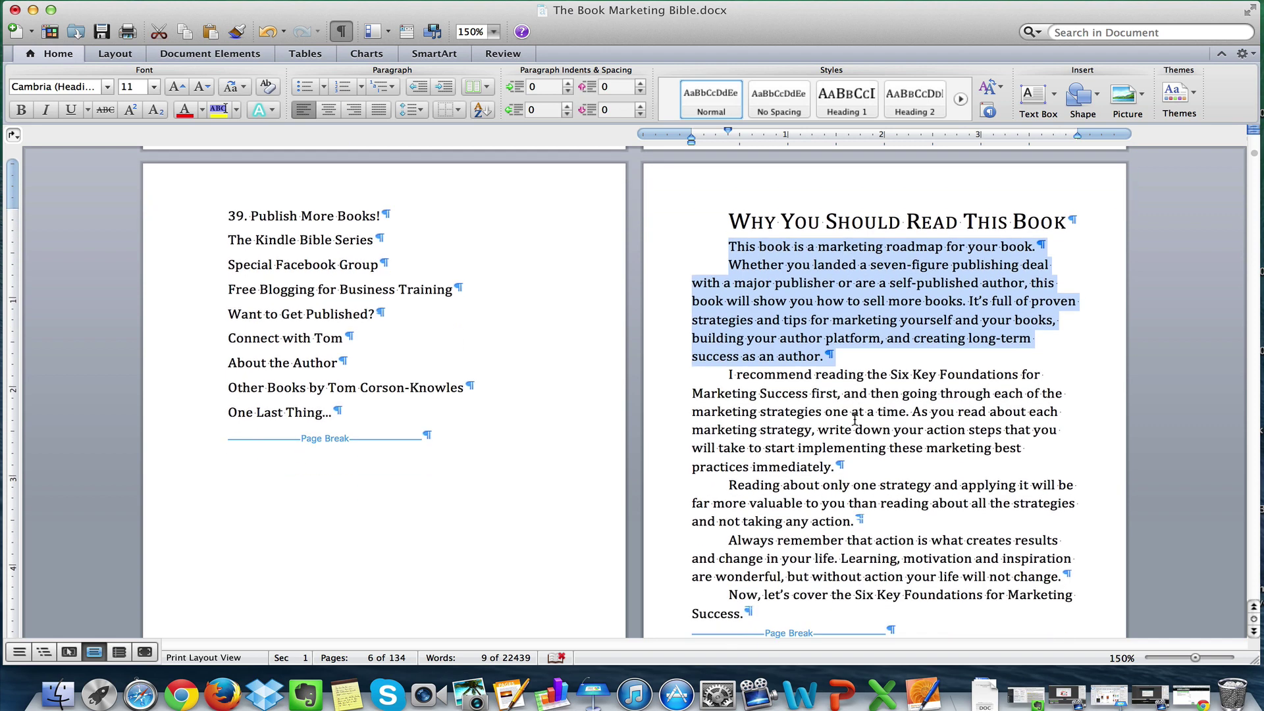
{"action": "left_click", "coordinate": [775, 231]}
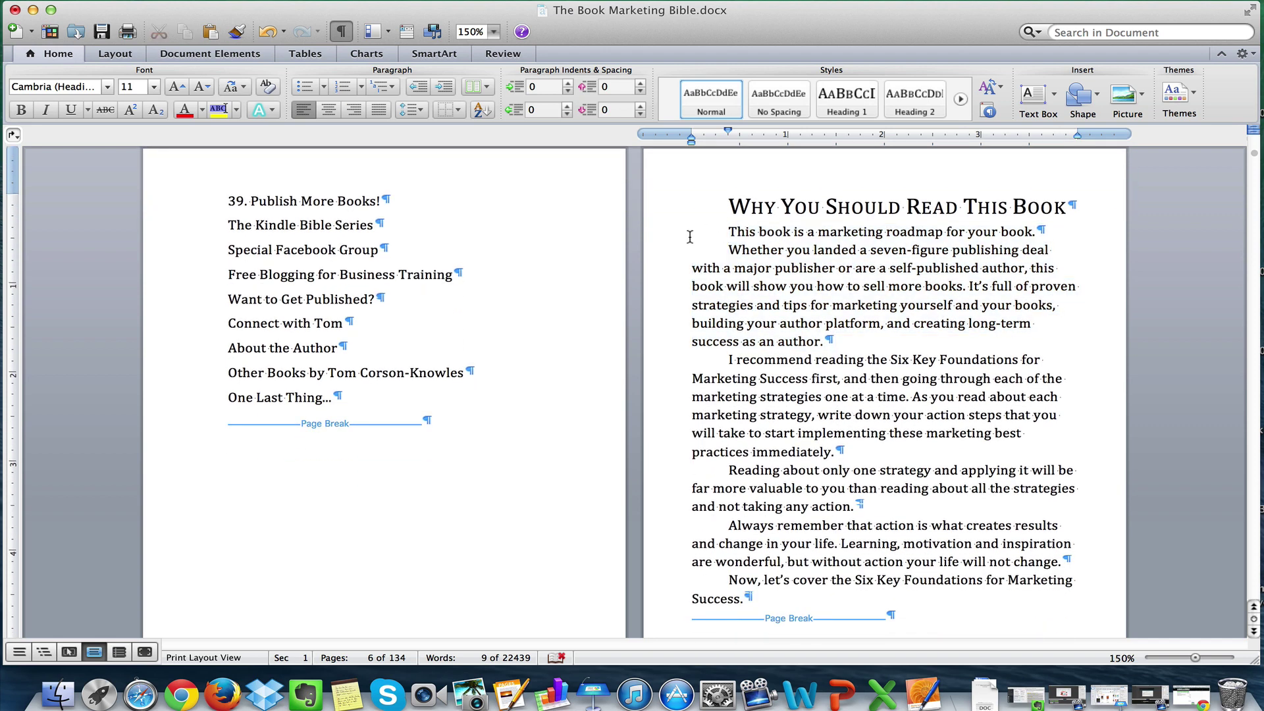
{"action": "left_click", "coordinate": [1056, 230]}
{"action": "left_click", "coordinate": [1056, 276], "text": "shift"}
{"action": "scroll", "coordinate": [1056, 276], "scroll_direction": "down", "scroll_amount": 1}
{"action": "left_click_drag", "start_coordinate": [721, 202], "coordinate": [833, 404]}
{"action": "scroll", "coordinate": [845, 531], "scroll_direction": "down", "scroll_amount": 2}
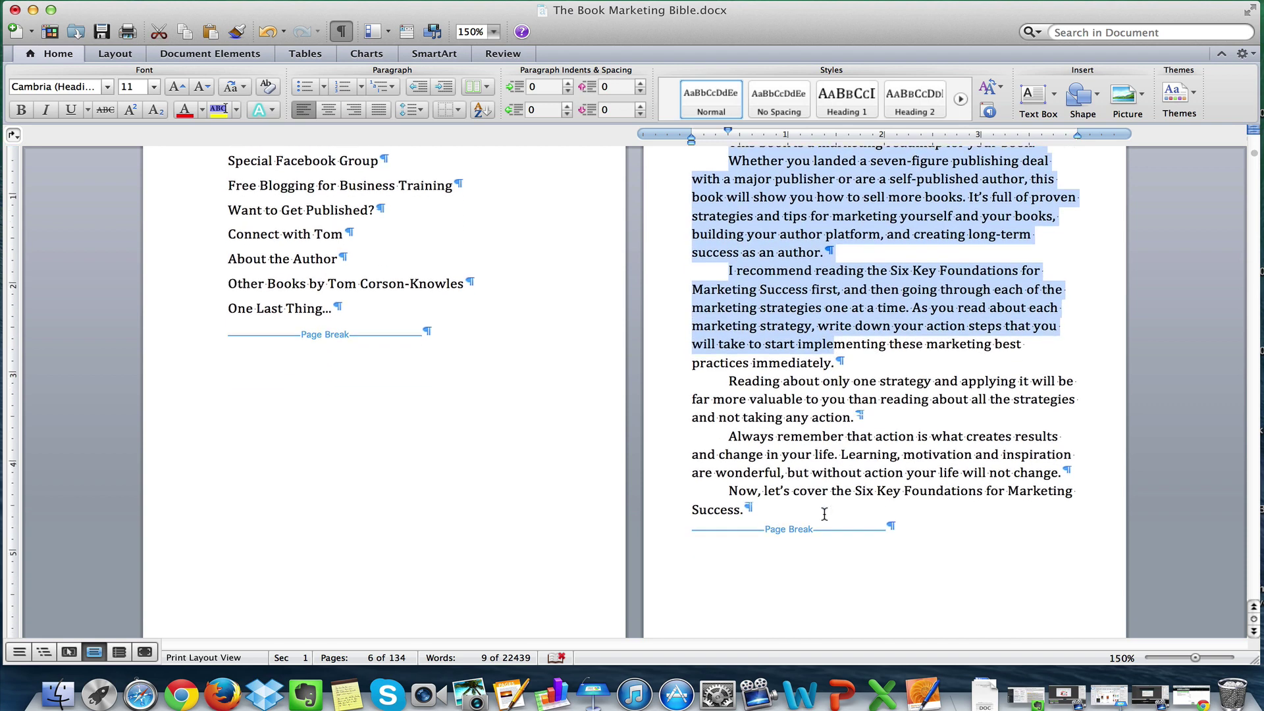
{"action": "scroll", "coordinate": [821, 511], "scroll_direction": "up", "scroll_amount": 7}
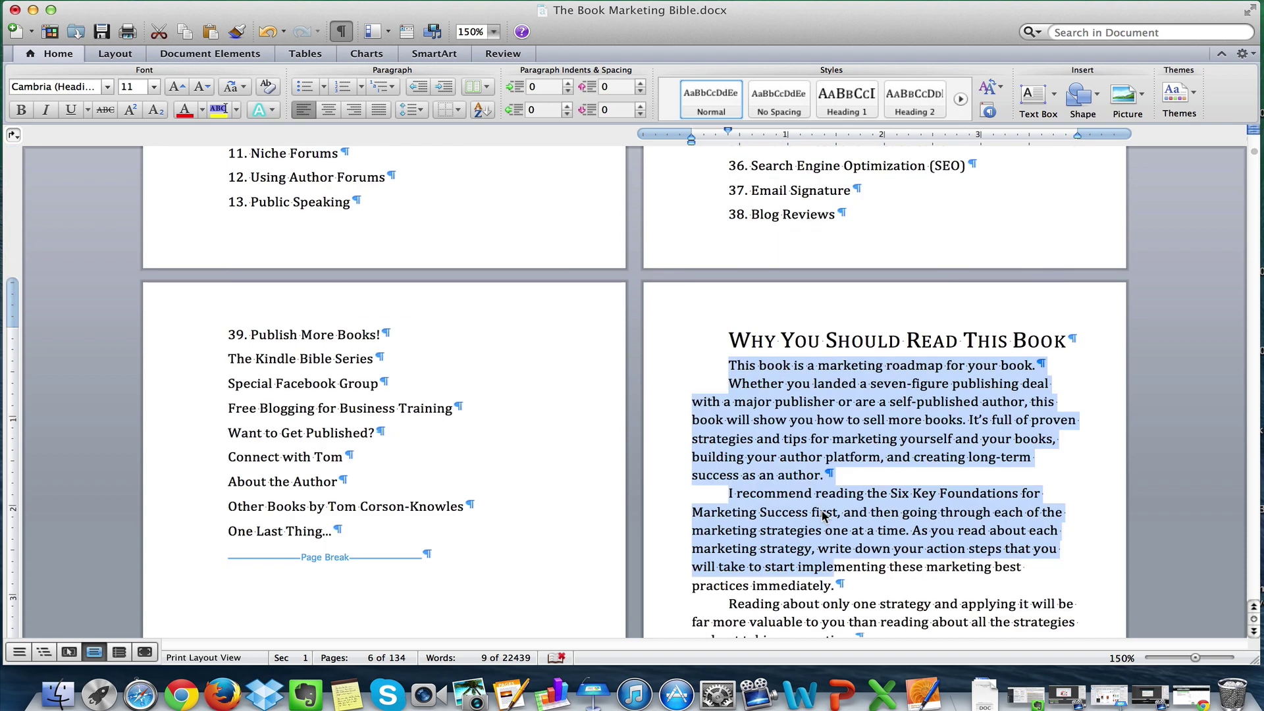
Set the special indentation of the heading "Why You Should Read This Book" to none.
{"action": "left_click", "coordinate": [811, 366]}
{"action": "left_click", "coordinate": [813, 338]}
{"action": "key", "text": "Home"}
{"action": "triple_click", "coordinate": [814, 337]}
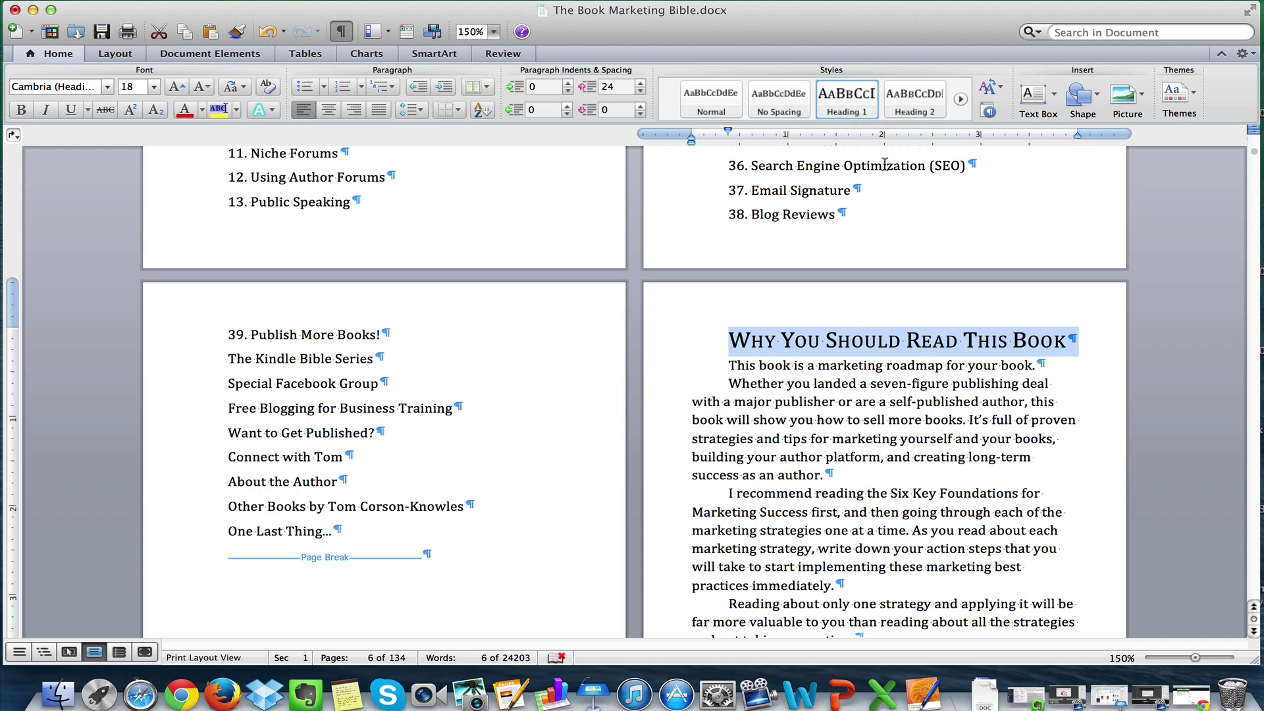
{"action": "left_click", "coordinate": [727, 340]}
{"action": "left_click_drag", "start_coordinate": [727, 340], "coordinate": [1147, 322]}
{"action": "right_click", "coordinate": [862, 339]}
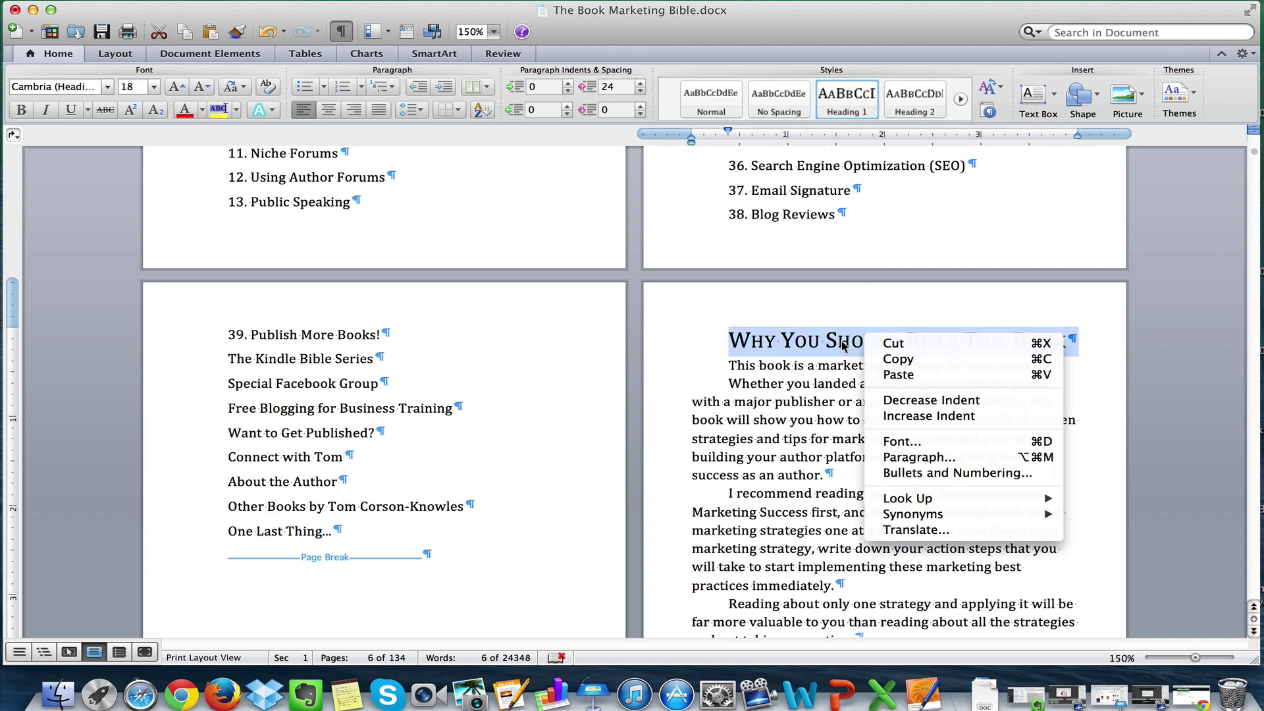
{"action": "left_click", "coordinate": [918, 457]}
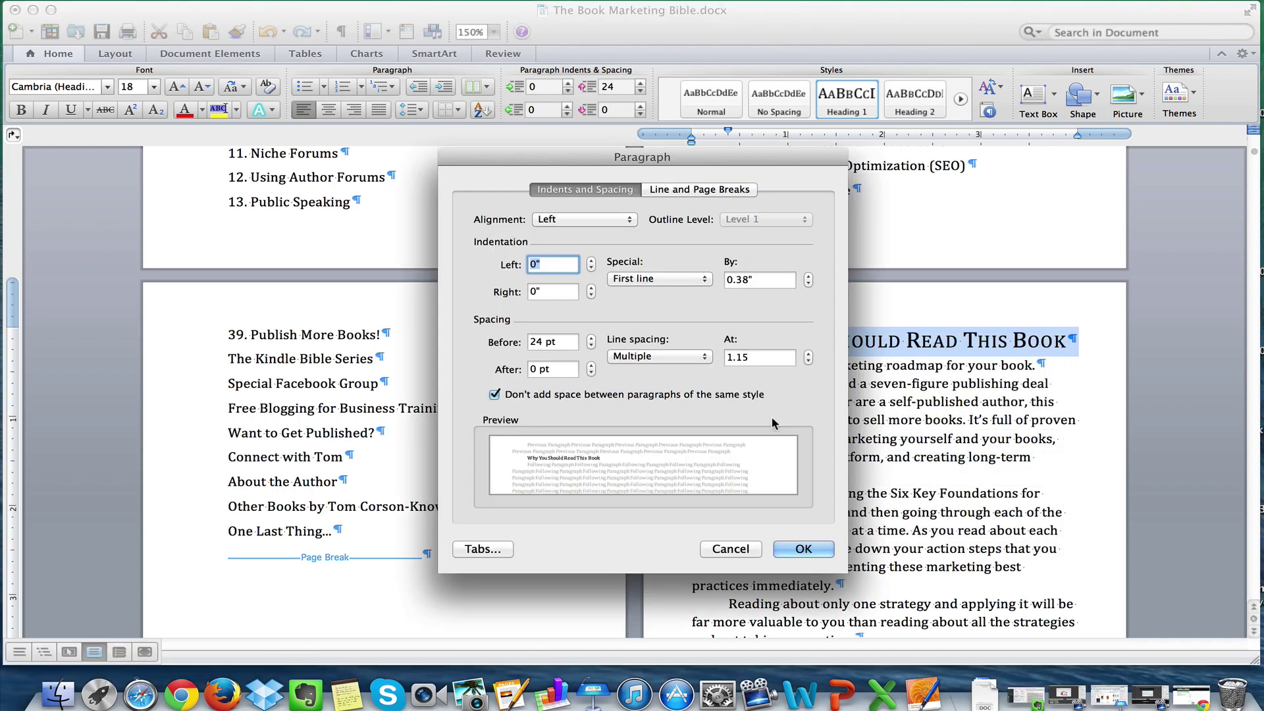
{"action": "left_click", "coordinate": [658, 280]}
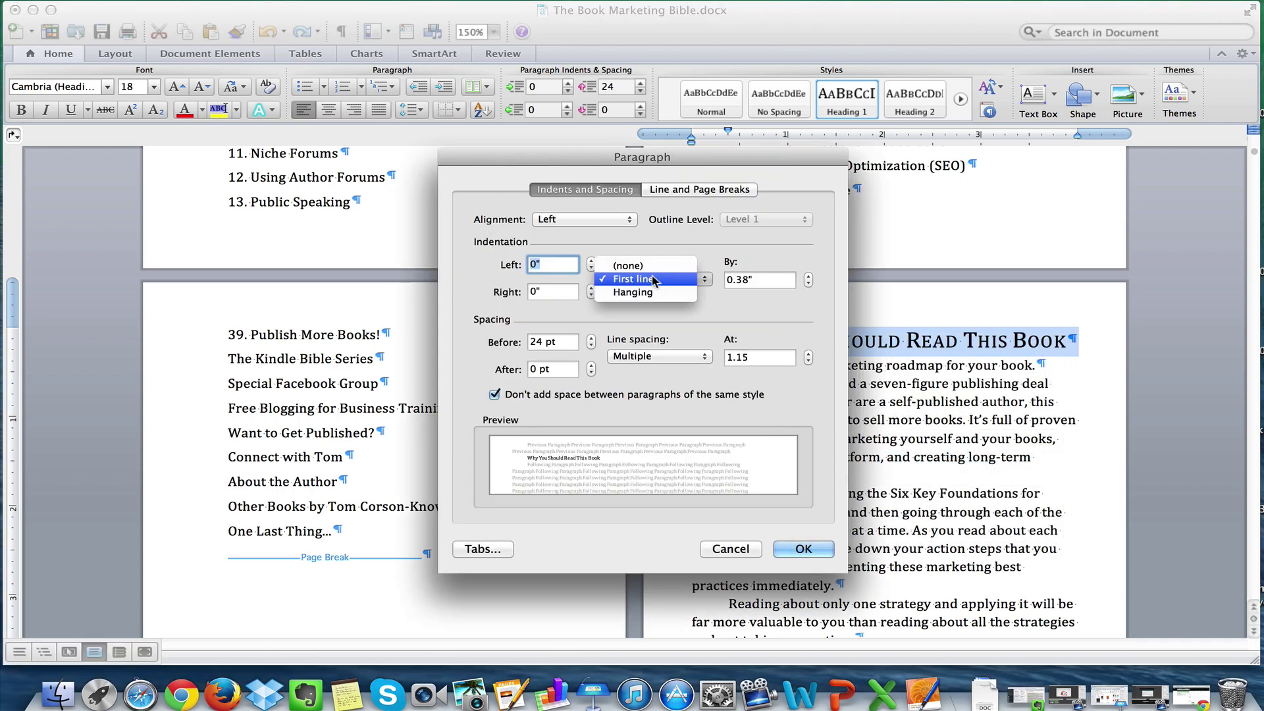
{"action": "left_click", "coordinate": [632, 265]}
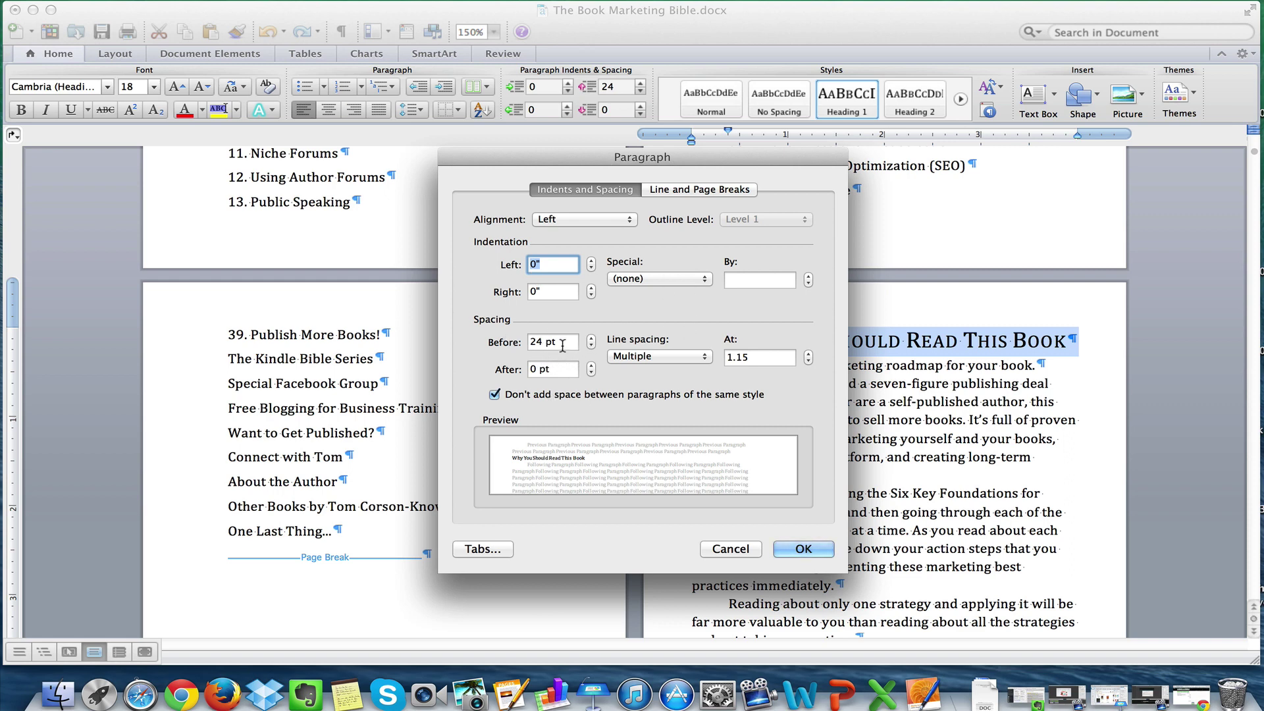
Set the heading's alignment to Centered and apply the paragraph settings.
{"action": "left_click", "coordinate": [562, 342]}
{"action": "left_click", "coordinate": [551, 368]}
{"action": "left_click", "coordinate": [558, 342]}
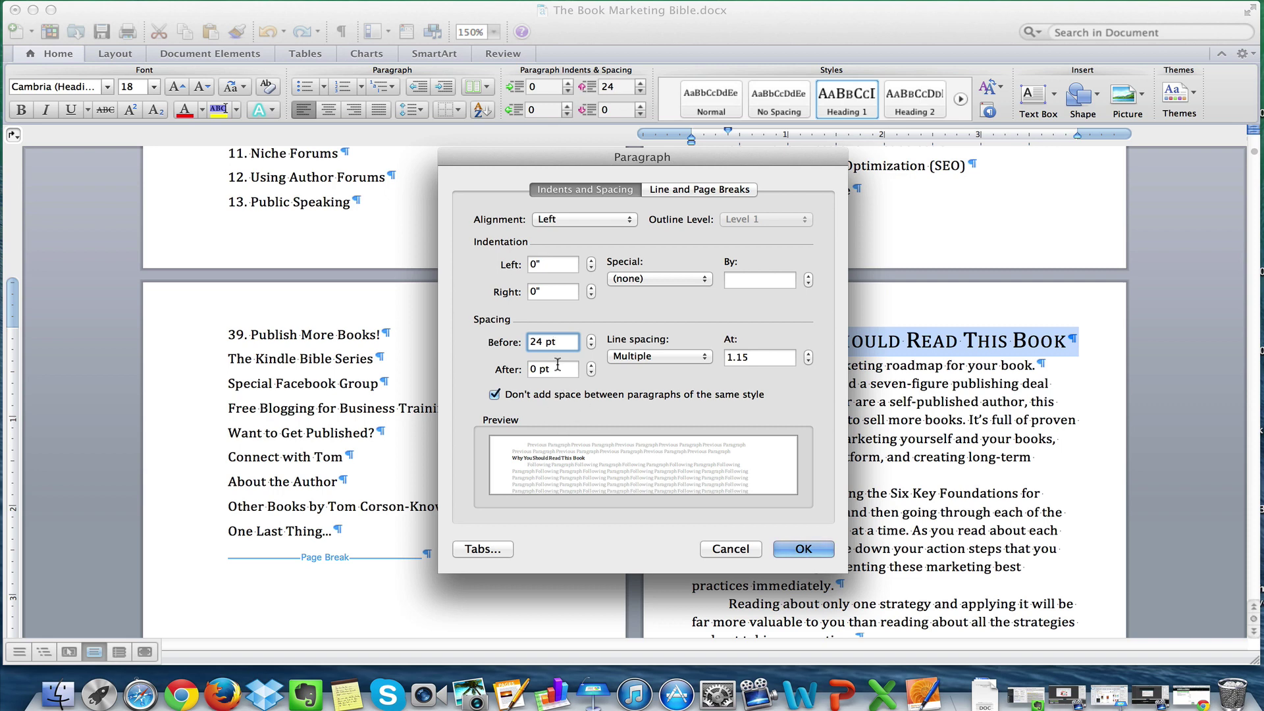
{"action": "left_click", "coordinate": [572, 219]}
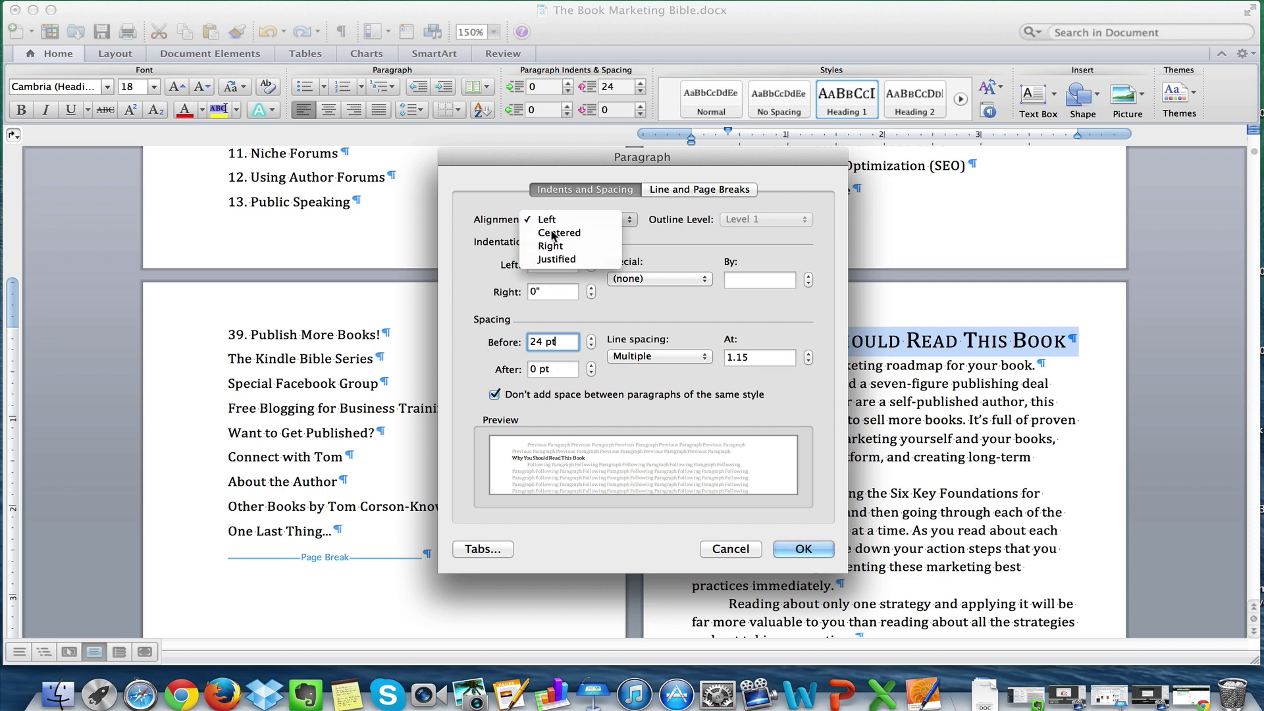
{"action": "left_click", "coordinate": [559, 232]}
{"action": "left_click", "coordinate": [813, 548]}
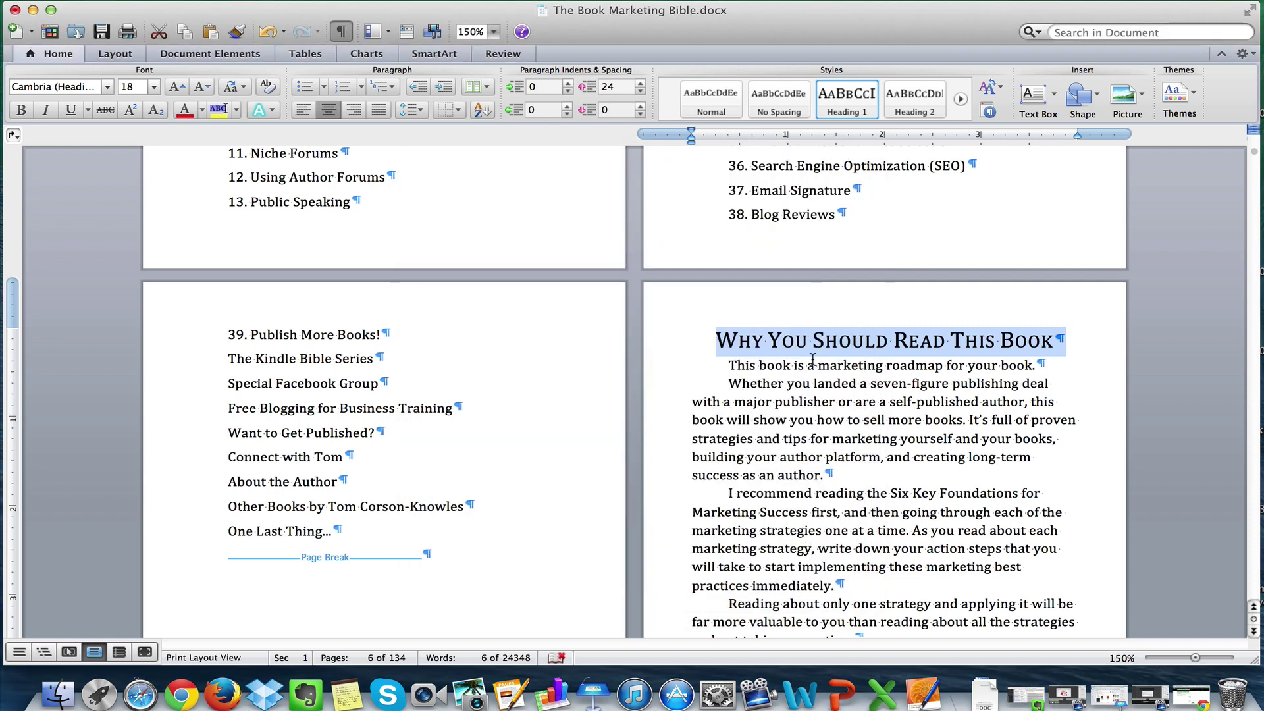
Update the Heading 1 style to match the centered heading and check the page's layout.
{"action": "right_click", "coordinate": [853, 108]}
{"action": "left_click", "coordinate": [853, 105]}
{"action": "left_click", "coordinate": [763, 336]}
{"action": "scroll", "coordinate": [734, 331], "scroll_direction": "down", "scroll_amount": 1}
{"action": "left_click_drag", "start_coordinate": [715, 304], "coordinate": [1082, 307]}
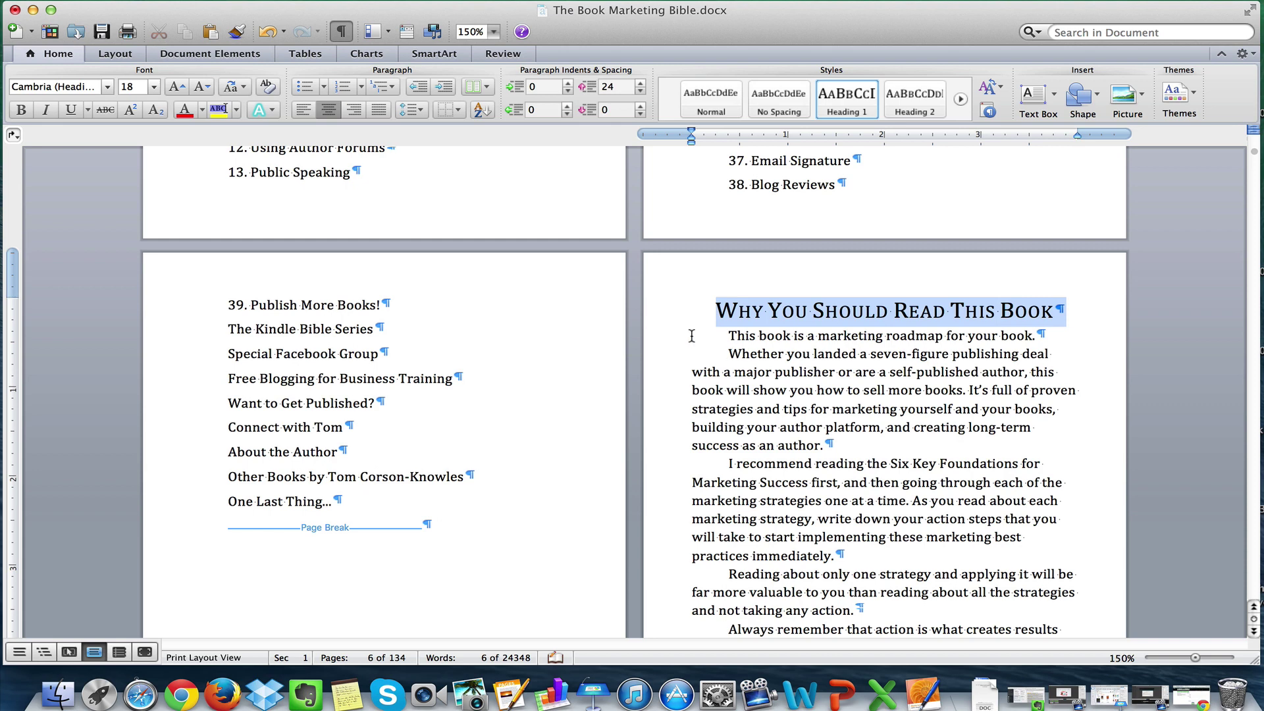
{"action": "left_click_drag", "start_coordinate": [723, 314], "coordinate": [1066, 313]}
{"action": "scroll", "coordinate": [735, 353], "scroll_direction": "down", "scroll_amount": 10}
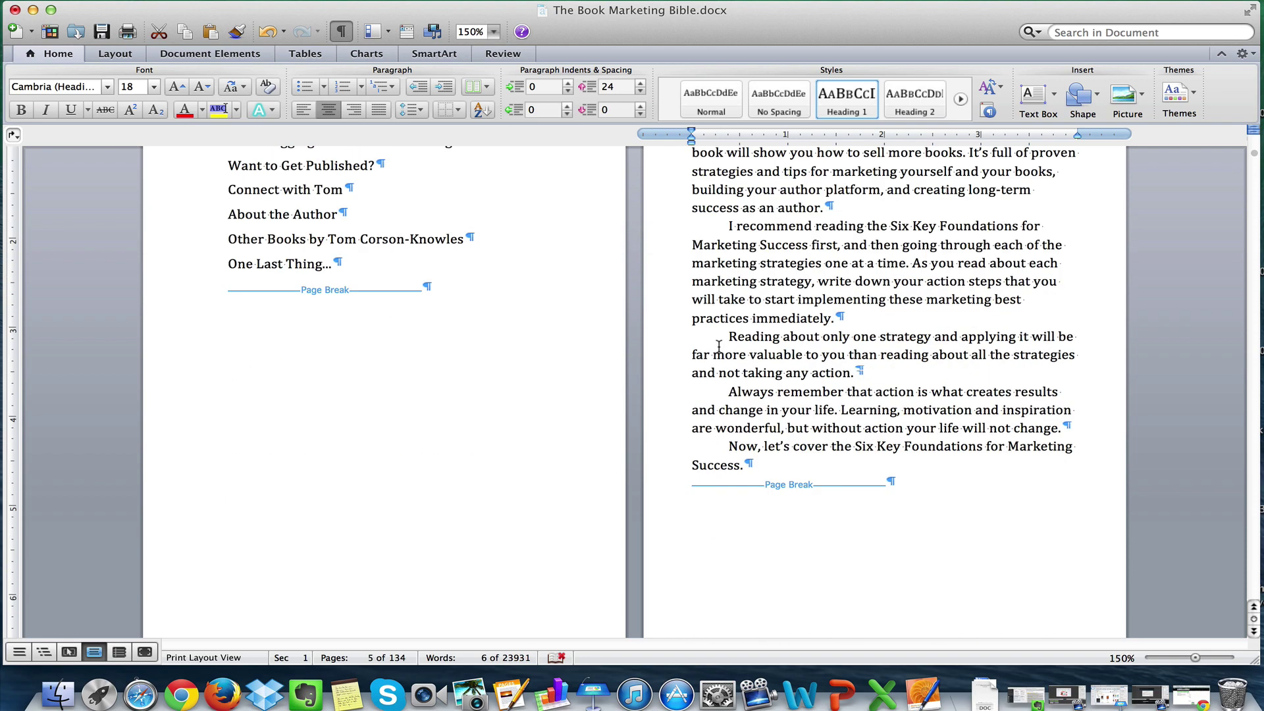
{"action": "scroll", "coordinate": [721, 346], "scroll_direction": "up", "scroll_amount": 8}
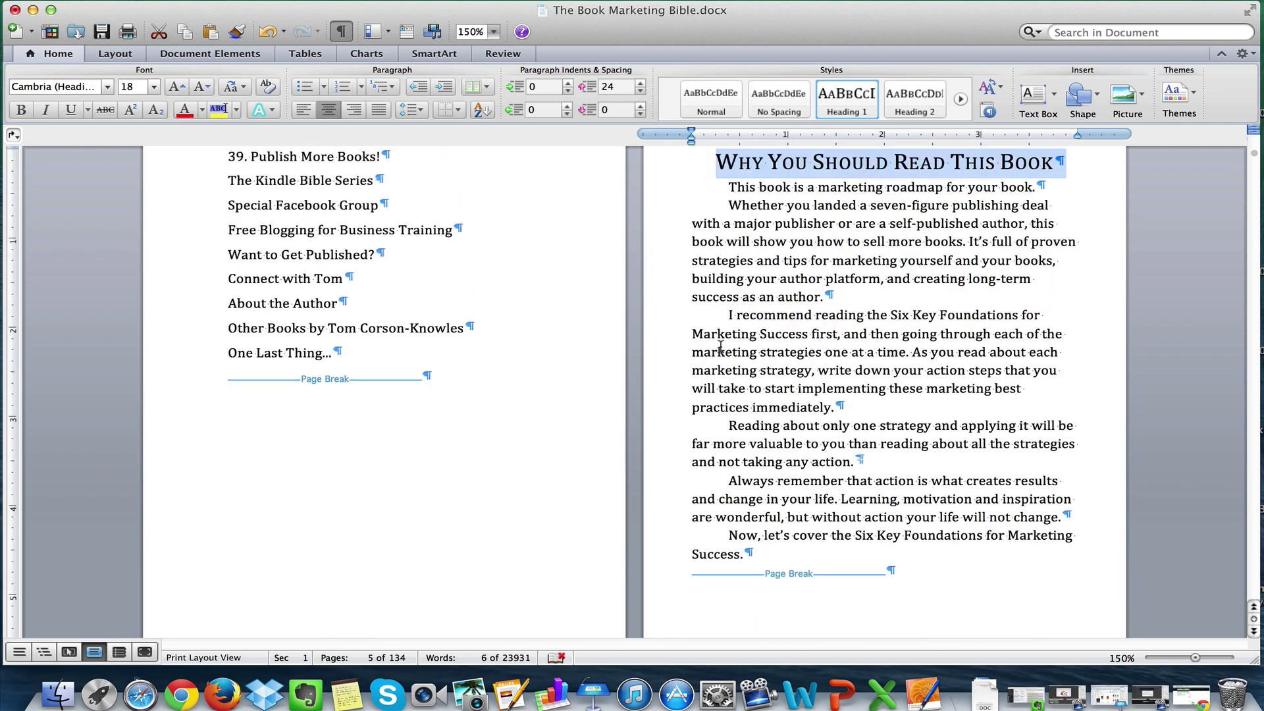
Undo the heading's centering and indent changes, the Heading 1 style update and the Normal style update.
{"action": "left_click", "coordinate": [750, 367]}
{"action": "key", "text": "super+z"}
{"action": "key", "text": "super+z"}
{"action": "key", "text": "super+z"}
{"action": "key", "text": "super+z"}
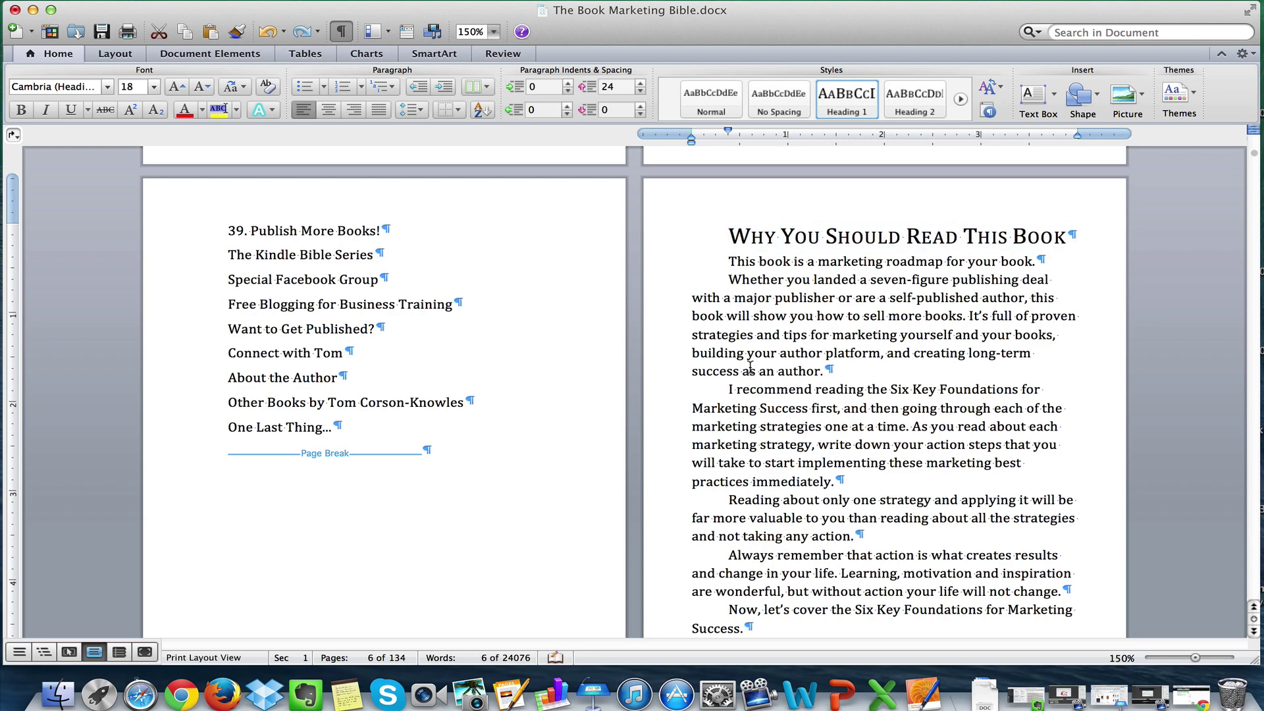
{"action": "key", "text": "super+z"}
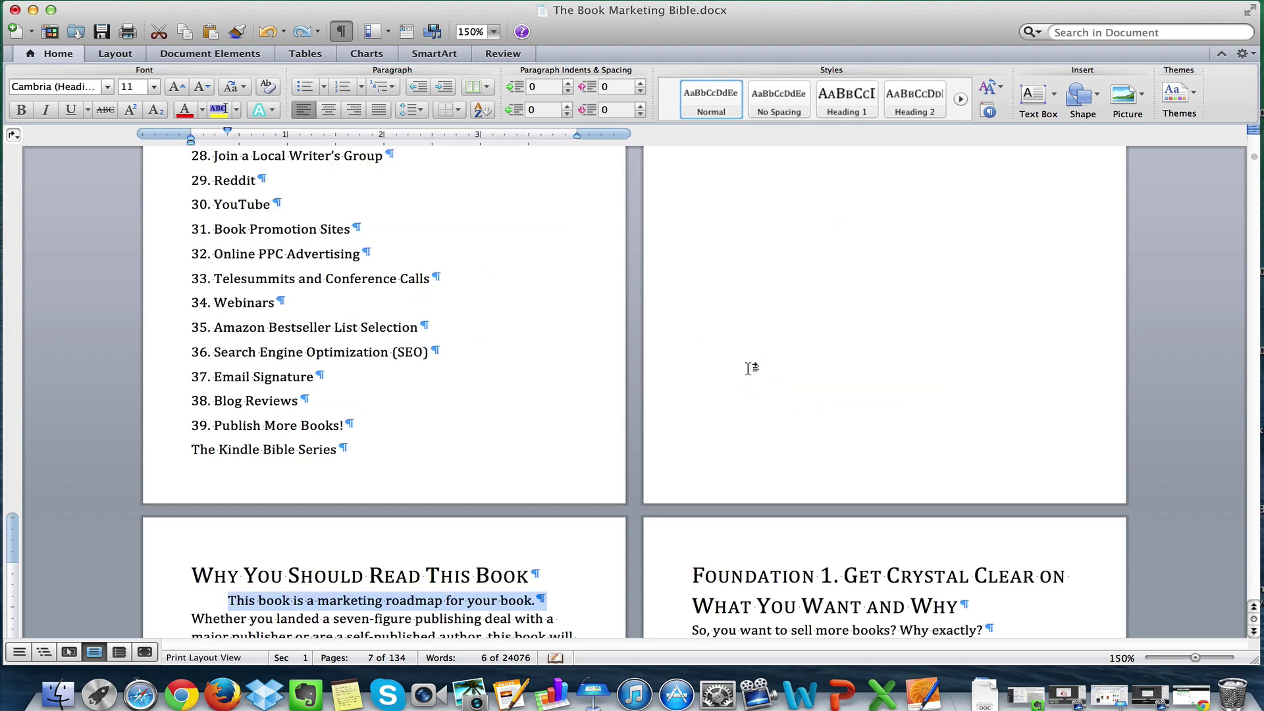
Undo the remaining first-line indent and paragraph spacing changes to the body text.
{"action": "key", "text": "super+z"}
{"action": "key", "text": "super+z"}
{"action": "key", "text": "super+z"}
Examine the body paragraph spacing and the page breaks between the foundation chapters.
{"action": "scroll", "coordinate": [676, 378], "scroll_direction": "down", "scroll_amount": 3}
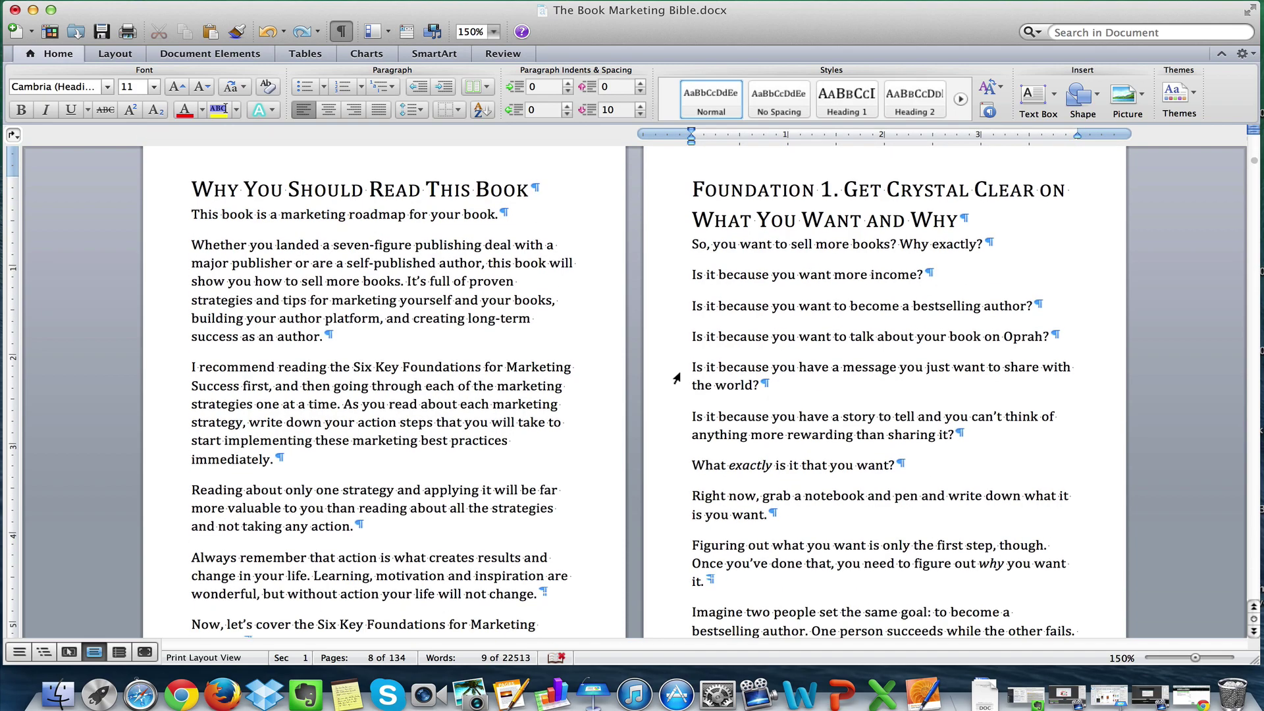
{"action": "scroll", "coordinate": [676, 378], "scroll_direction": "down", "scroll_amount": 15}
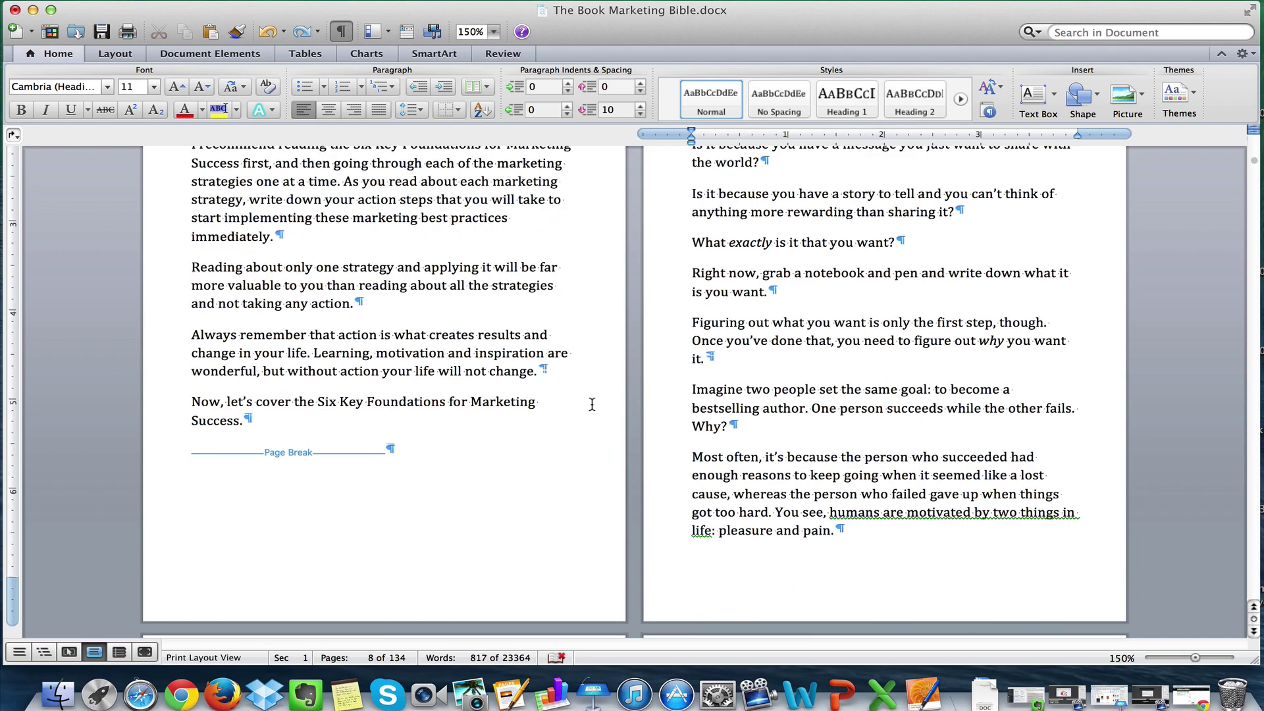
{"action": "scroll", "coordinate": [560, 400], "scroll_direction": "down", "scroll_amount": 20}
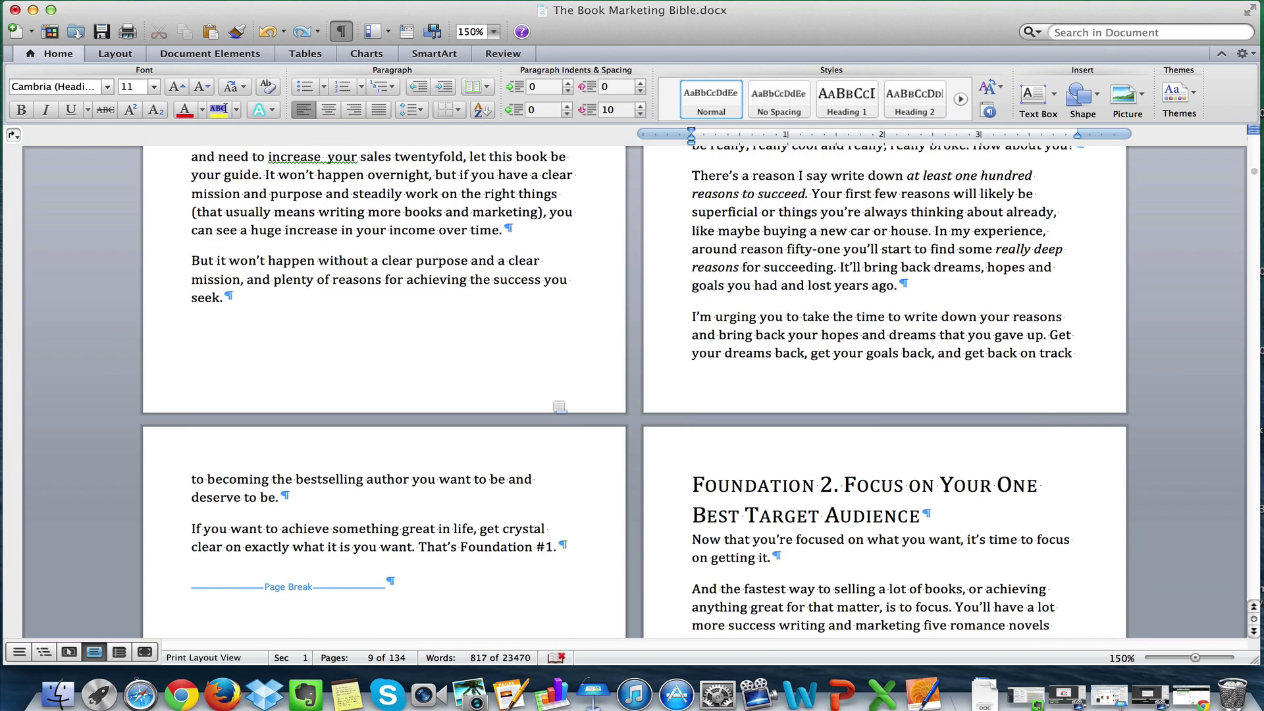
{"action": "scroll", "coordinate": [542, 399], "scroll_direction": "up", "scroll_amount": 20}
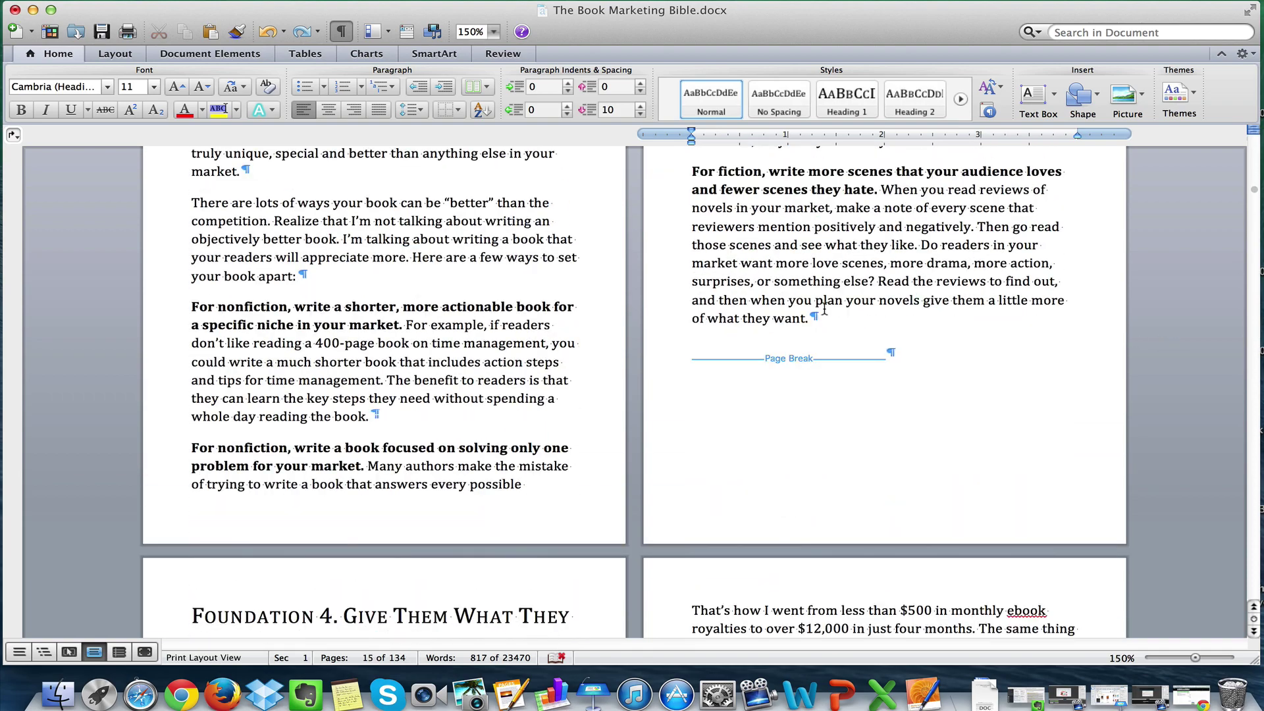
{"action": "scroll", "coordinate": [1234, 189], "scroll_direction": "up", "scroll_amount": 20}
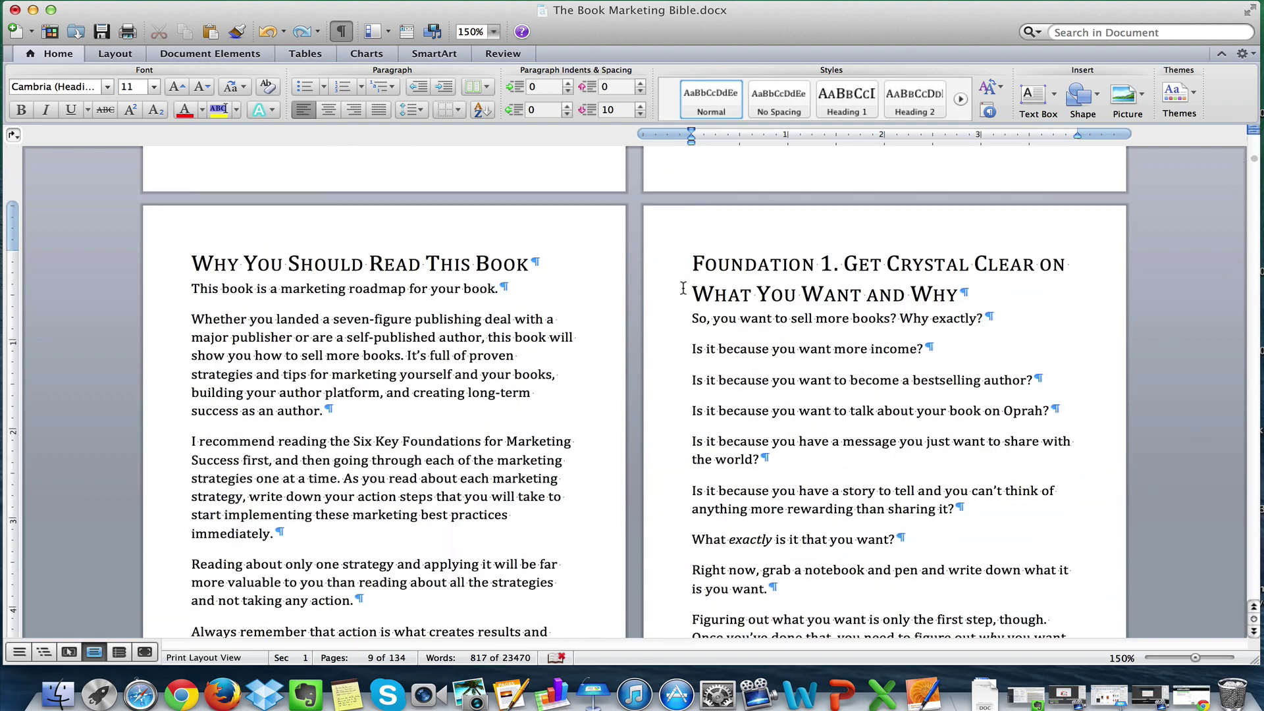
{"action": "scroll", "coordinate": [594, 310], "scroll_direction": "down", "scroll_amount": 20}
{"action": "scroll", "coordinate": [594, 310], "scroll_direction": "down", "scroll_amount": 1}
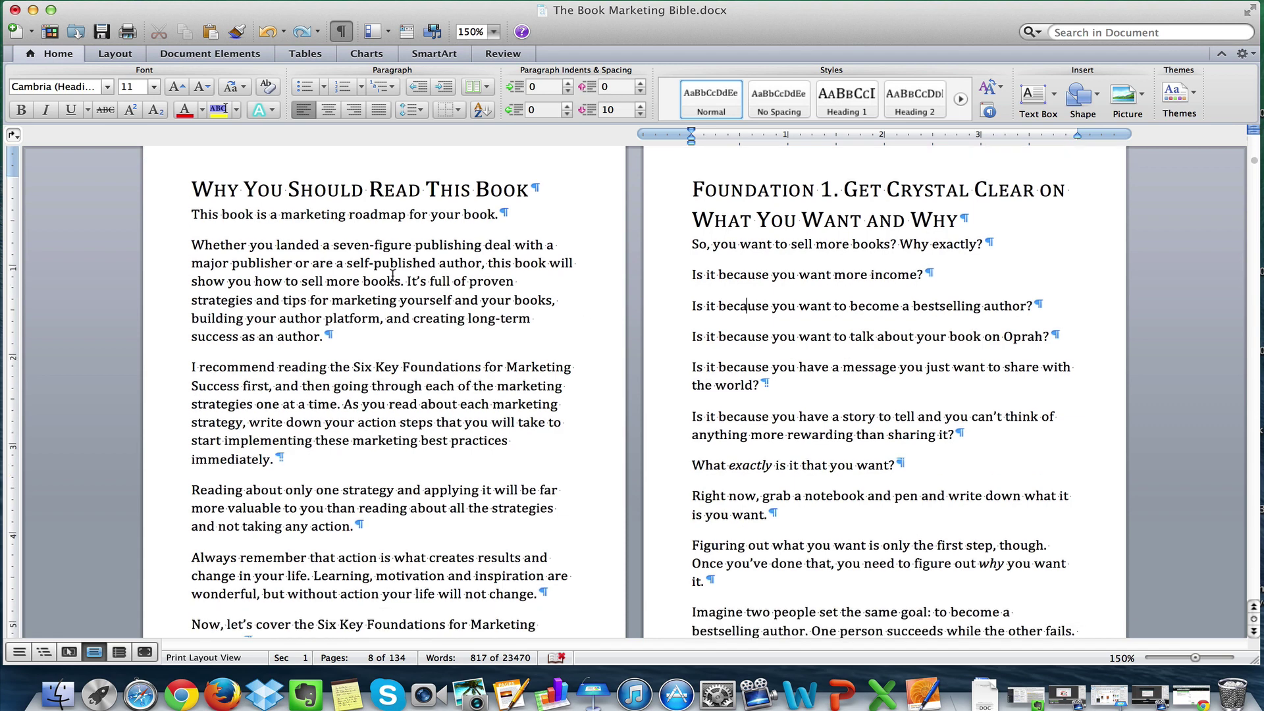
Insert one blank paragraph between the heading "Why You Should Read This Book" and its first body line.
{"action": "left_click", "coordinate": [191, 213]}
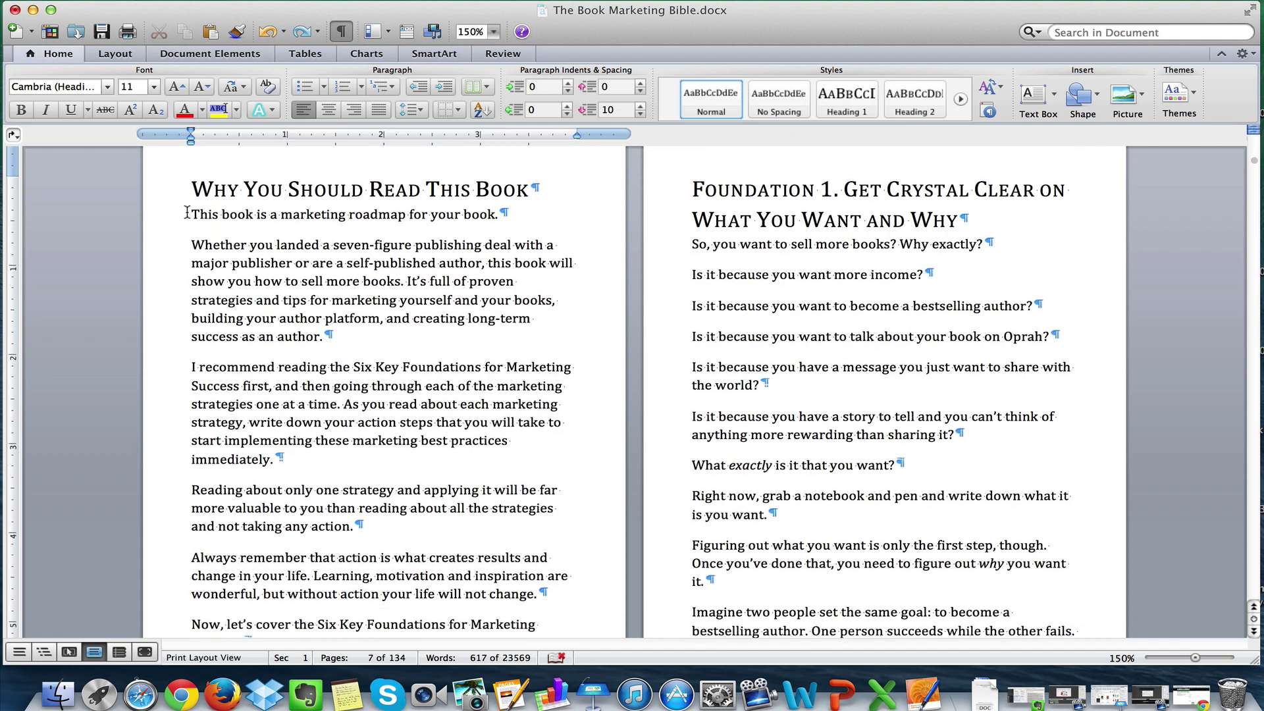
{"action": "key", "text": "Return"}
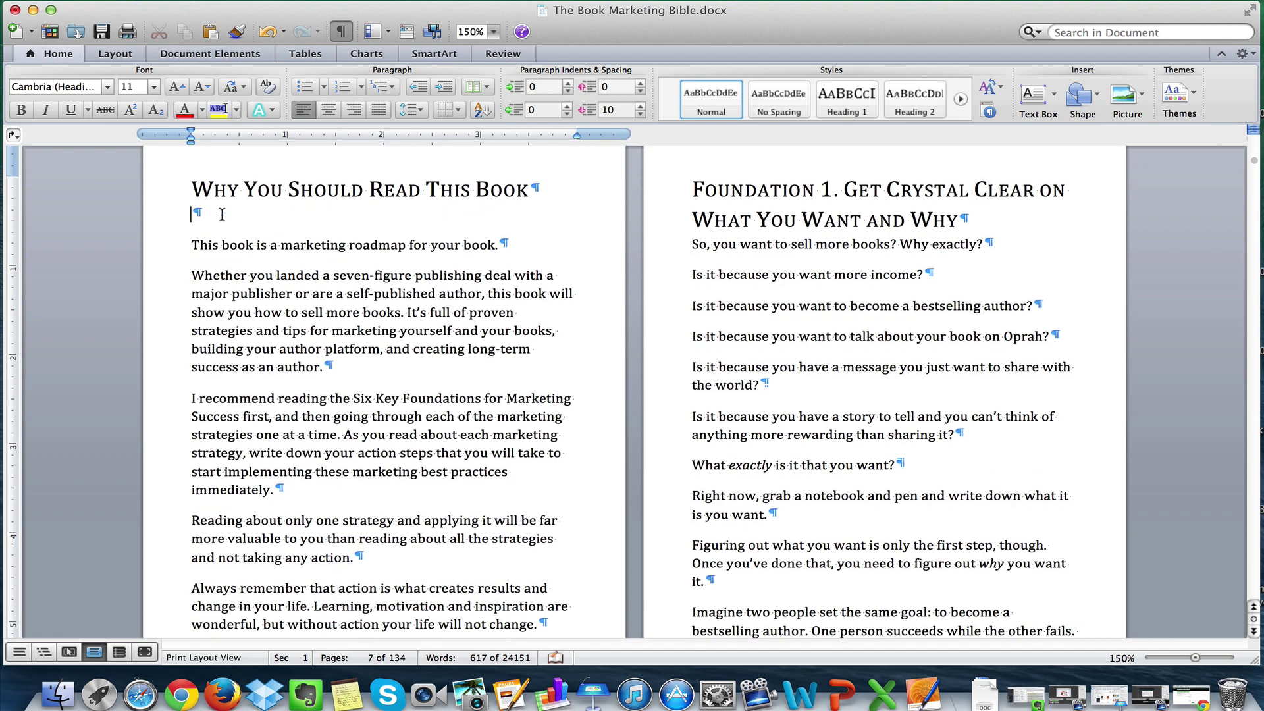
{"action": "key", "text": "Return"}
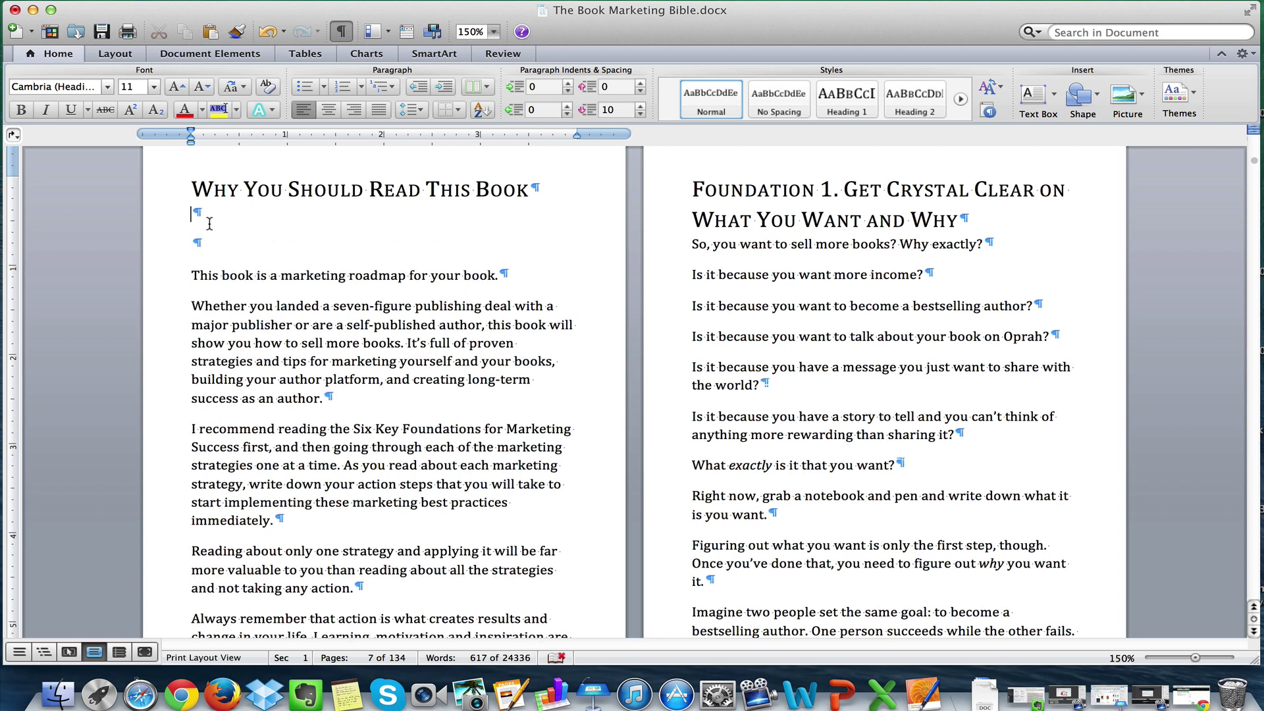
{"action": "key", "text": "Delete"}
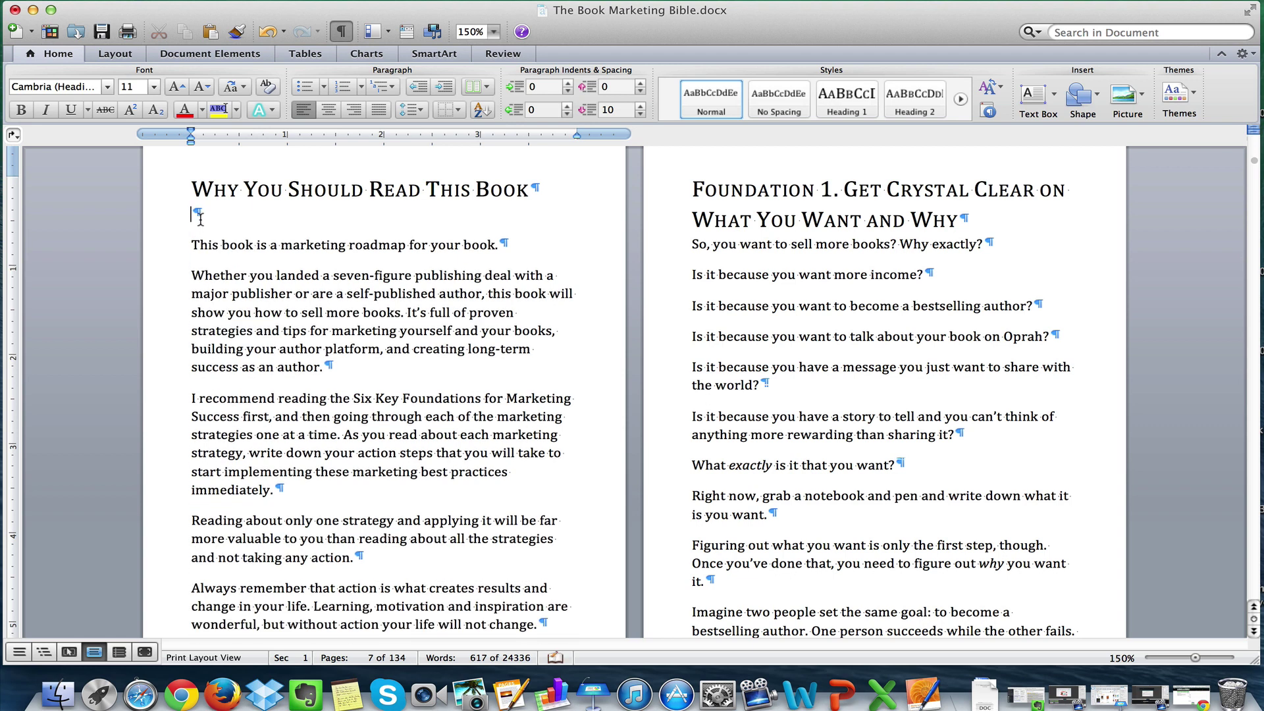
{"action": "key", "text": "Return"}
{"action": "key", "text": "BackSpace"}
Insert the first selectable JPG in the Downloads folder as a picture from file in the blank paragraph below the heading.
{"action": "left_click", "coordinate": [227, 0]}
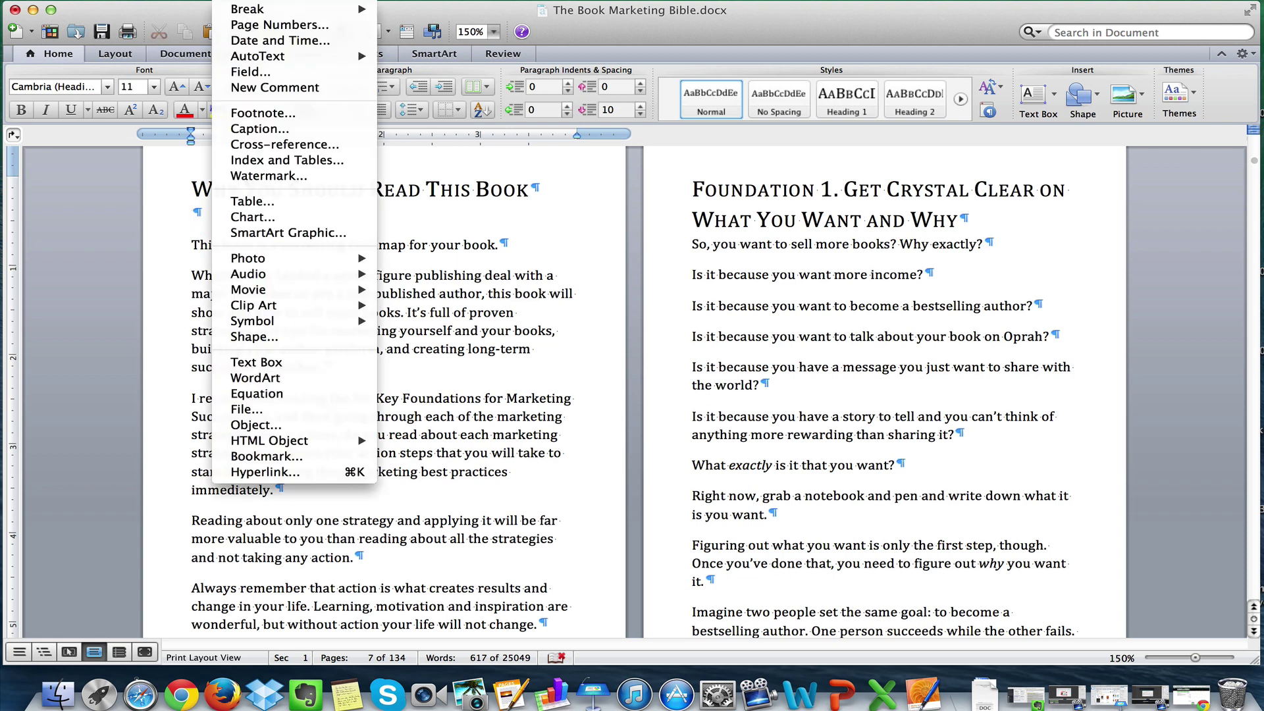
{"action": "mouse_move", "coordinate": [263, 257]}
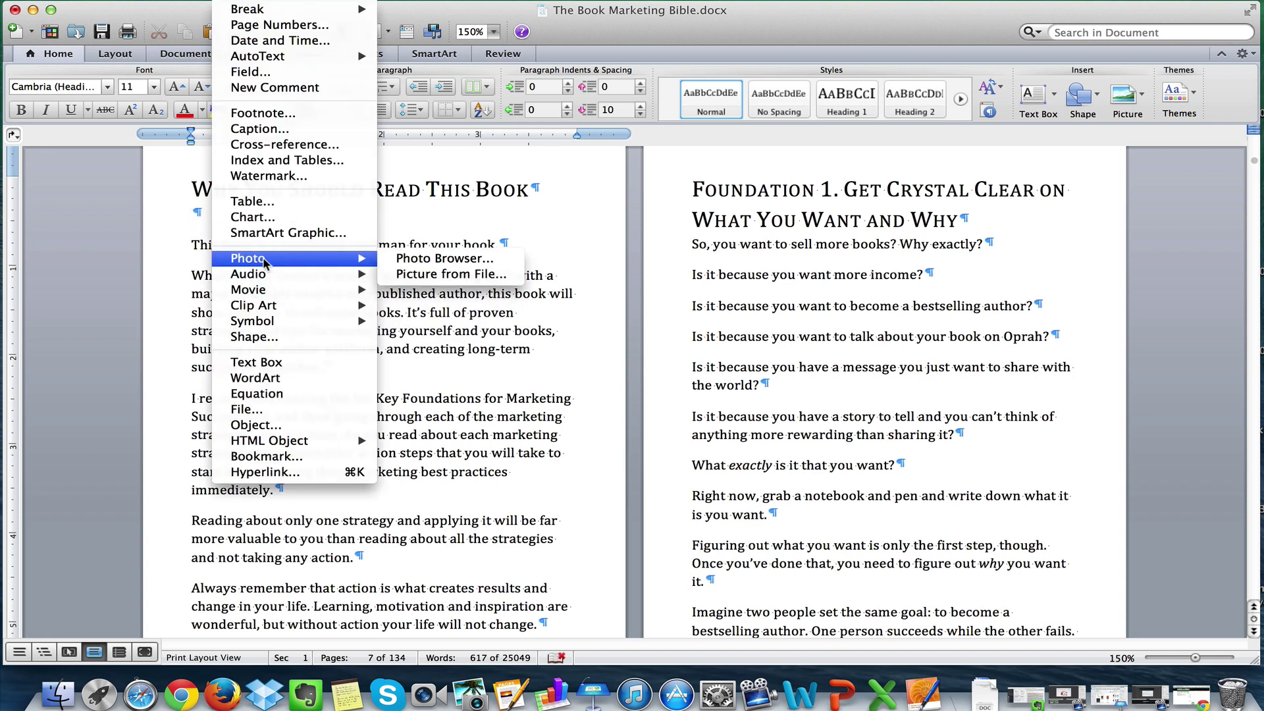
{"action": "left_click", "coordinate": [432, 275]}
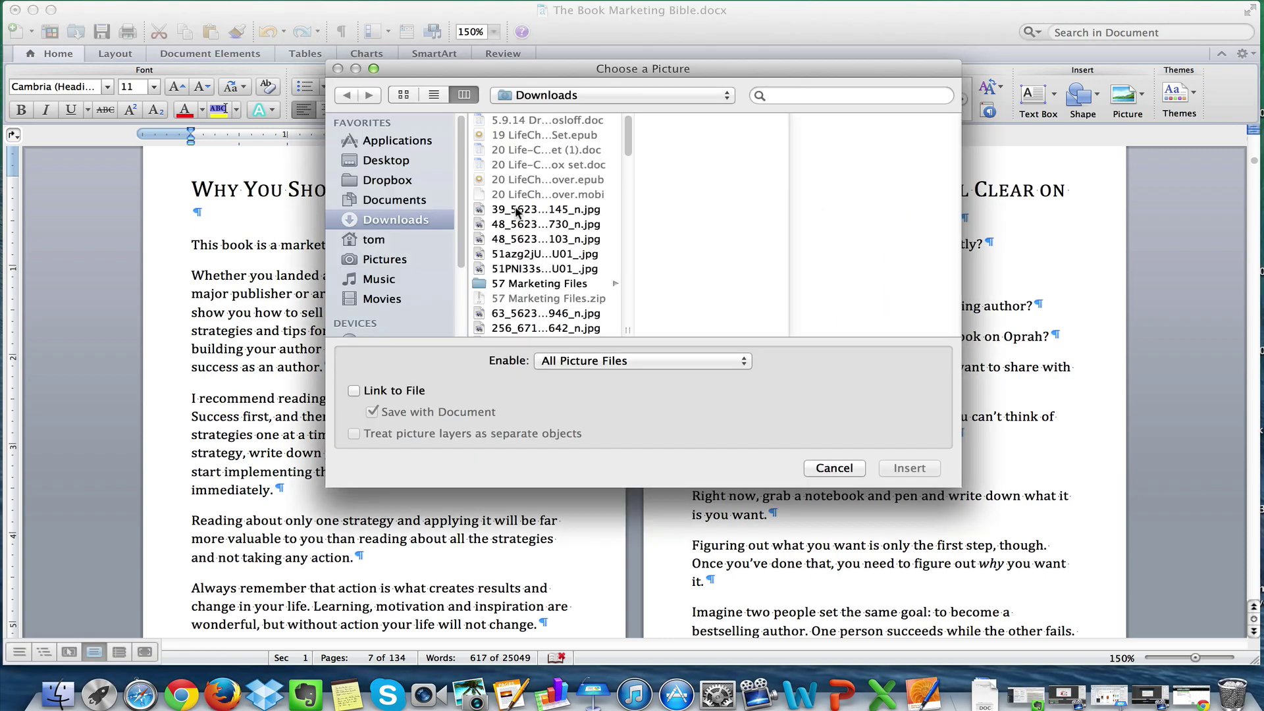
{"action": "left_click", "coordinate": [516, 210]}
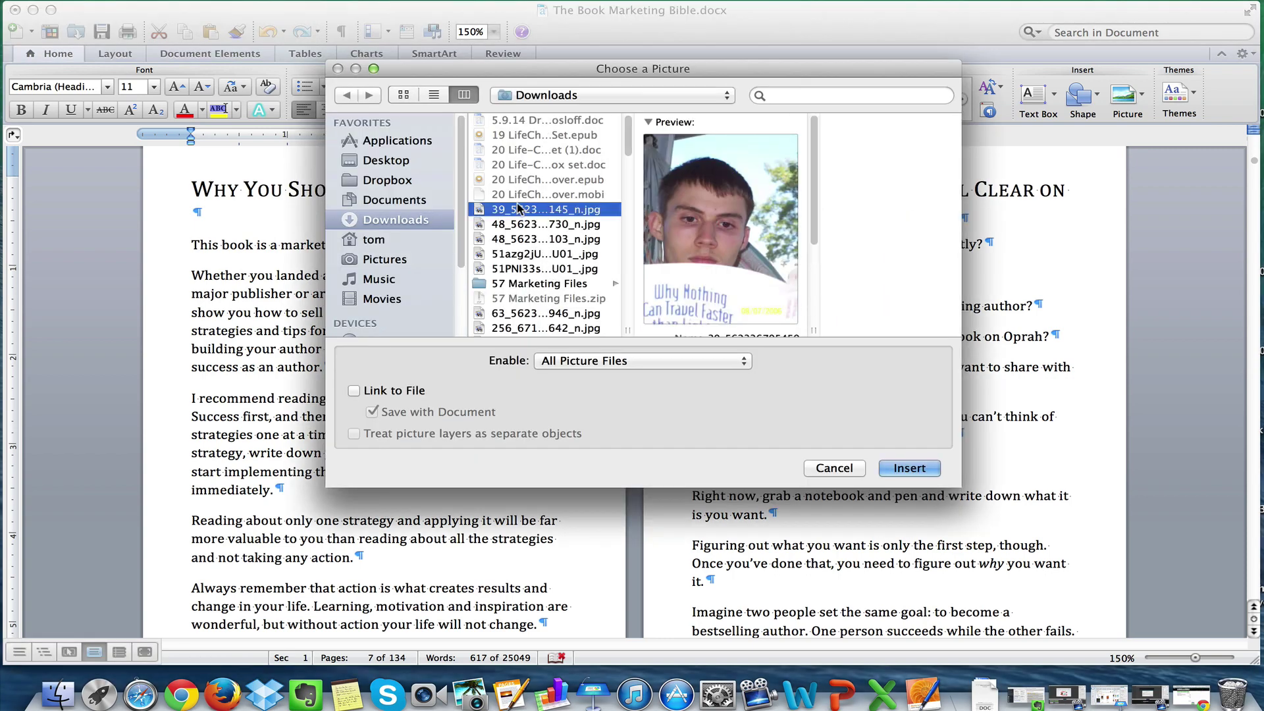
{"action": "left_click", "coordinate": [909, 468]}
Examine how the inserted picture sits between the heading and the body text.
{"action": "scroll", "coordinate": [516, 428], "scroll_direction": "down", "scroll_amount": 5}
{"action": "scroll", "coordinate": [475, 403], "scroll_direction": "up", "scroll_amount": 5}
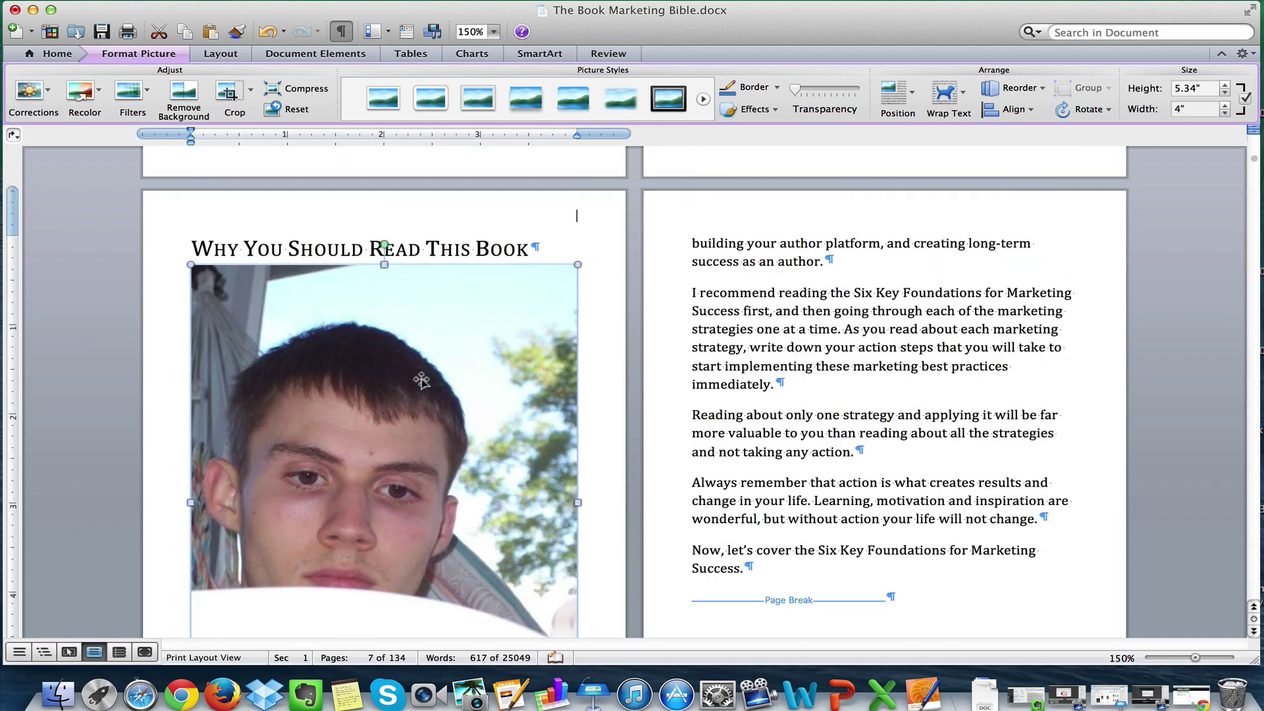
{"action": "scroll", "coordinate": [507, 329], "scroll_direction": "down", "scroll_amount": 1}
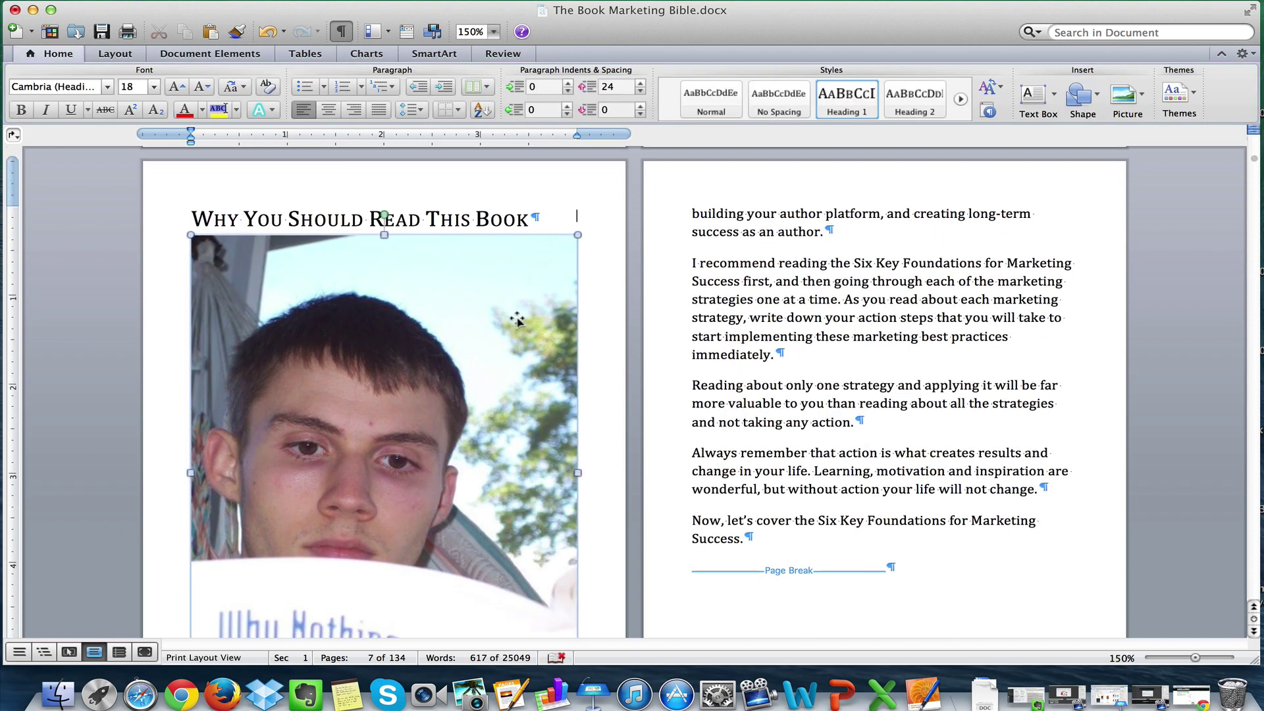
{"action": "scroll", "coordinate": [514, 318], "scroll_direction": "down", "scroll_amount": 6}
{"action": "left_click", "coordinate": [513, 319]}
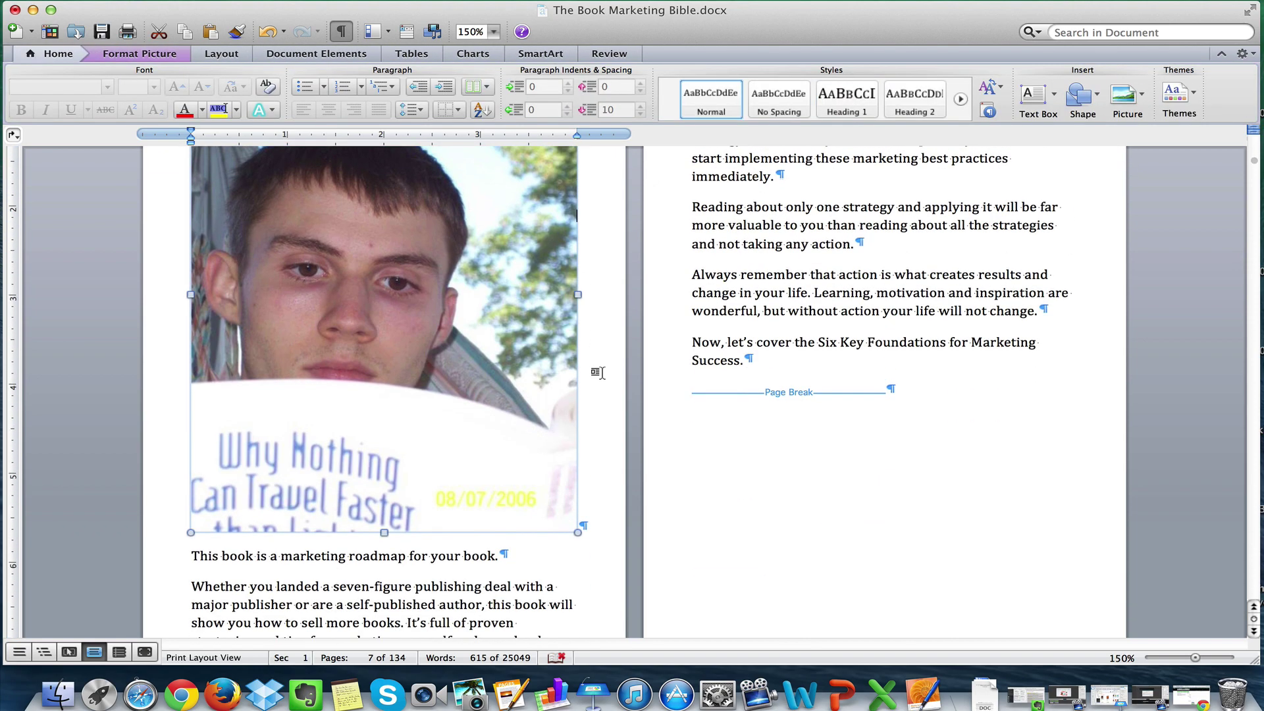
{"action": "scroll", "coordinate": [597, 372], "scroll_direction": "up", "scroll_amount": 8}
{"action": "scroll", "coordinate": [449, 363], "scroll_direction": "down", "scroll_amount": 4}
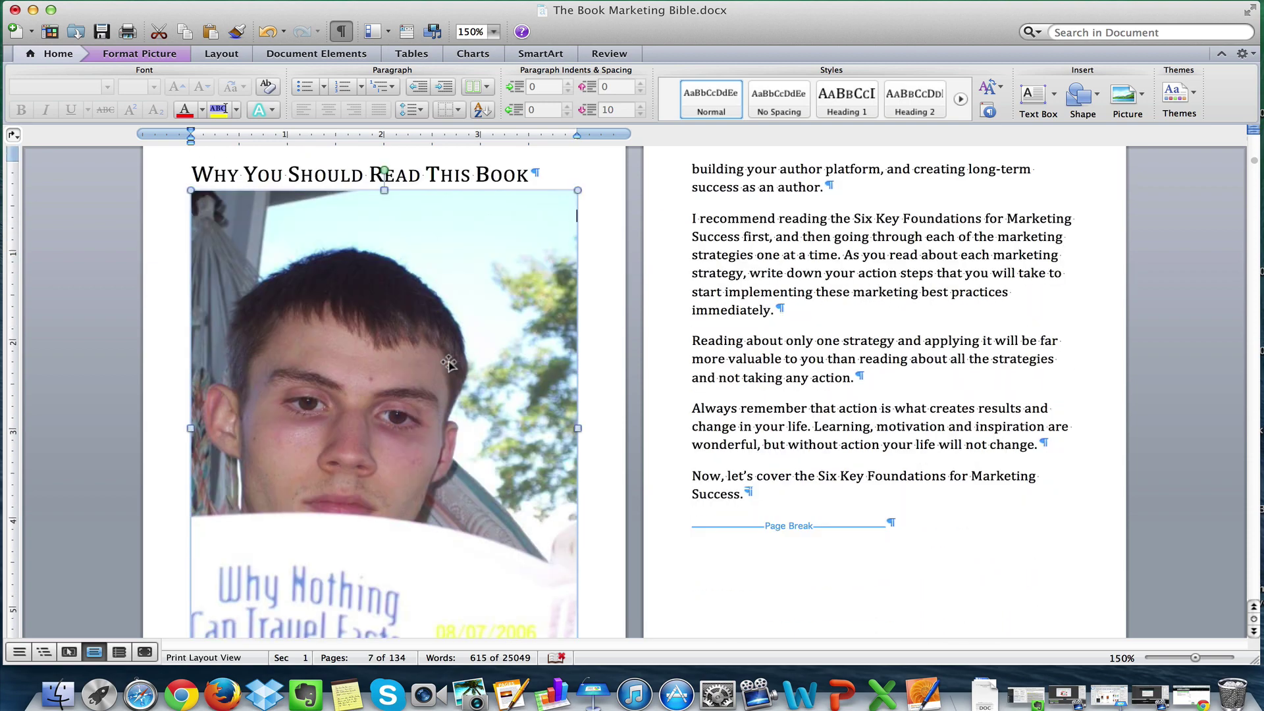
{"action": "scroll", "coordinate": [448, 363], "scroll_direction": "down", "scroll_amount": 1}
{"action": "scroll", "coordinate": [448, 362], "scroll_direction": "down", "scroll_amount": 5}
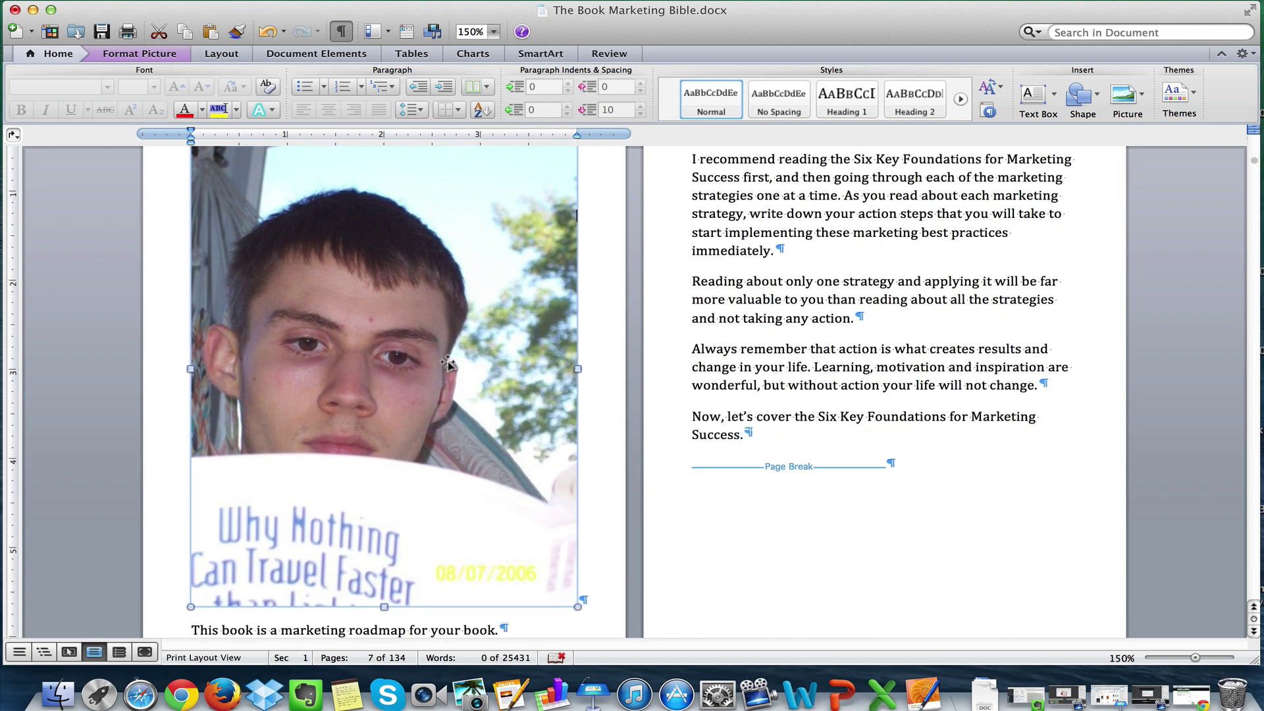
Add blank paragraphs below the picture and delete them again.
{"action": "left_click", "coordinate": [599, 534]}
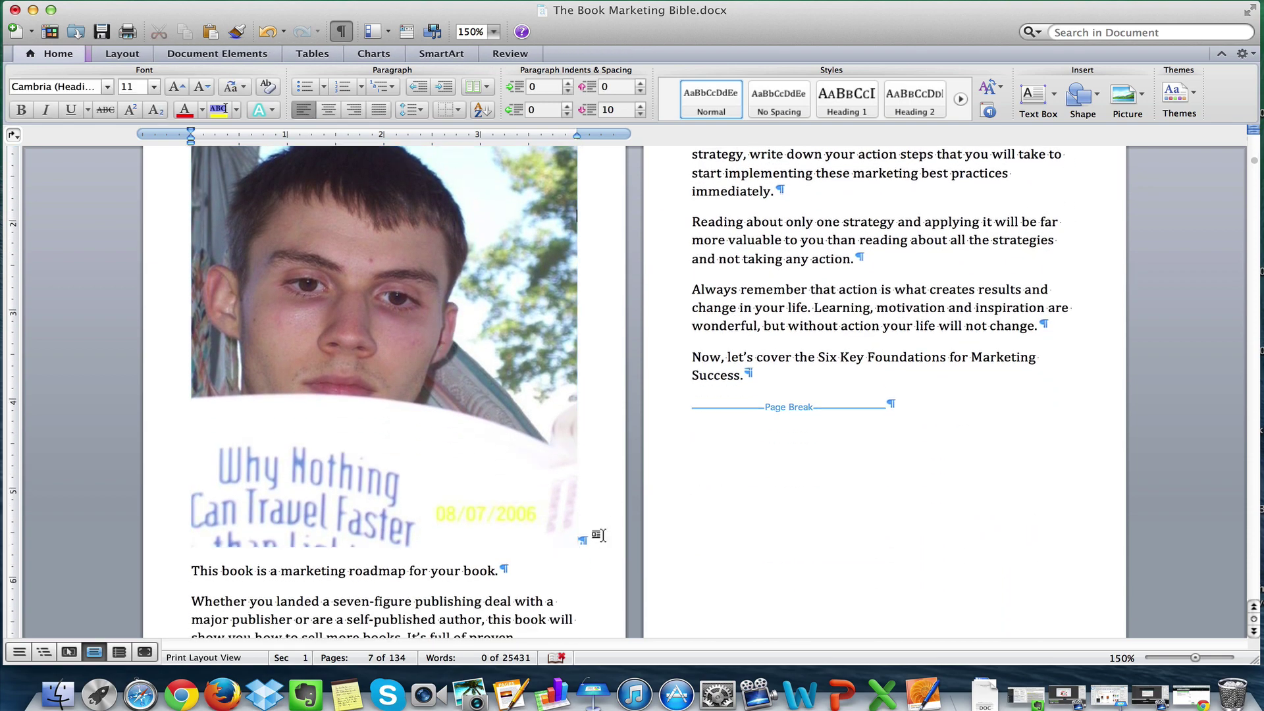
{"action": "key", "text": "Return"}
{"action": "scroll", "coordinate": [189, 521], "scroll_direction": "down", "scroll_amount": 10}
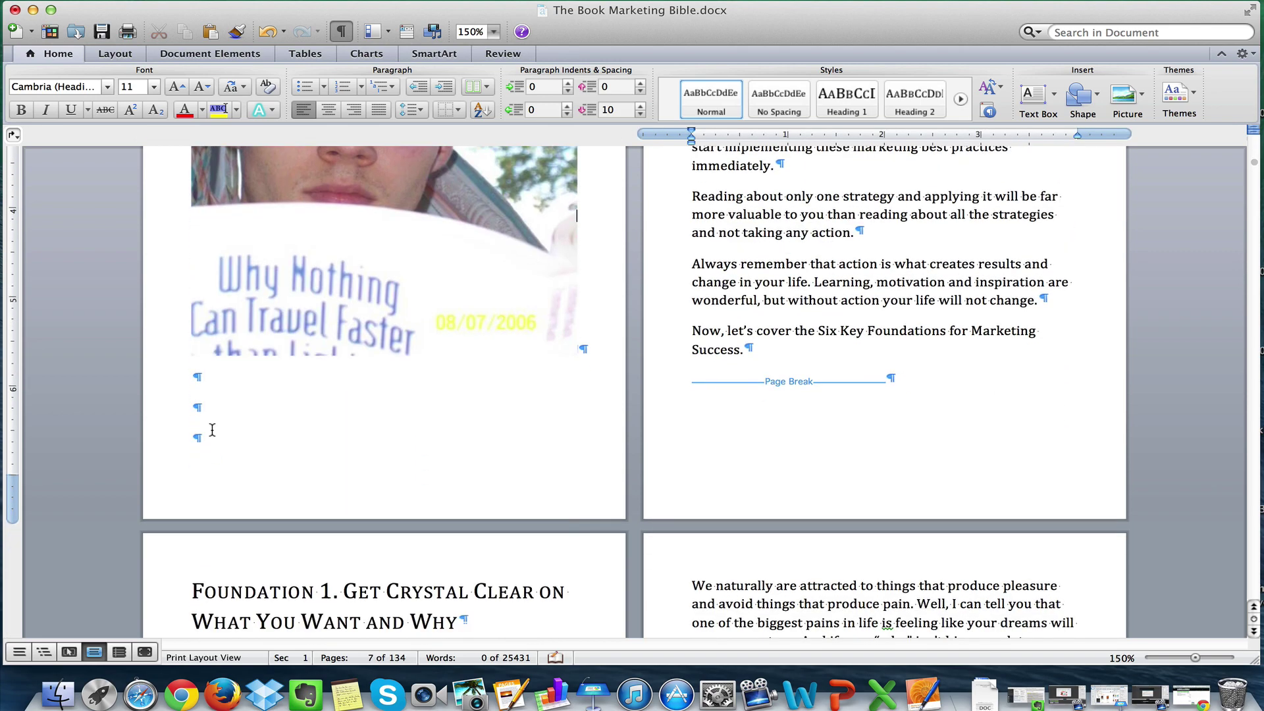
{"action": "left_click_drag", "start_coordinate": [201, 388], "coordinate": [235, 453]}
{"action": "key", "text": "Delete"}
{"action": "scroll", "coordinate": [460, 394], "scroll_direction": "up", "scroll_amount": 8}
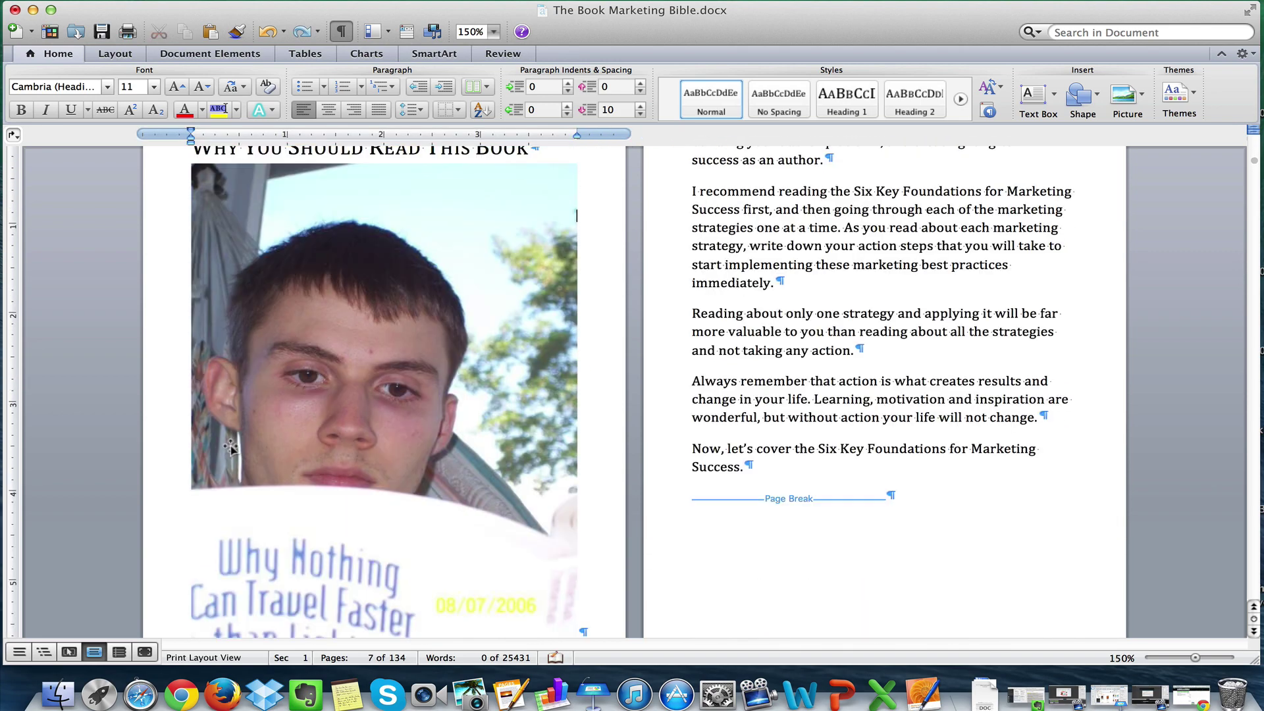
Shrink the picture proportionally to a thumbnail about 0.8 inch wide below the heading.
{"action": "left_click", "coordinate": [458, 405]}
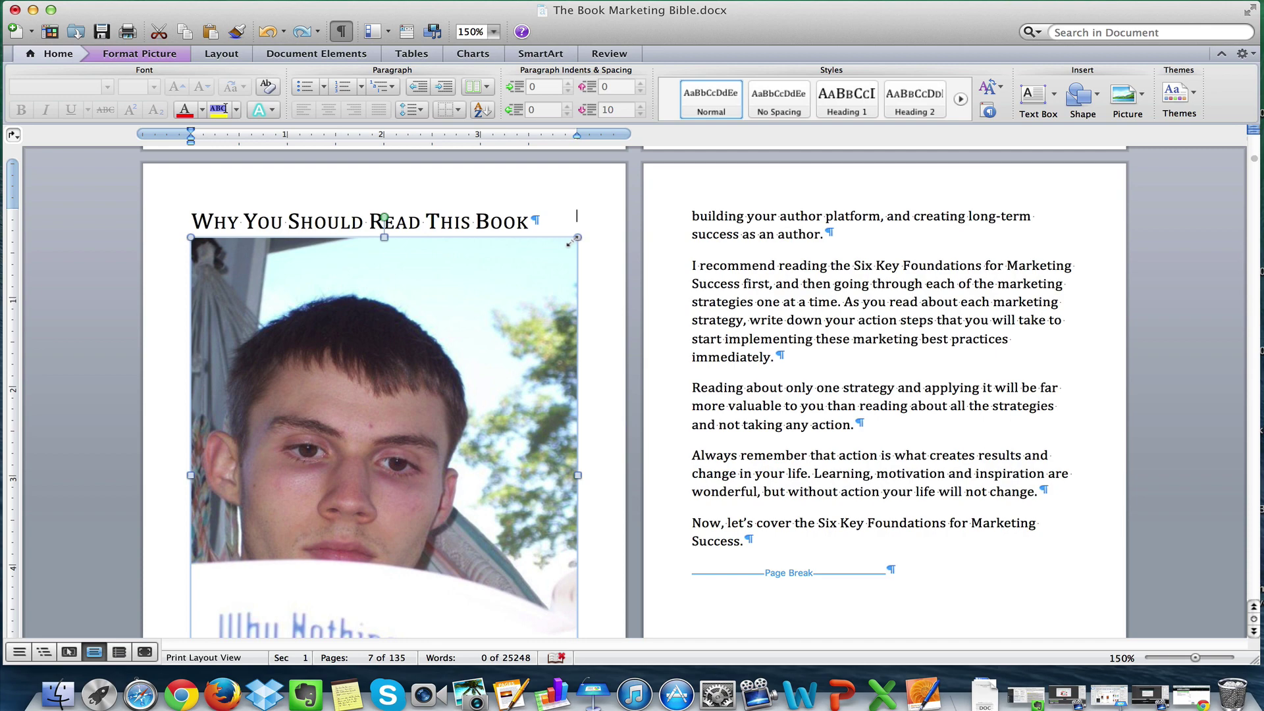
{"action": "left_click_drag", "start_coordinate": [574, 240], "coordinate": [367, 496]}
{"action": "left_click_drag", "start_coordinate": [366, 237], "coordinate": [230, 337]}
{"action": "left_click_drag", "start_coordinate": [291, 299], "coordinate": [274, 282]}
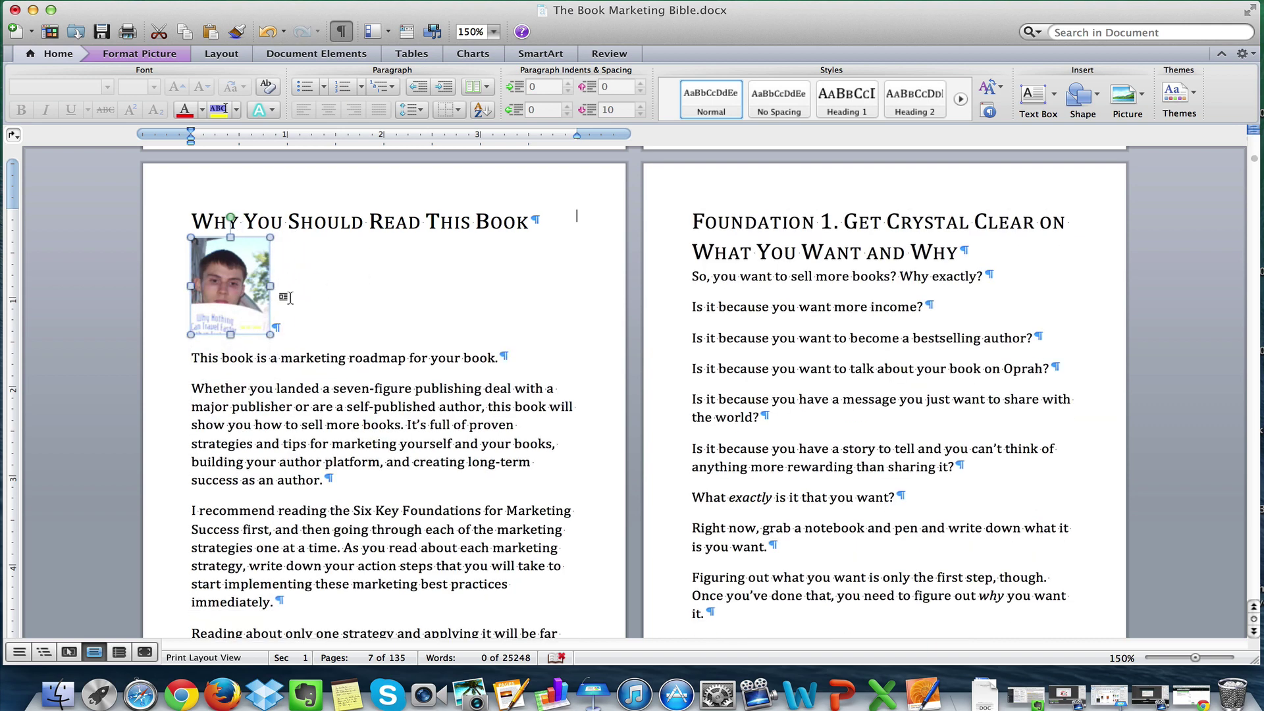
{"action": "left_click", "coordinate": [280, 296]}
{"action": "left_click", "coordinate": [264, 329]}
Undo the picture's size changes and check the layout of the pages that follow.
{"action": "key", "text": "super+z"}
{"action": "key", "text": "super+z"}
{"action": "key", "text": "super+z"}
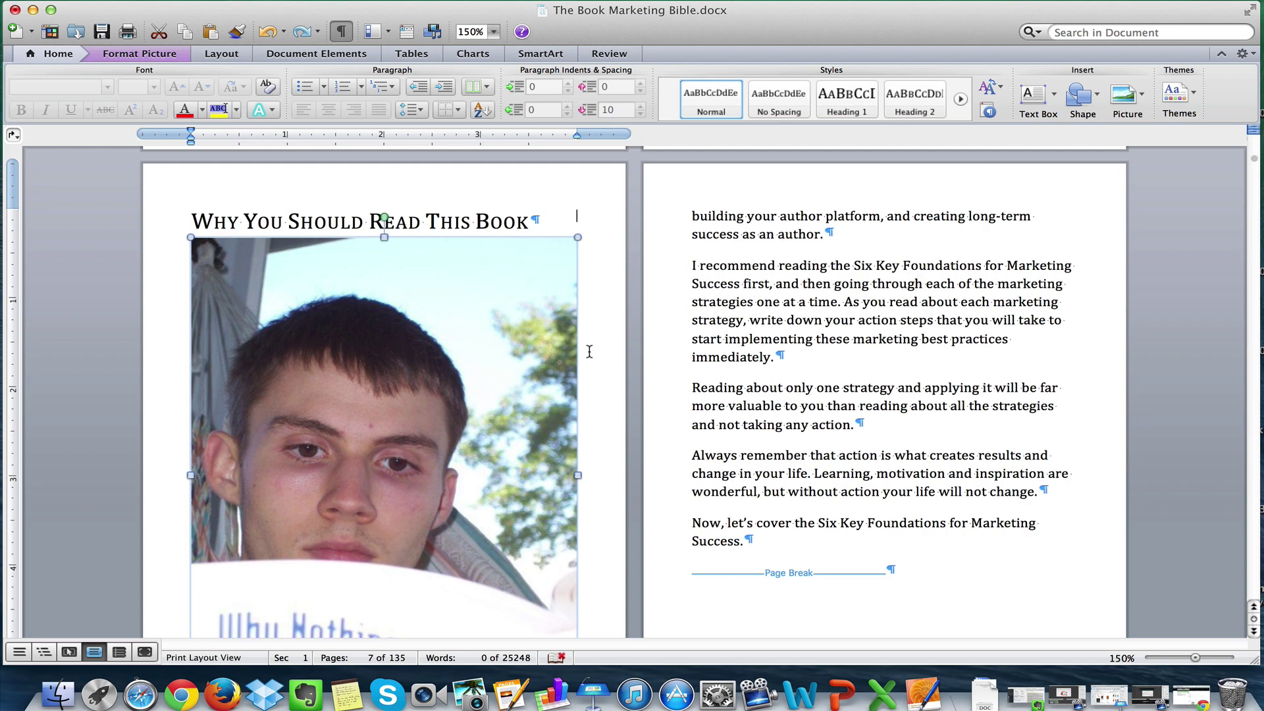
{"action": "scroll", "coordinate": [589, 351], "scroll_direction": "down", "scroll_amount": 10}
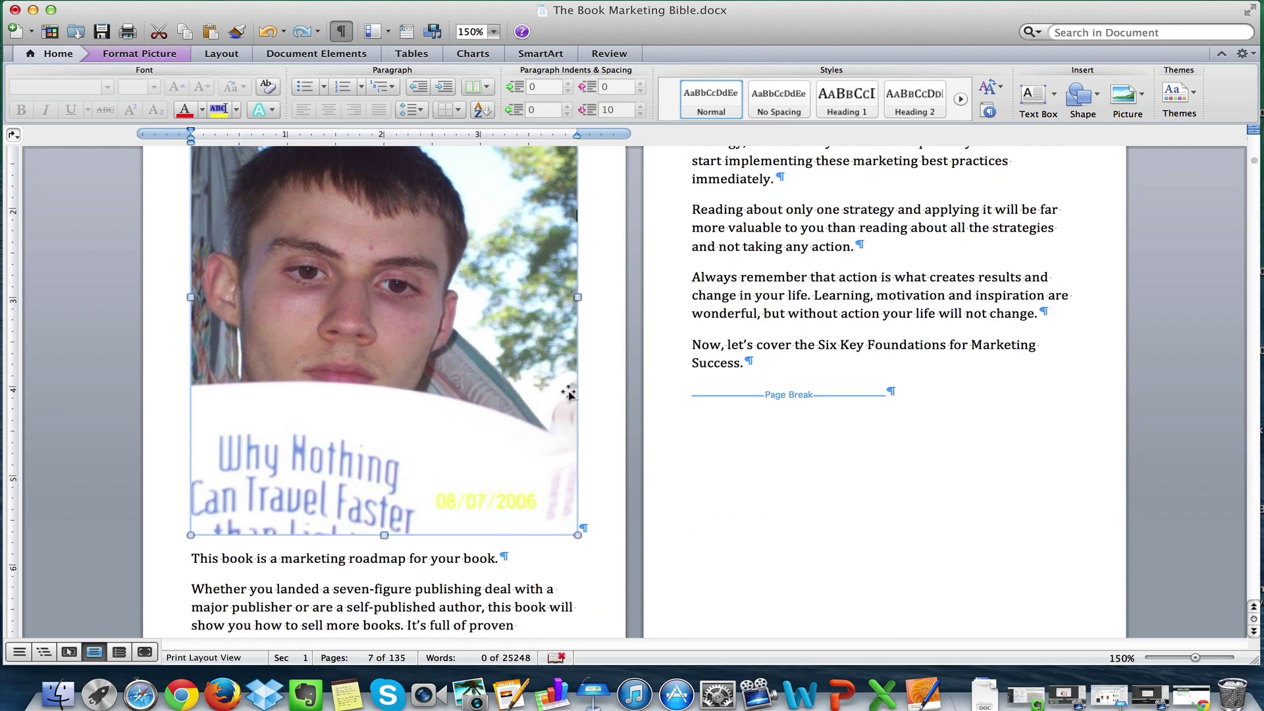
{"action": "scroll", "coordinate": [570, 392], "scroll_direction": "down", "scroll_amount": 10}
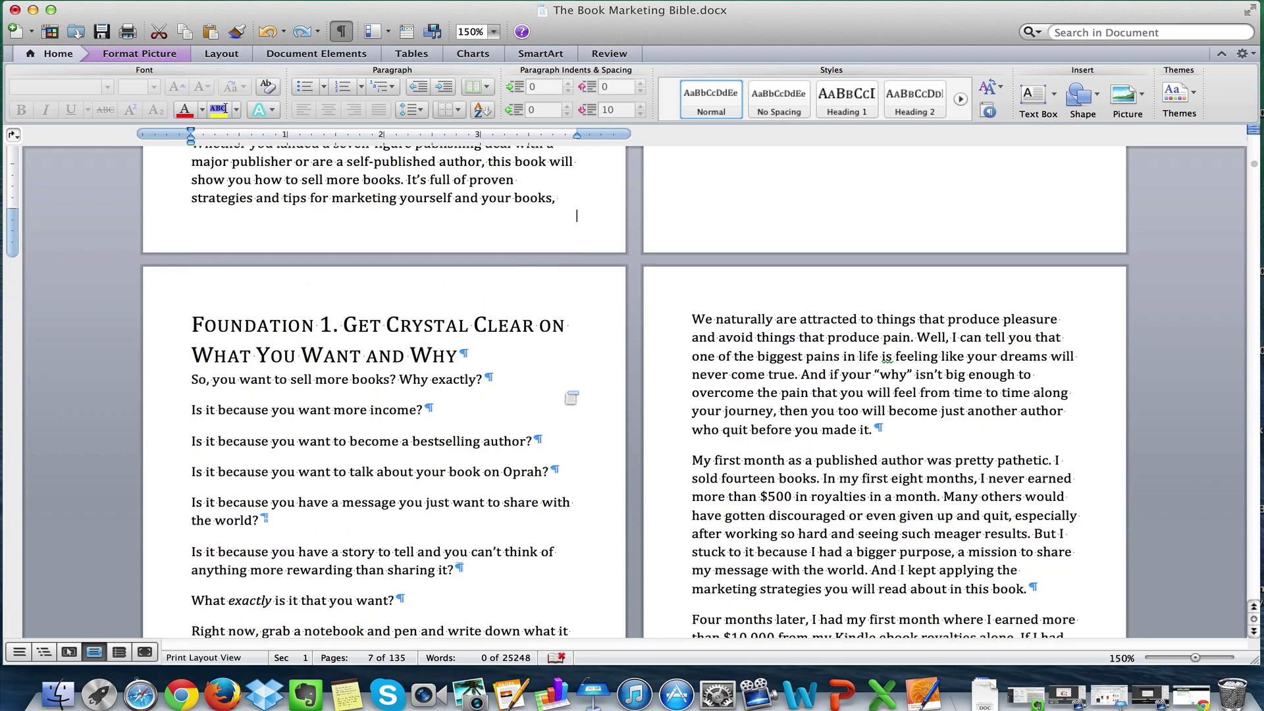
{"action": "scroll", "coordinate": [571, 391], "scroll_direction": "down", "scroll_amount": 3}
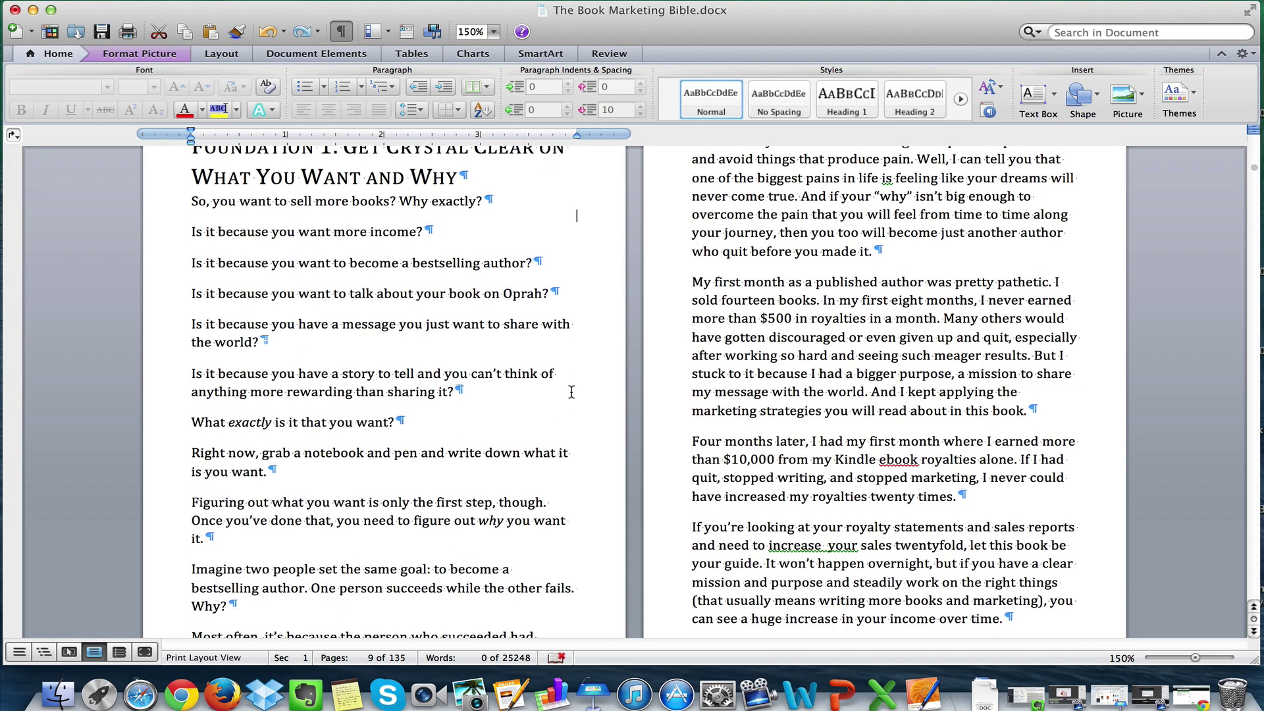
{"action": "scroll", "coordinate": [571, 392], "scroll_direction": "up", "scroll_amount": 4}
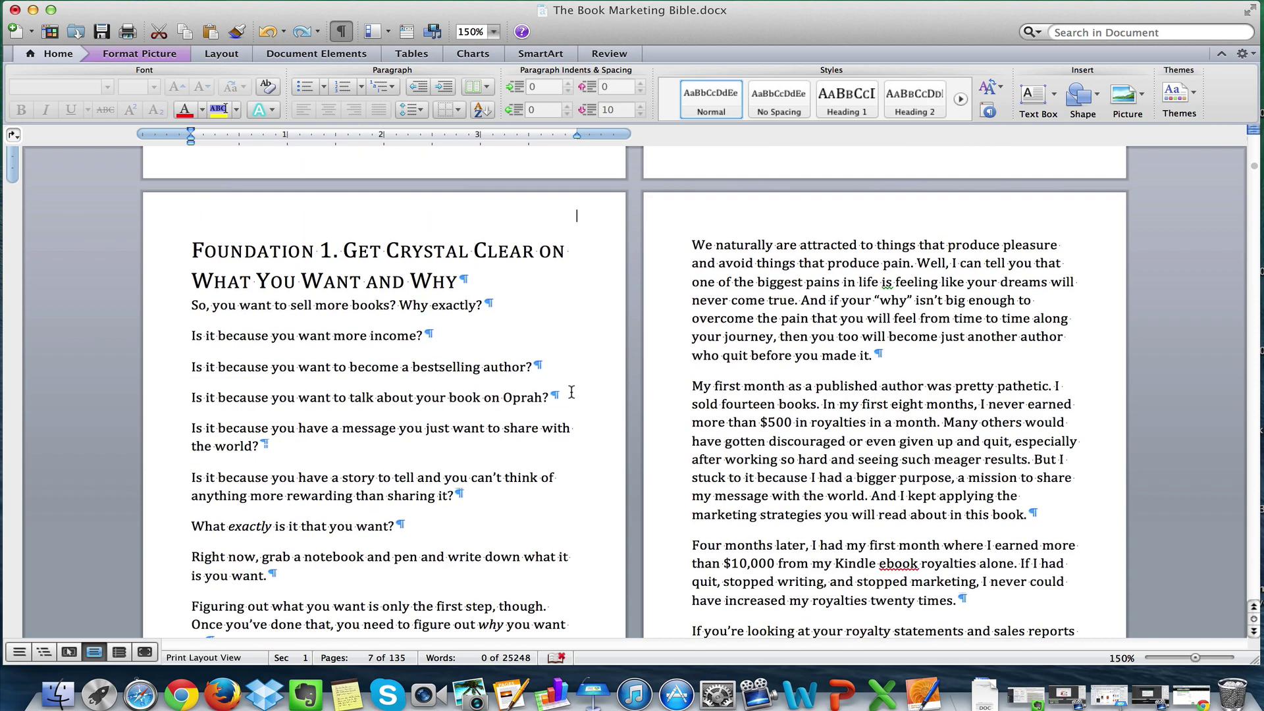